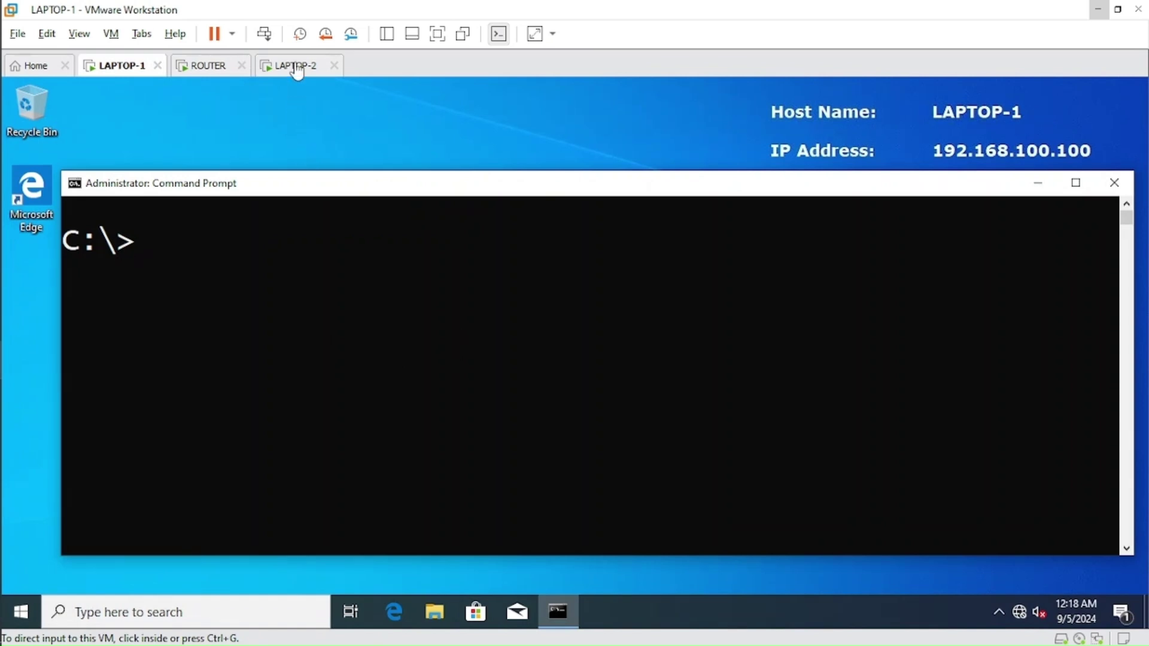
View the LAPTOP-2 desktop and examine the ROUTER machine's two network adapter names and IP addresses in the local server properties.
left_click(295, 66)
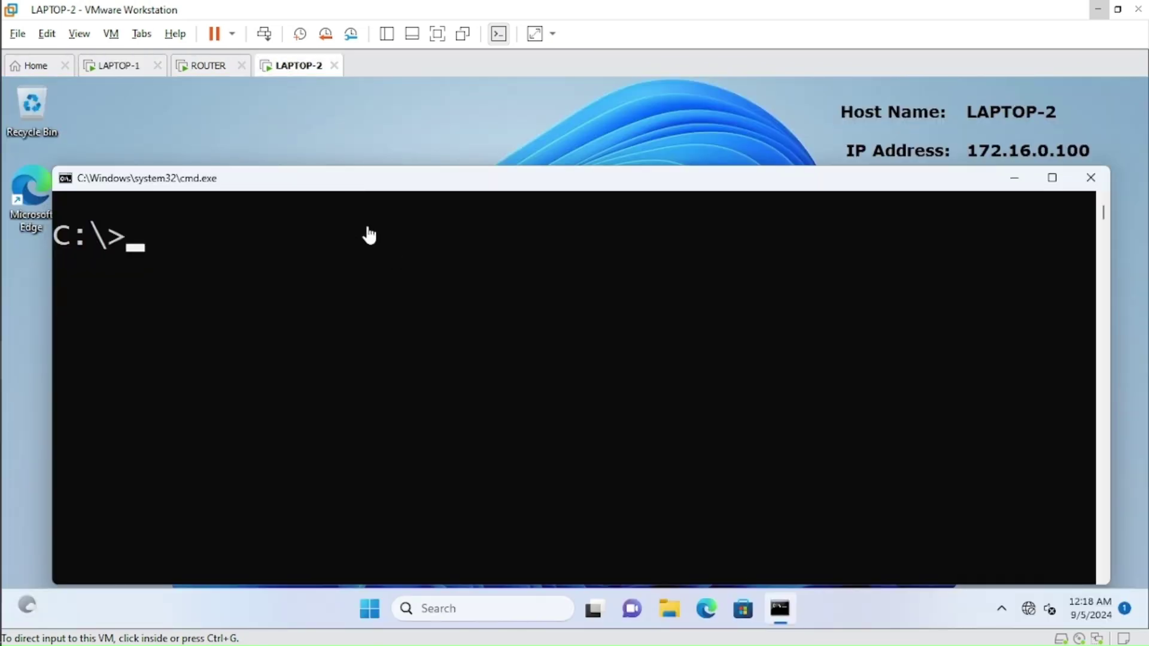
left_click(213, 66)
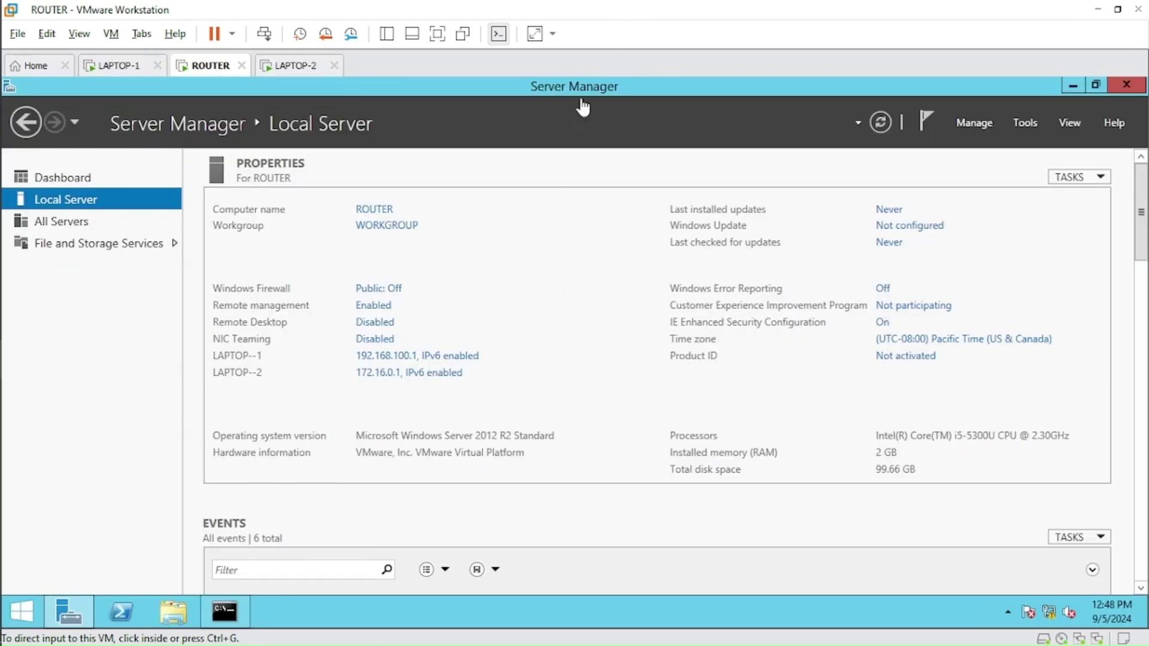
left_click(538, 258)
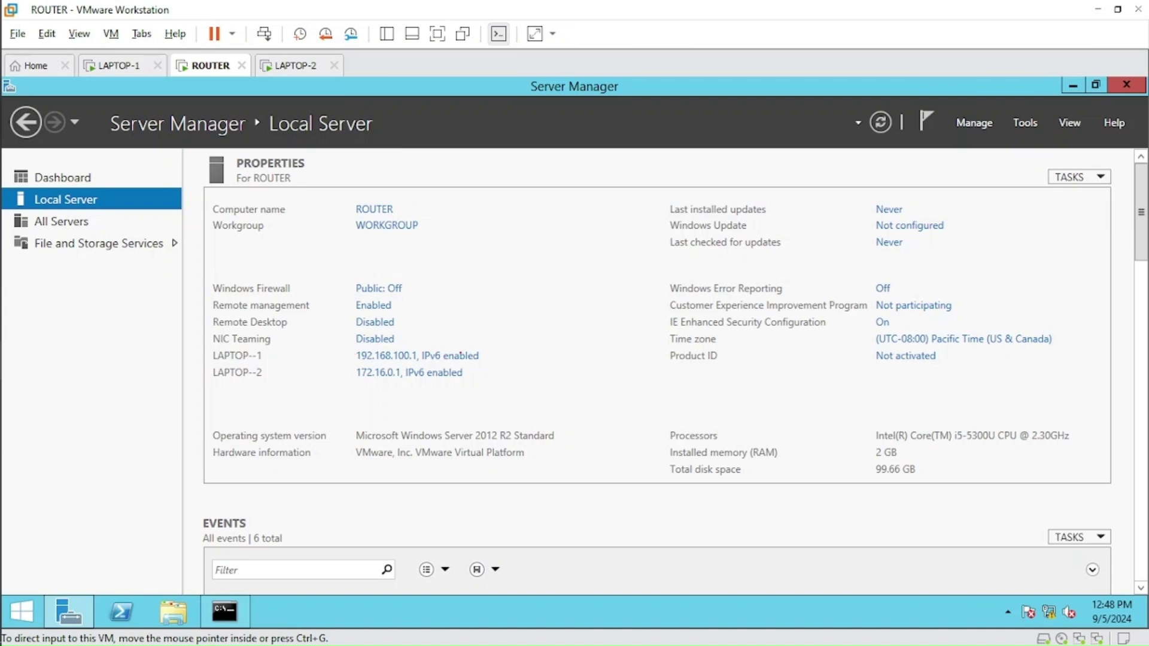
left_click_drag(488, 355, 544, 308)
left_click_drag(475, 372, 539, 348)
left_click_drag(267, 356, 324, 329)
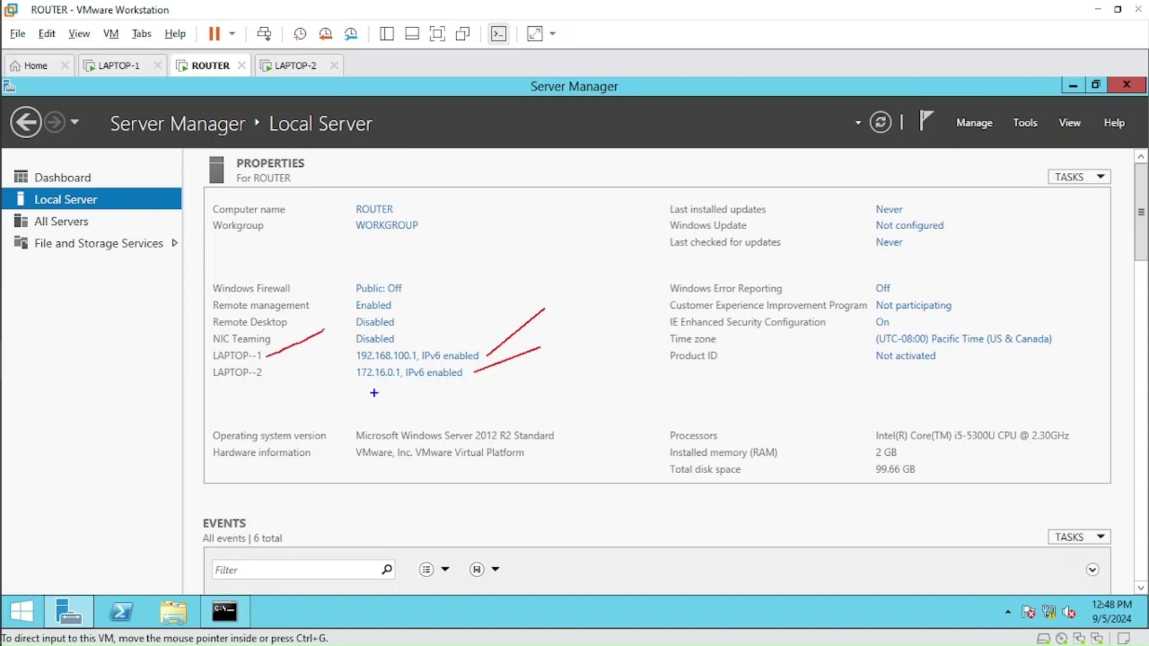
left_click_drag(358, 384, 388, 385)
left_click_drag(269, 374, 321, 409)
key("Escape")
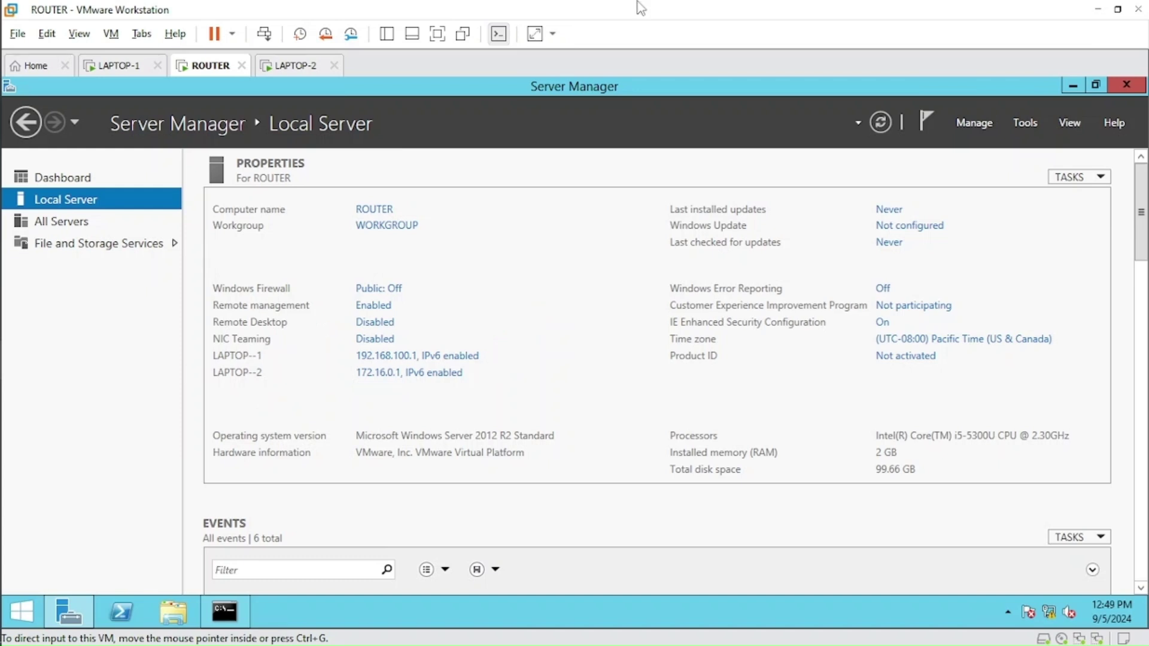
Check the IP addresses shown on the LAPTOP-1 and LAPTOP-2 desktops, and return to the ROUTER machine.
left_click(127, 68)
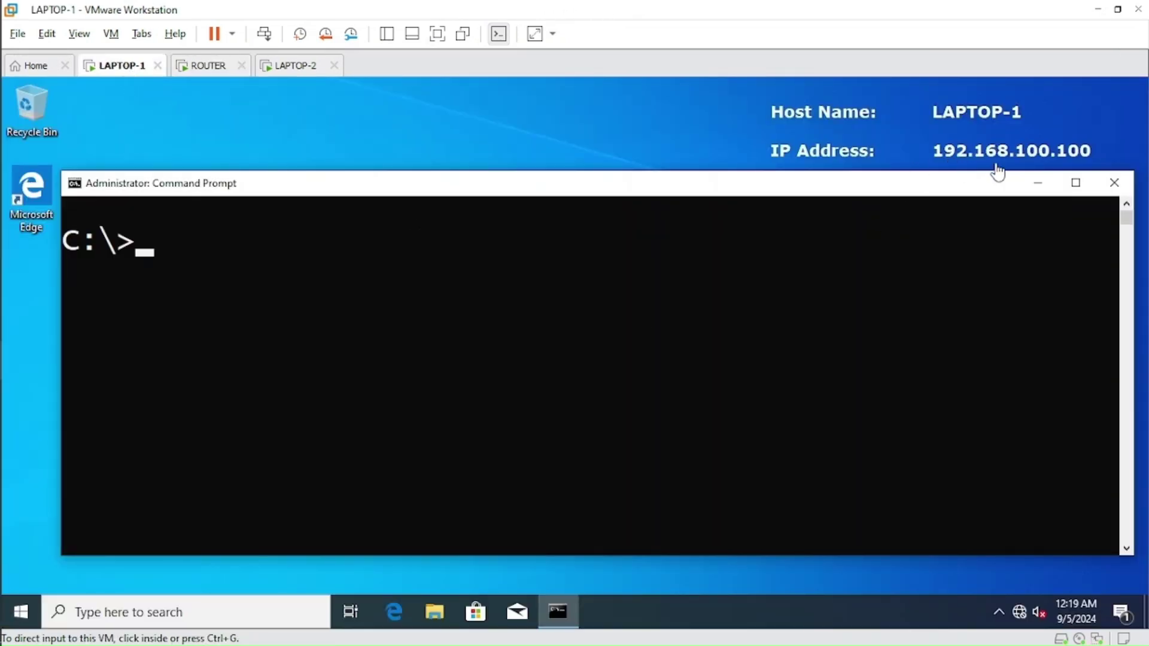
left_click(296, 67)
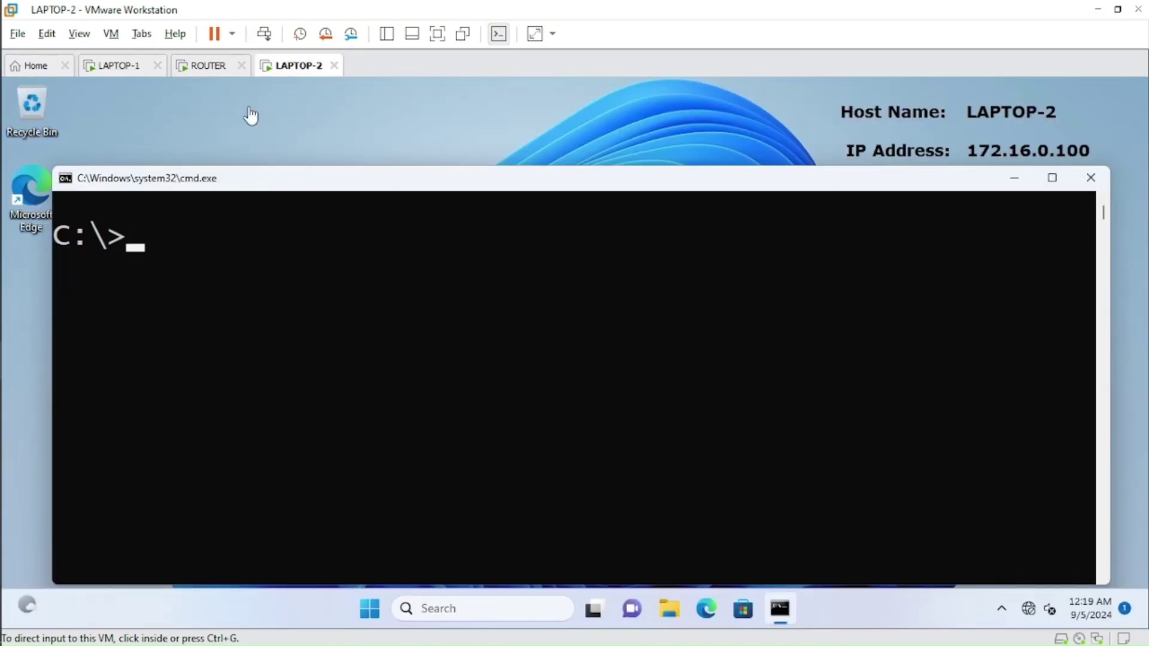
left_click(208, 67)
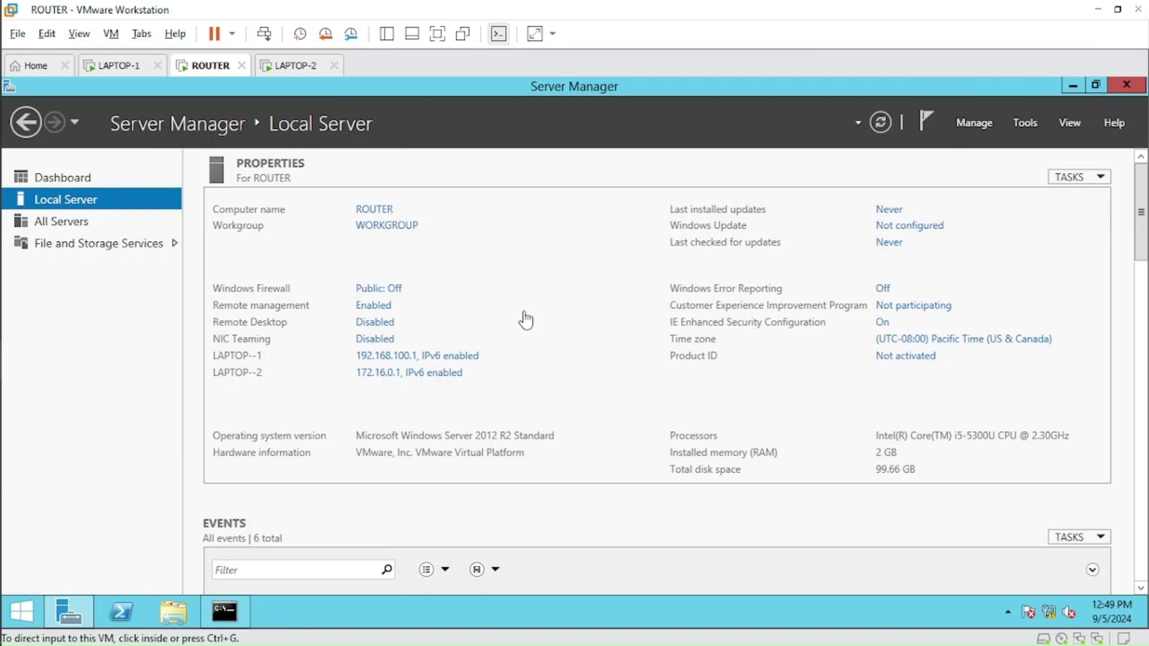
Start adding roles and features with a role-based or feature-based installation, targeting the ROUTER server from the server pool.
left_click(981, 126)
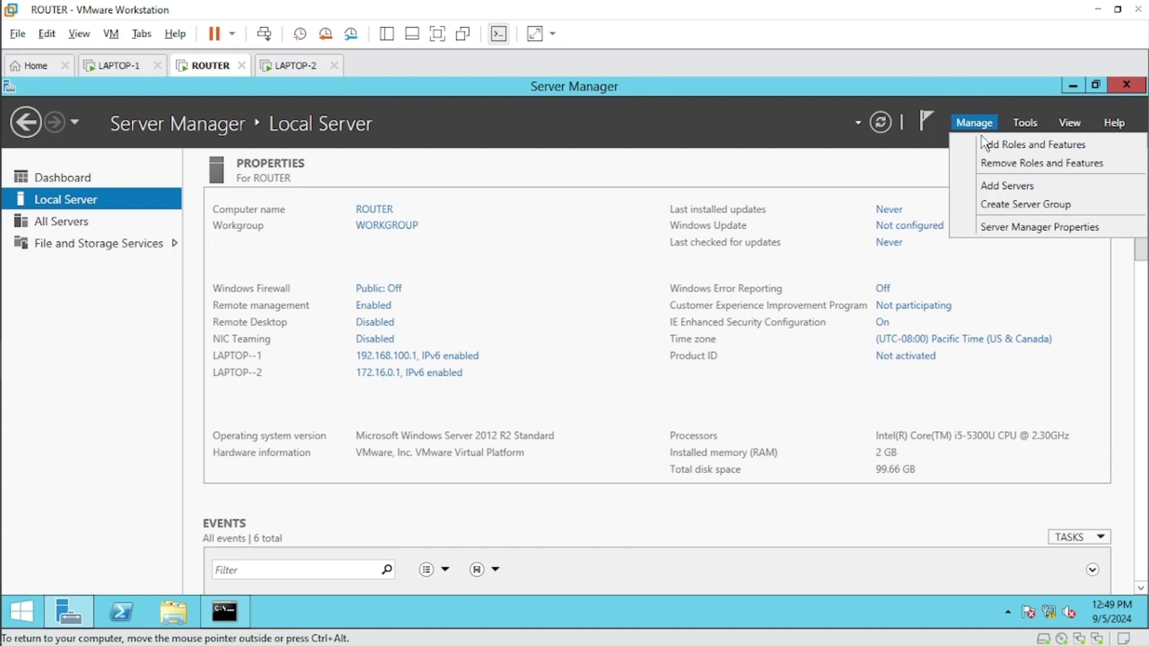
left_click(1016, 153)
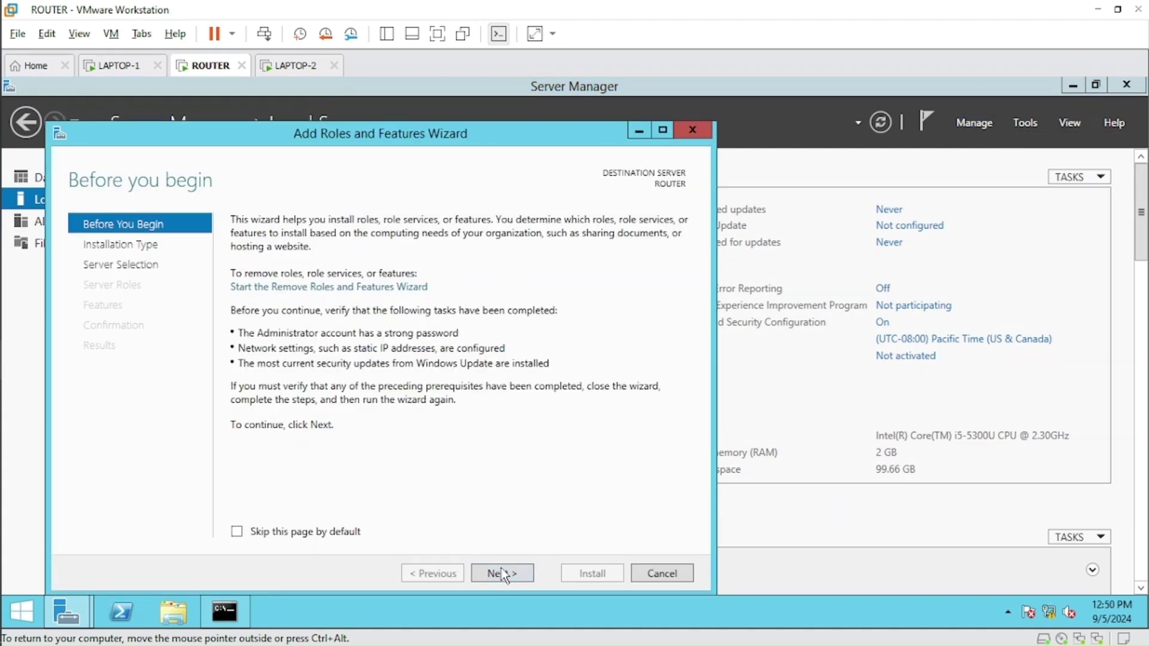
left_click(506, 574)
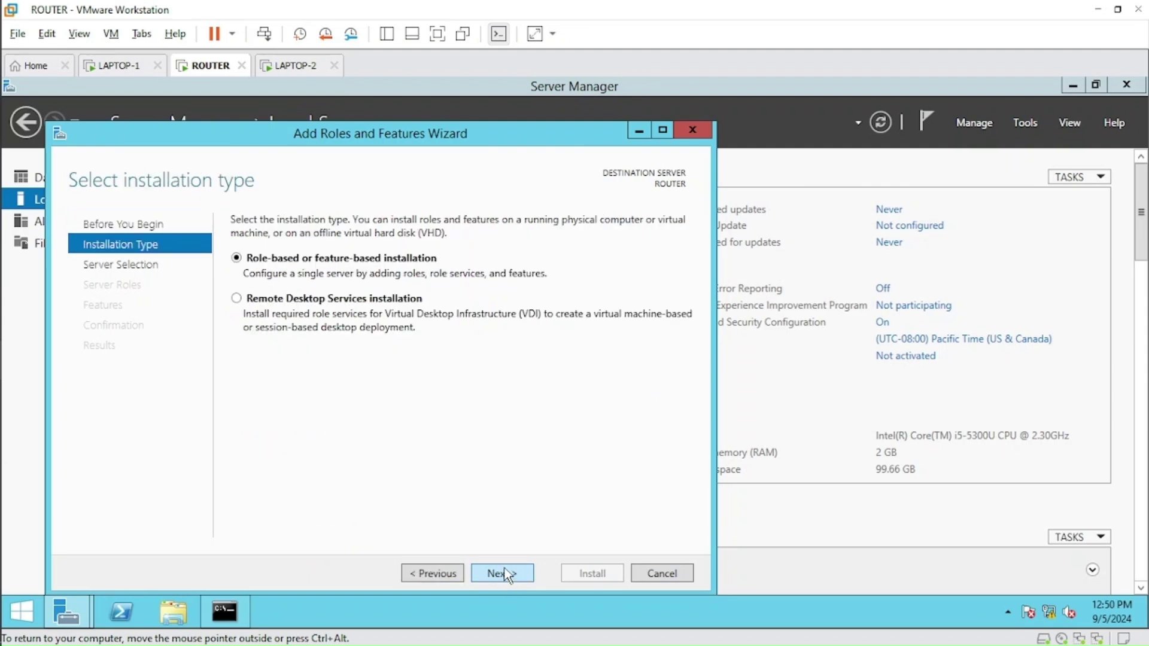
left_click(500, 575)
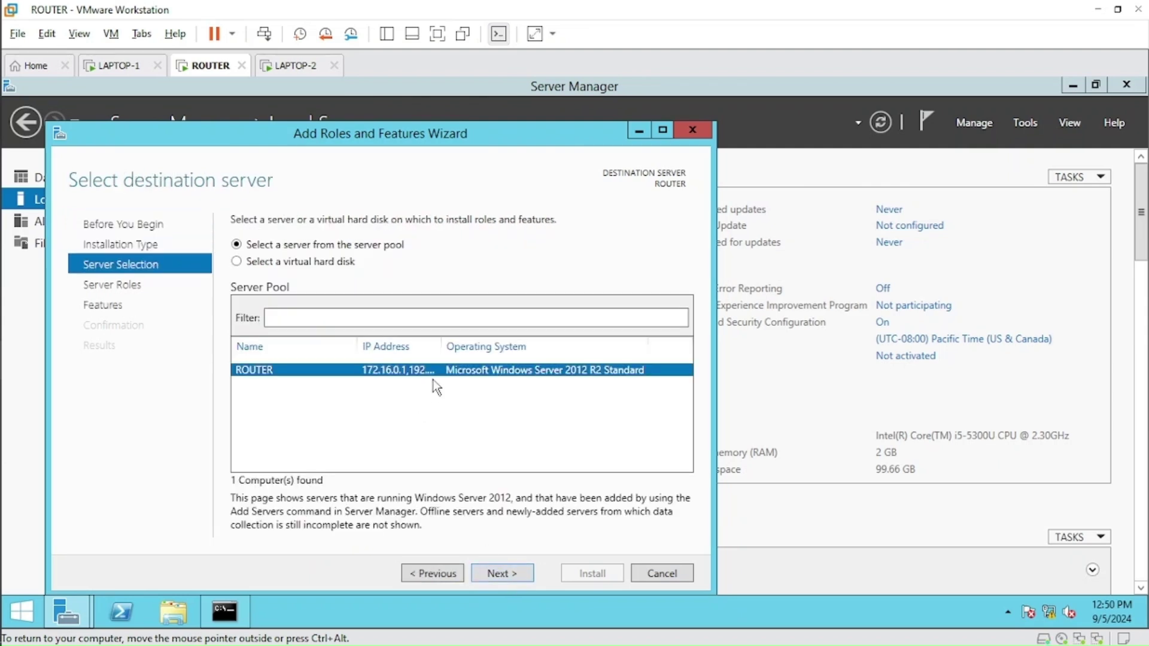
left_click(511, 570)
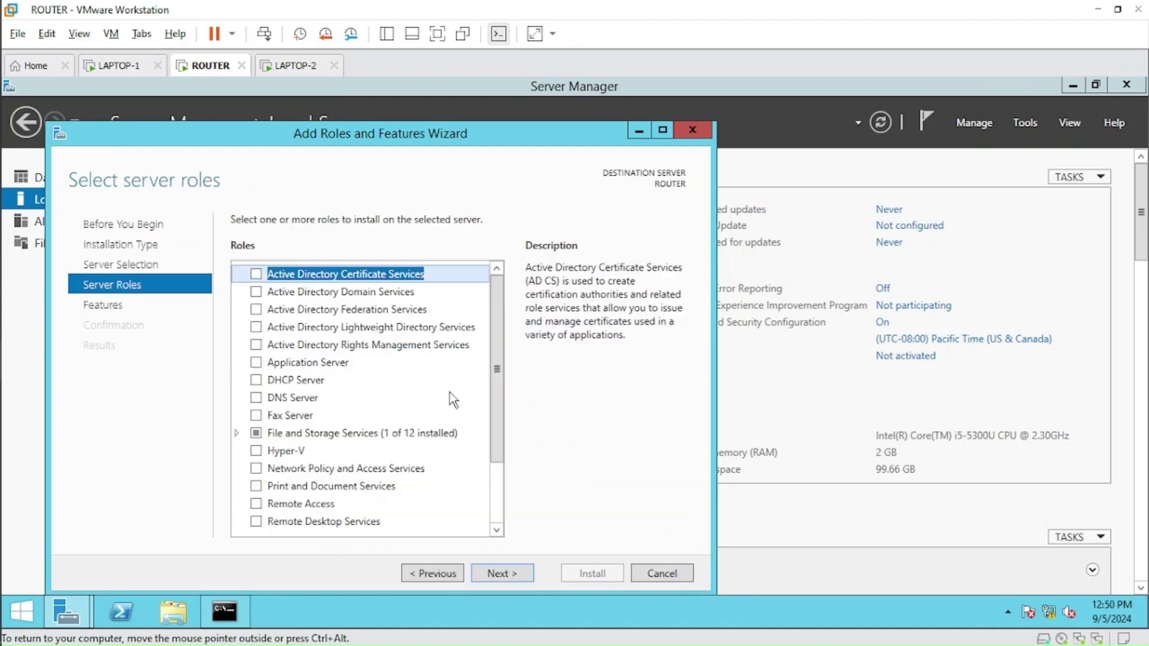
Select the Remote Access server role, keep the default features, and proceed to its role services.
scroll(494, 377, "down", 2)
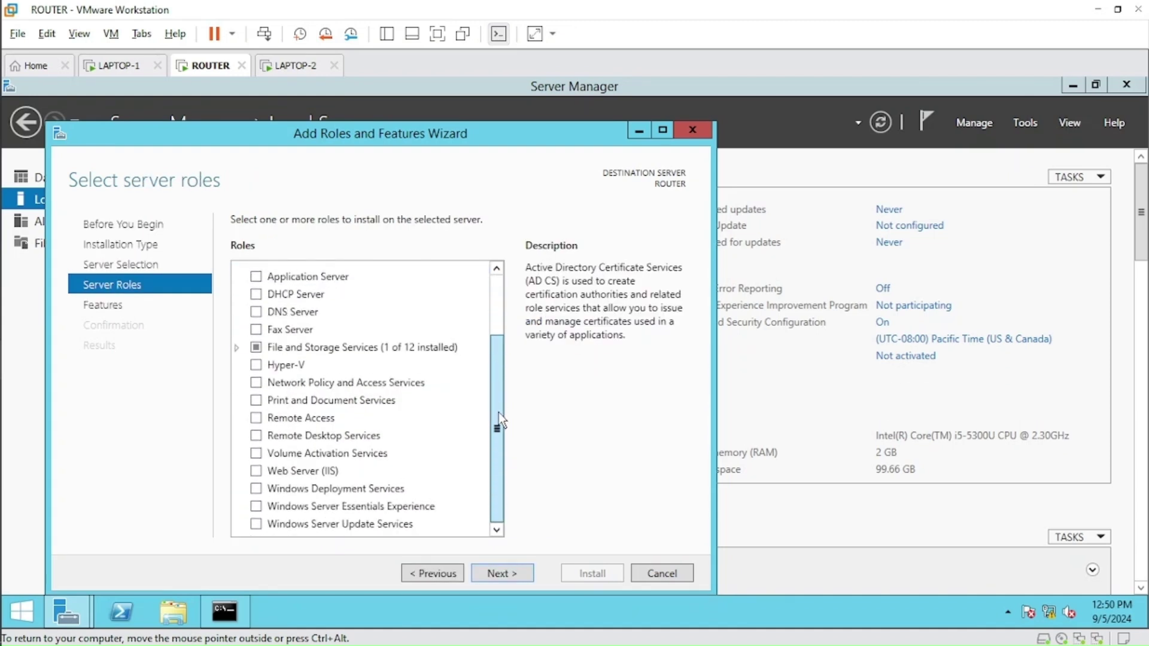
left_click(256, 418)
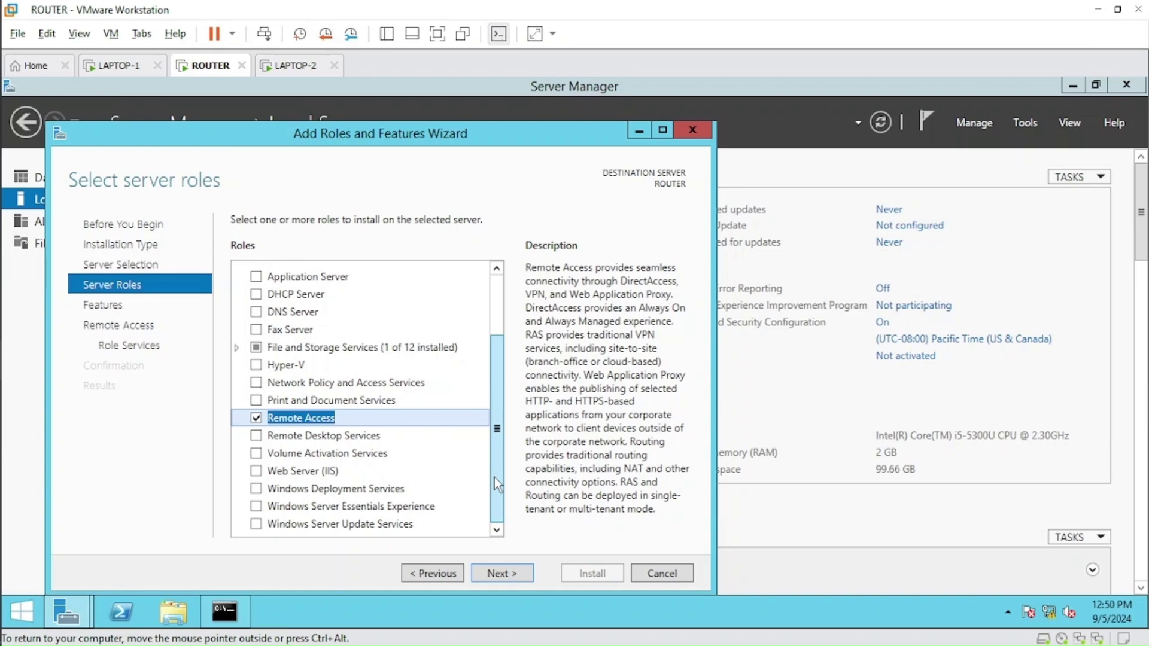
left_click(497, 572)
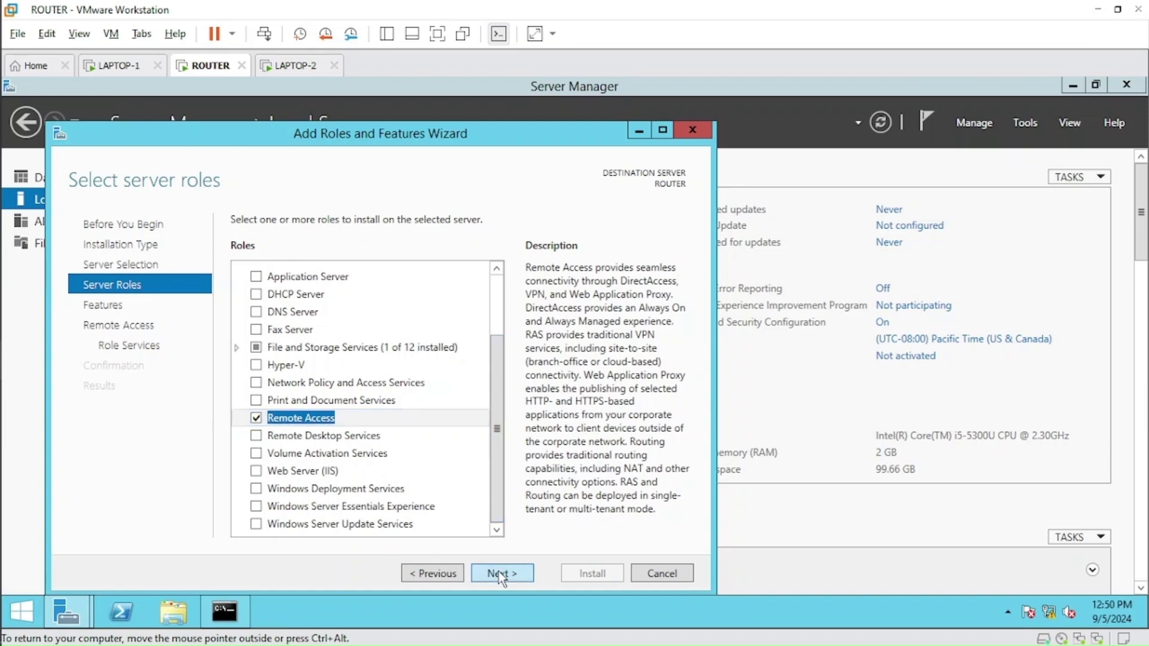
left_click(498, 572)
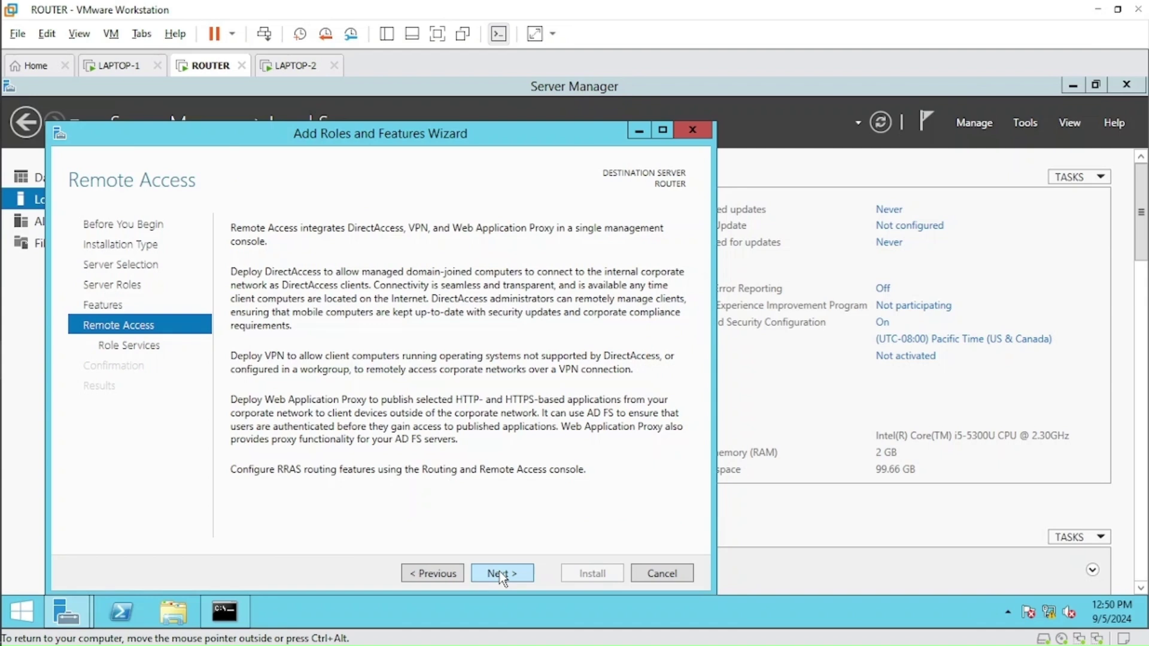
left_click(500, 575)
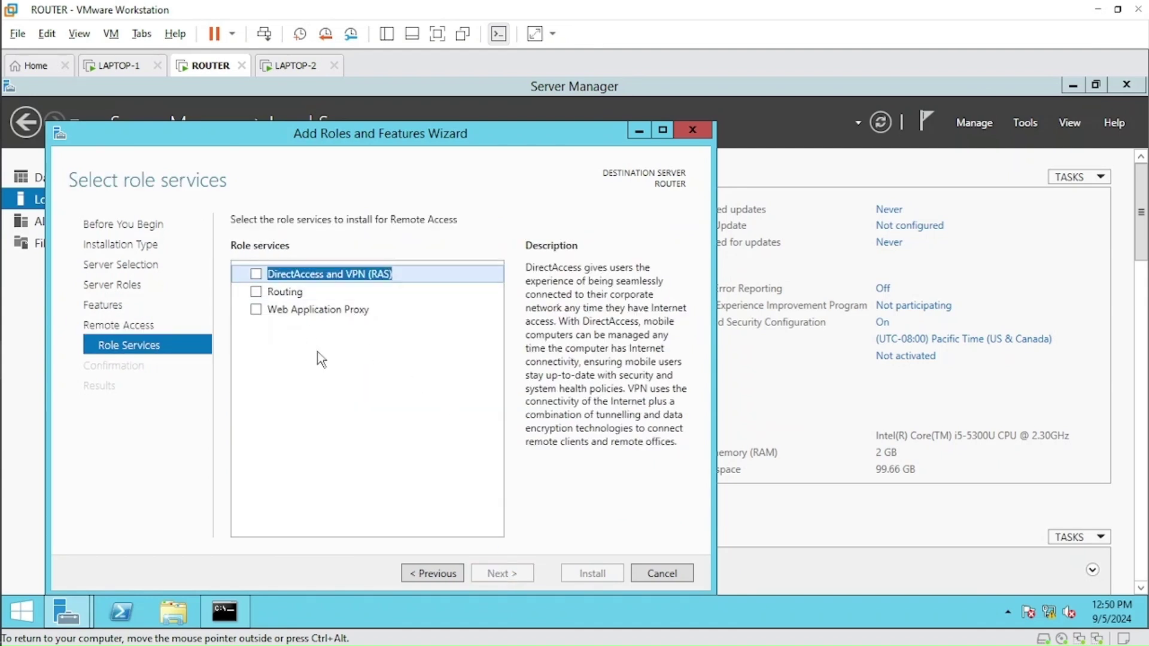
Add the Routing role service with its required features, accept the default Web Server (IIS) role services, and start the installation.
left_click(259, 293)
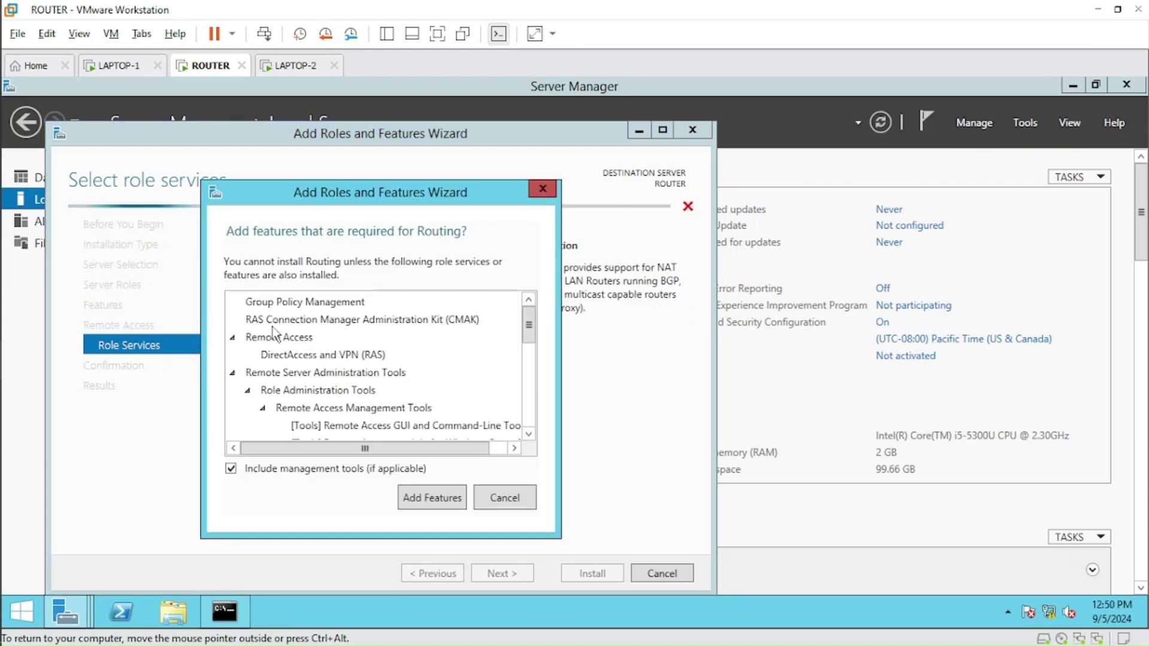
left_click(432, 498)
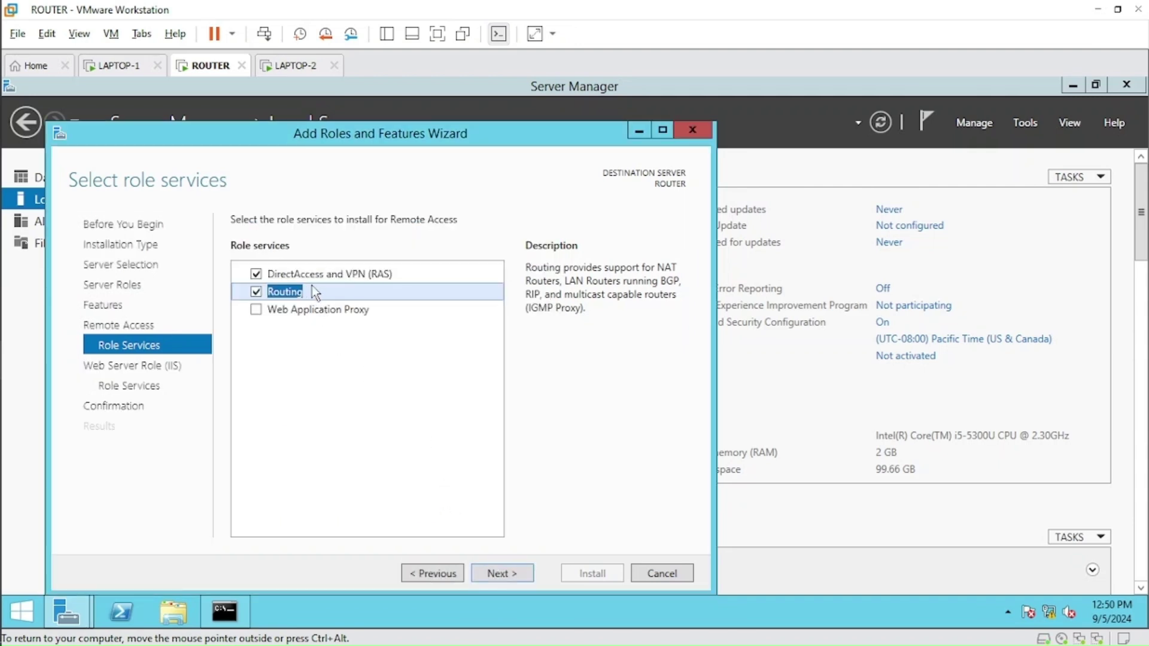
left_click(500, 572)
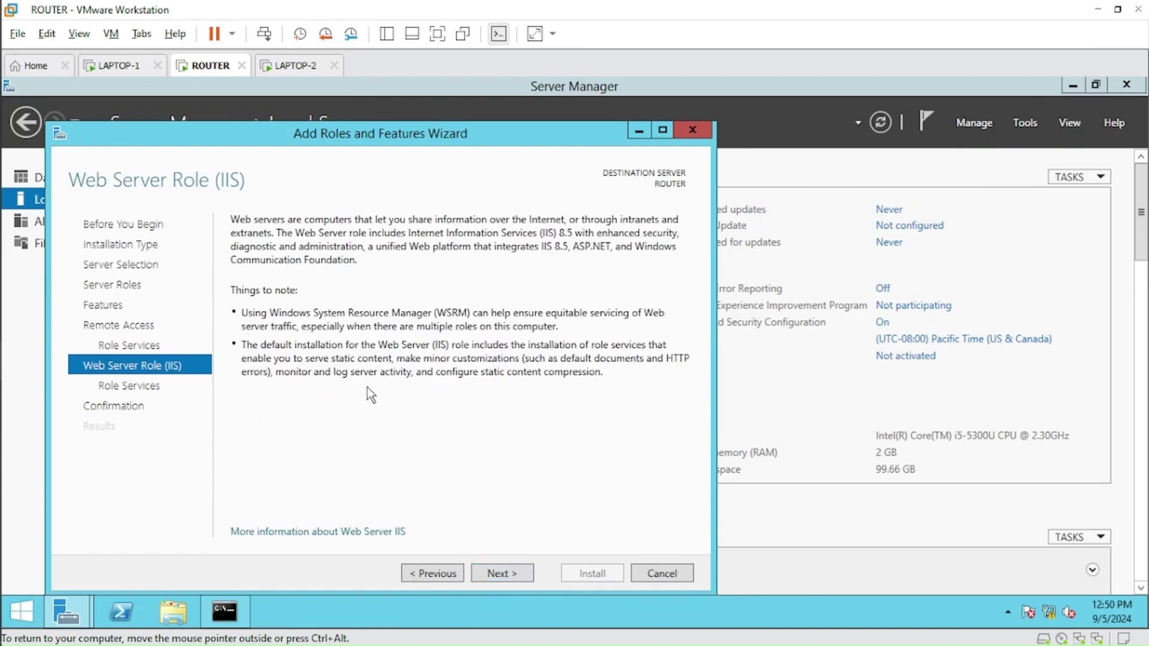
left_click(502, 573)
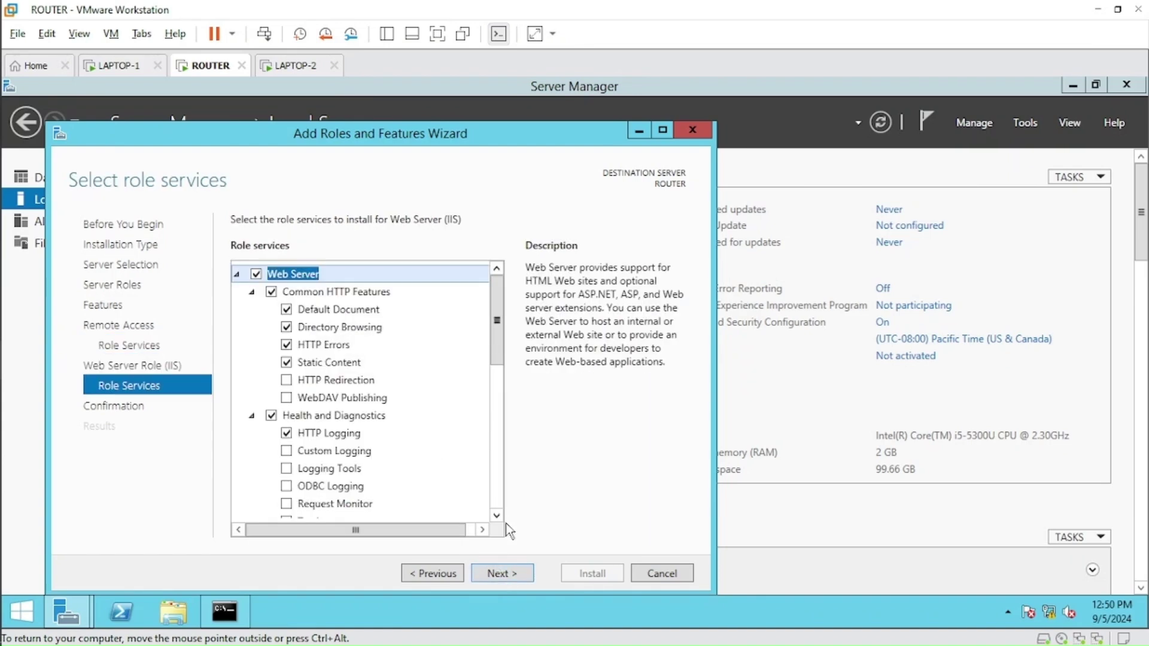
left_click(509, 572)
left_click(590, 574)
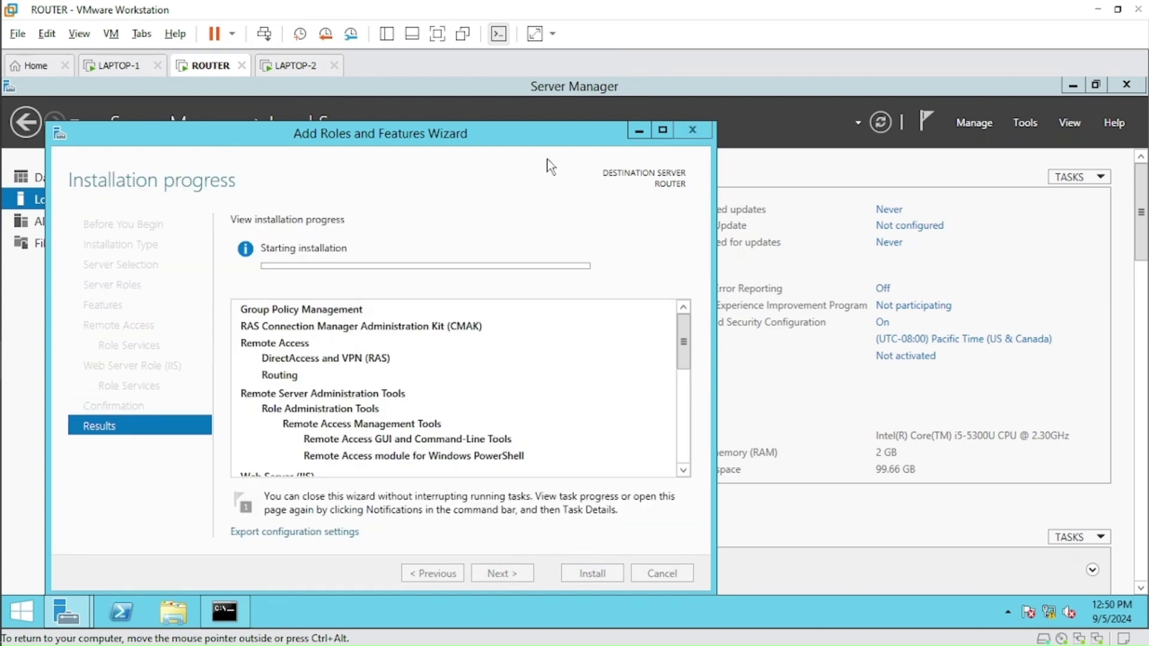
Review the host names and IP addresses on LAPTOP-1 and LAPTOP-2, and check the installation progress on ROUTER.
left_click_drag(547, 138, 665, 133)
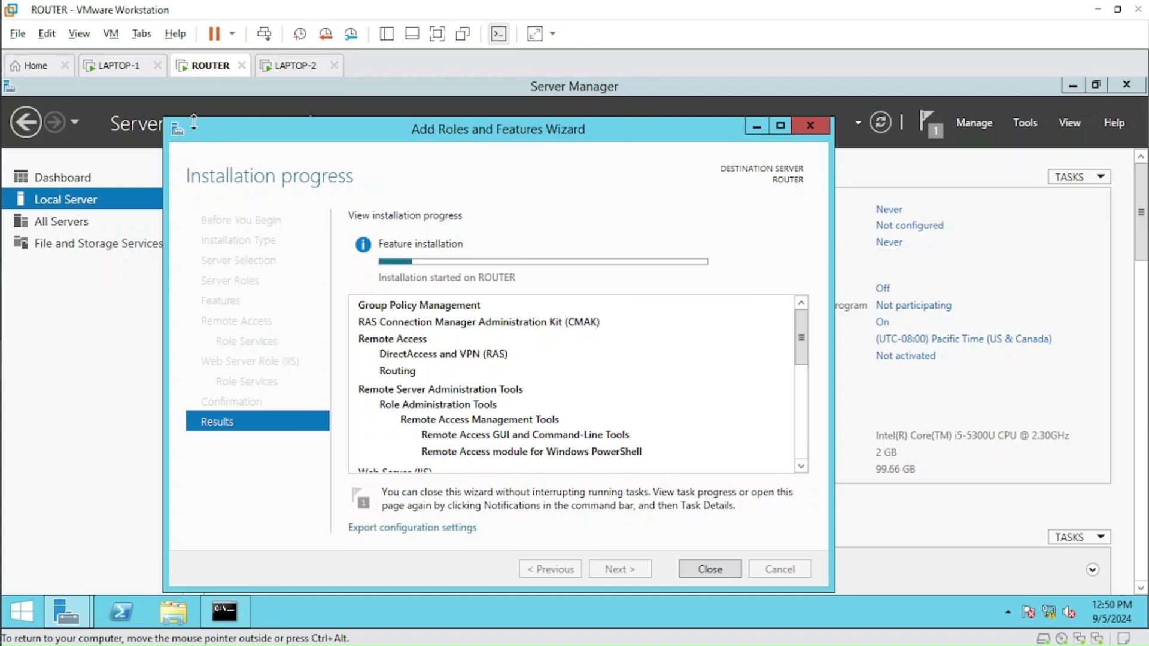
left_click(114, 65)
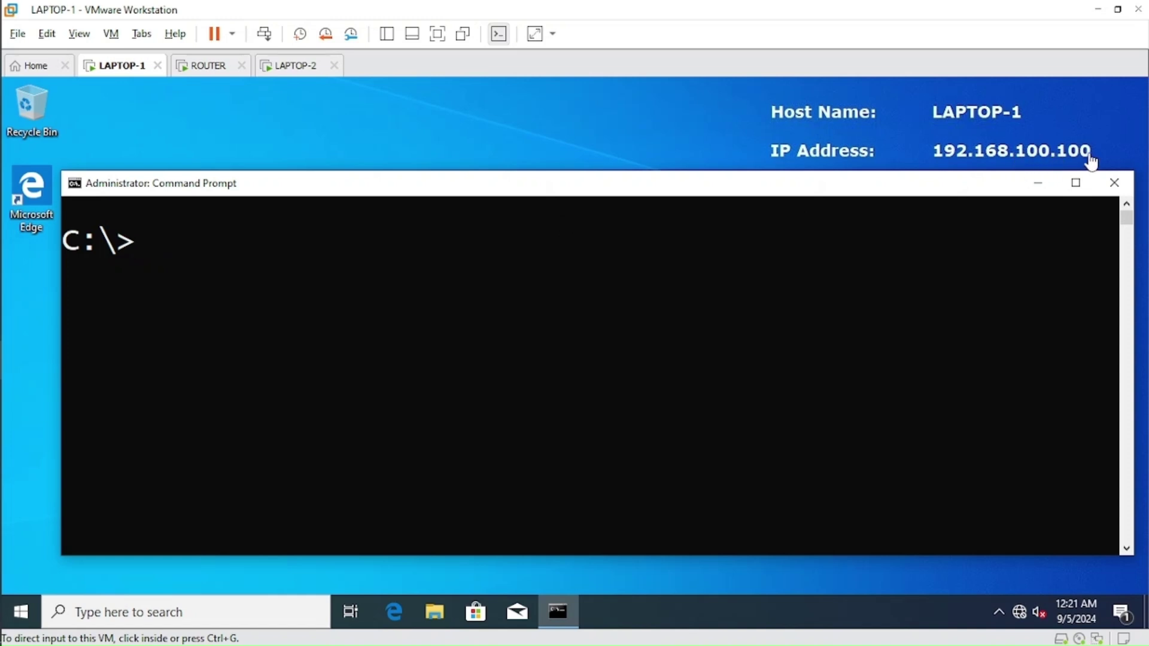
left_click(295, 66)
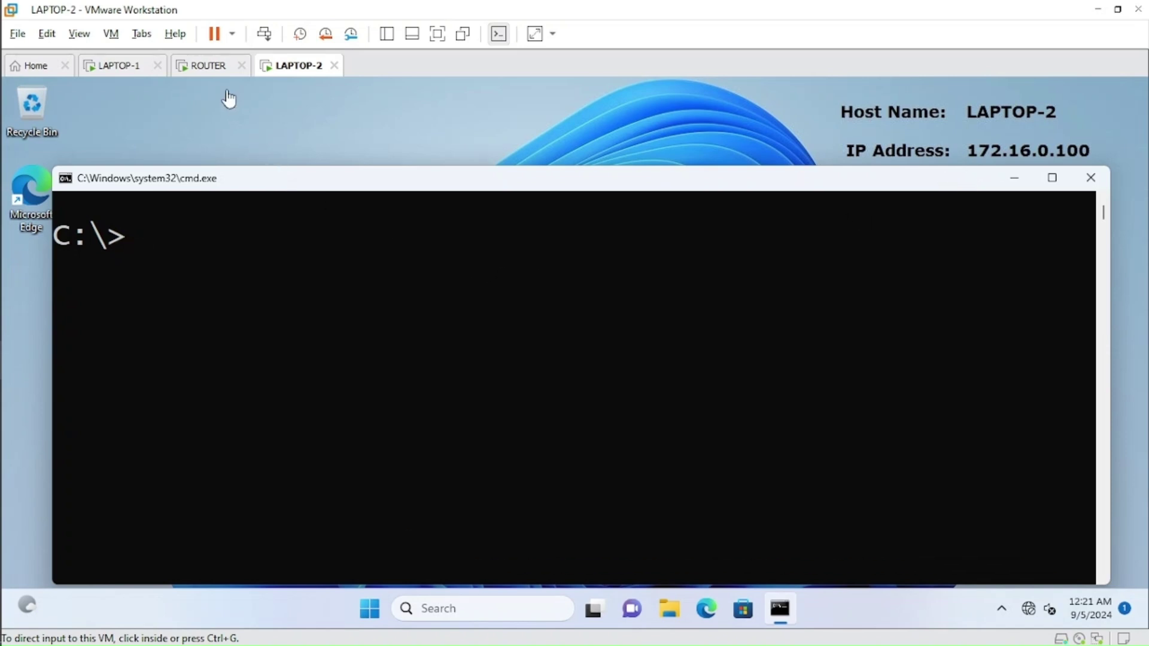
left_click(209, 67)
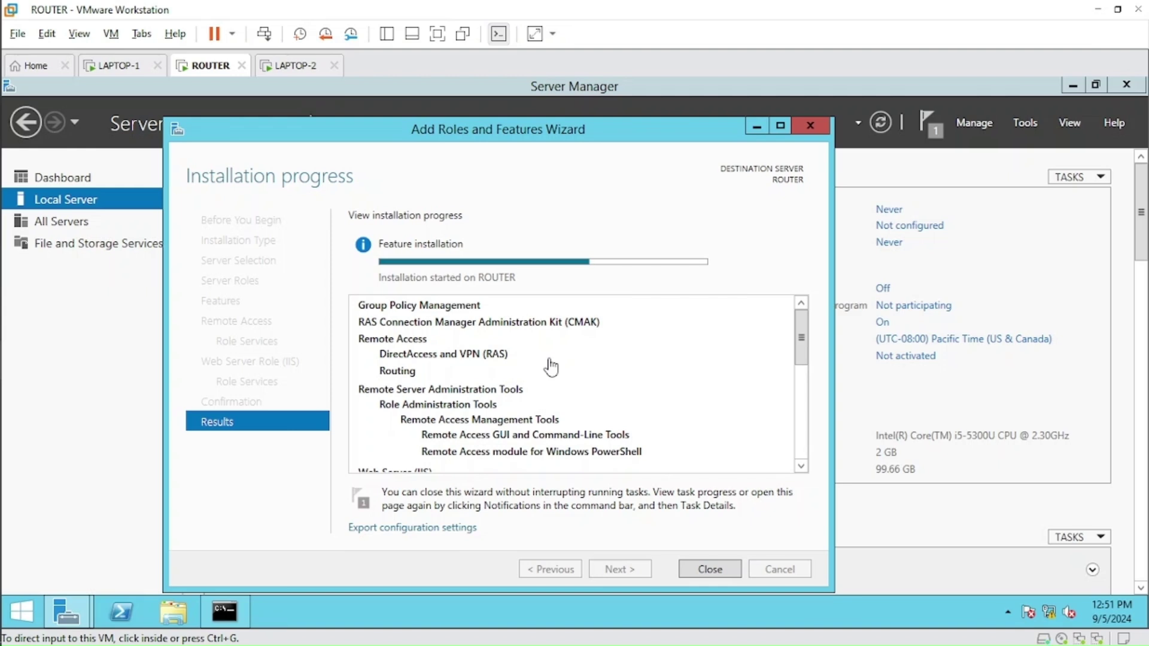
left_click_drag(541, 141, 547, 127)
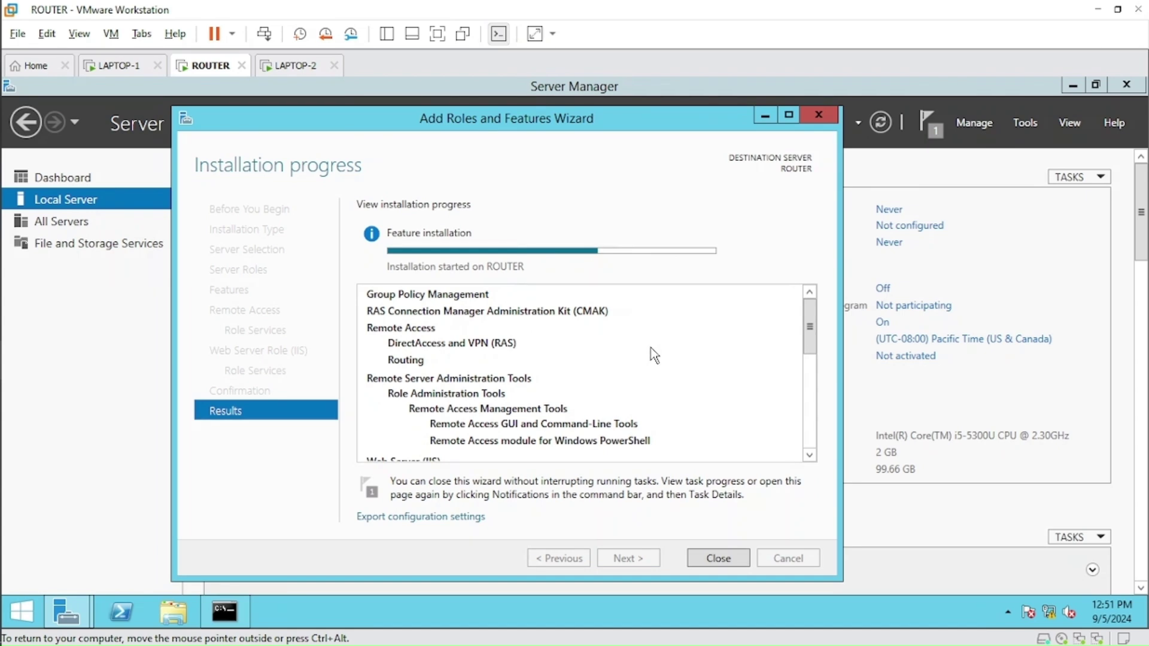
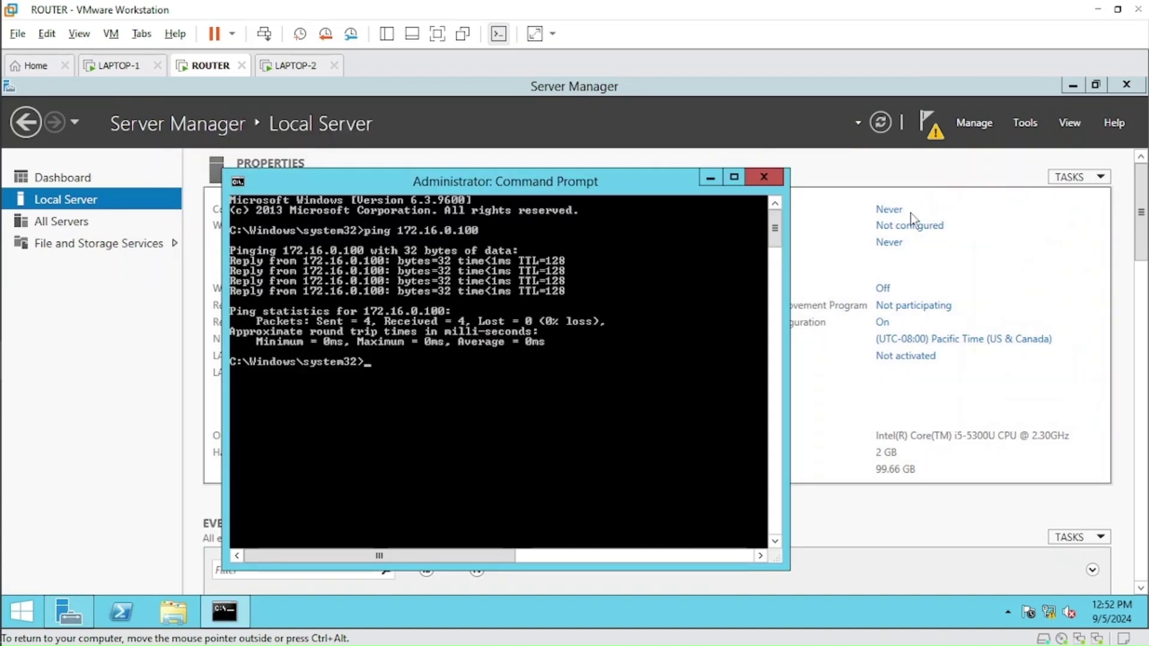
Open the Routing and Remote Access console and minimize the Server Manager and Command Prompt windows.
left_click(1026, 123)
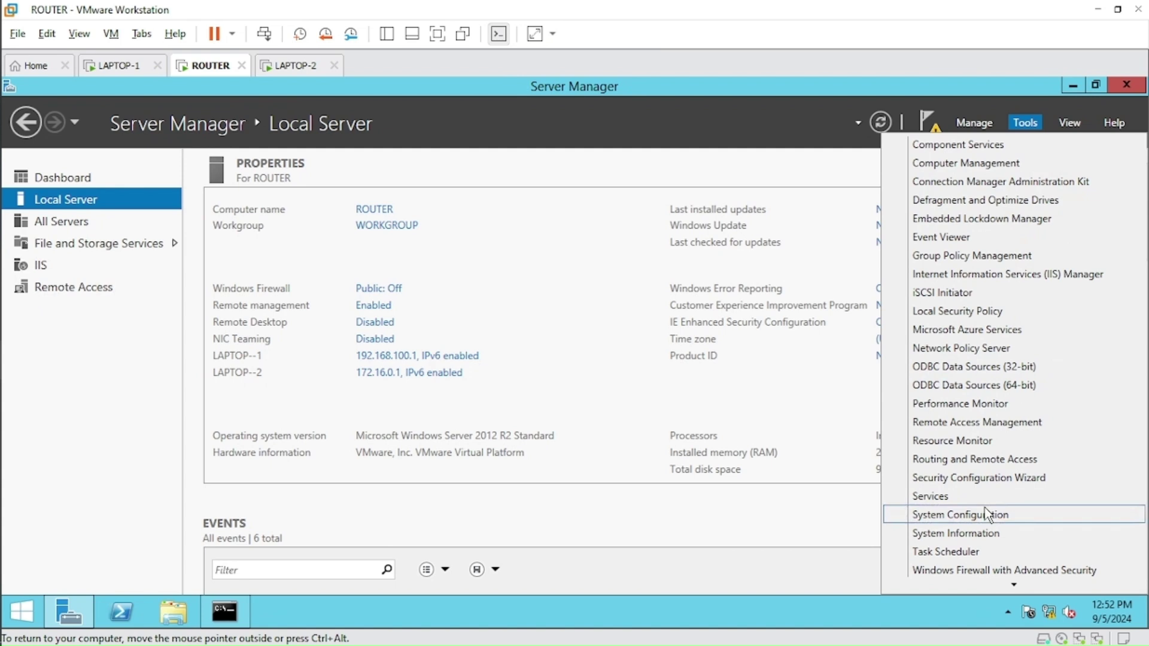
left_click(995, 459)
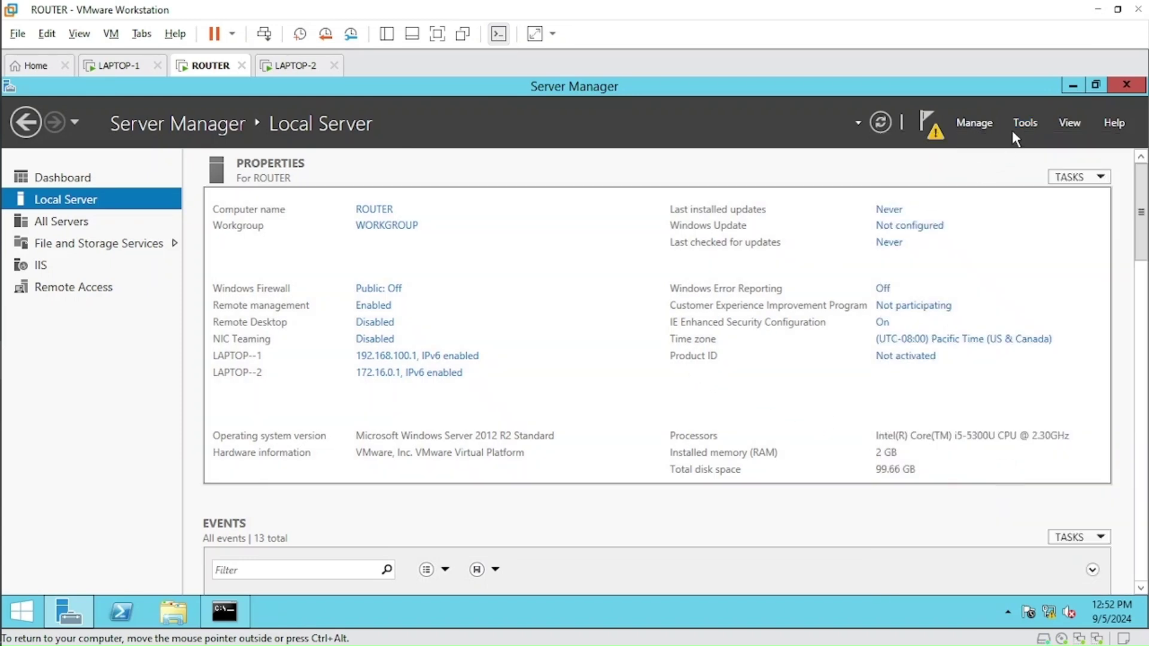
left_click(1071, 86)
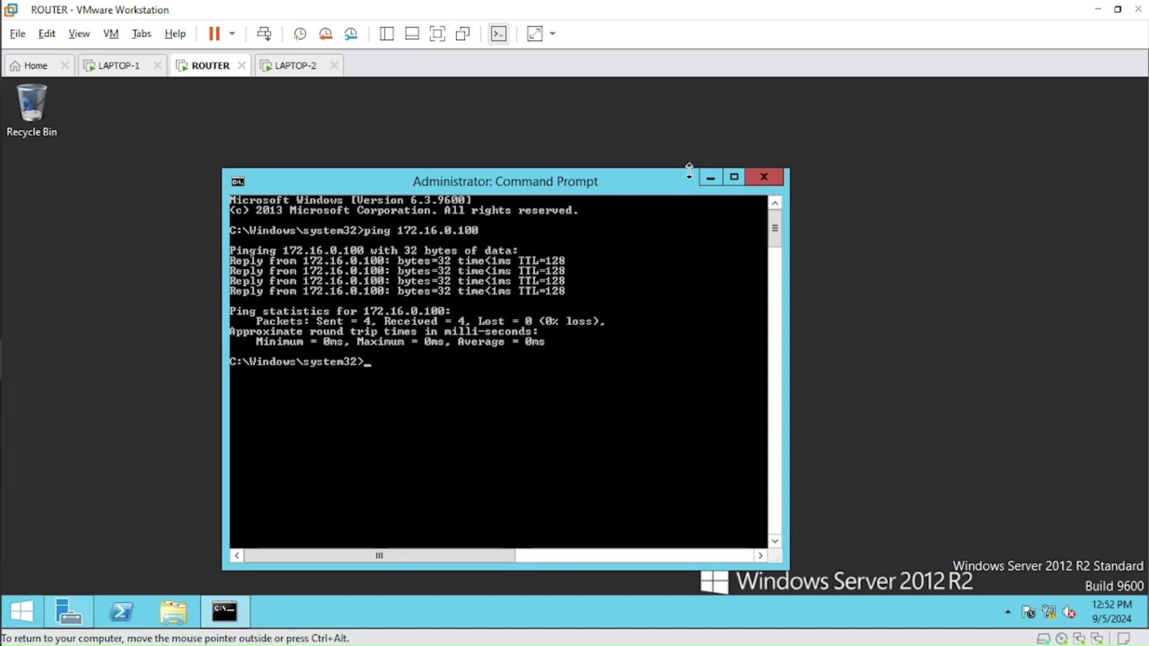
left_click(710, 177)
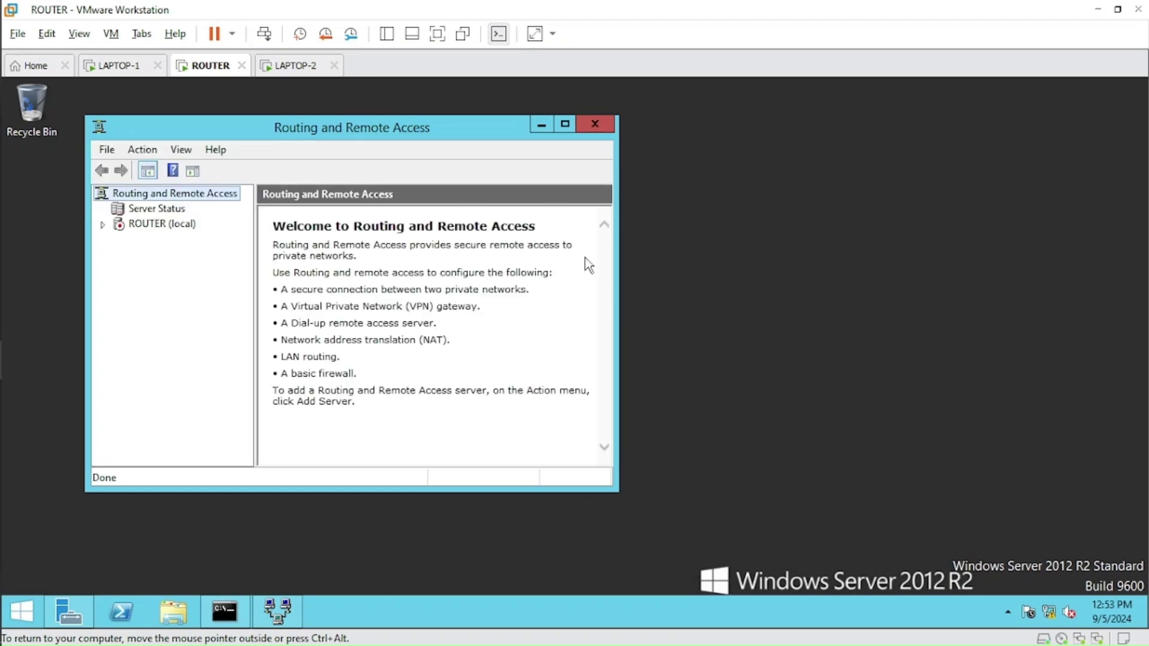
Widen the Routing and Remote Access window and its console tree pane.
left_click_drag(617, 288, 915, 295)
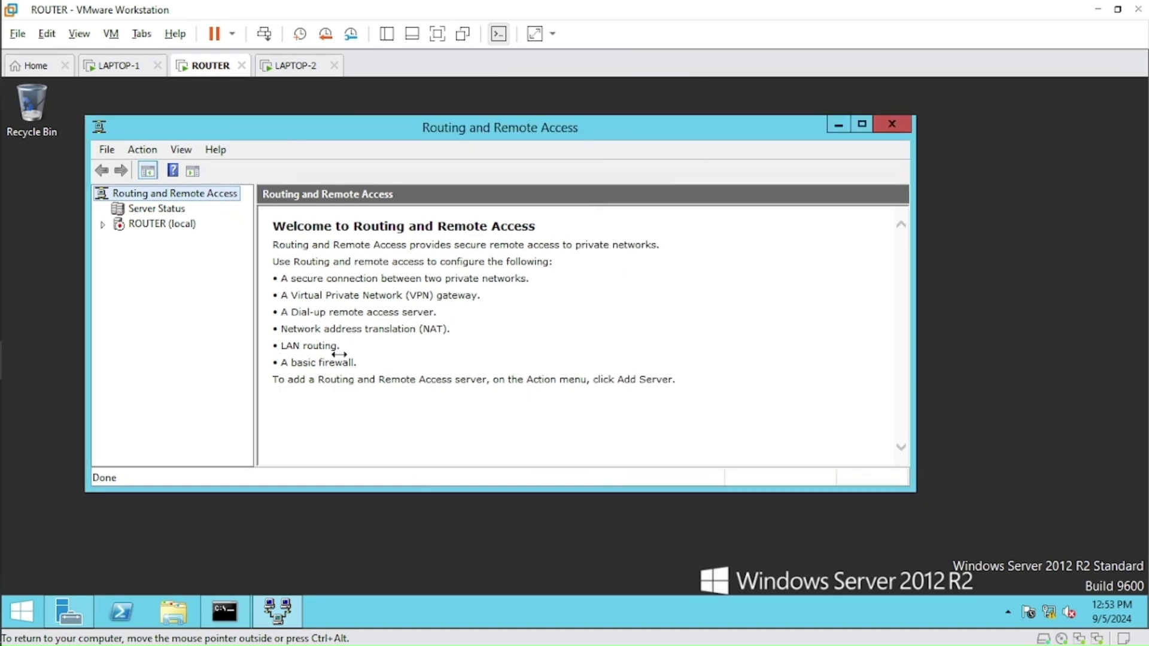
left_click_drag(339, 354, 353, 354)
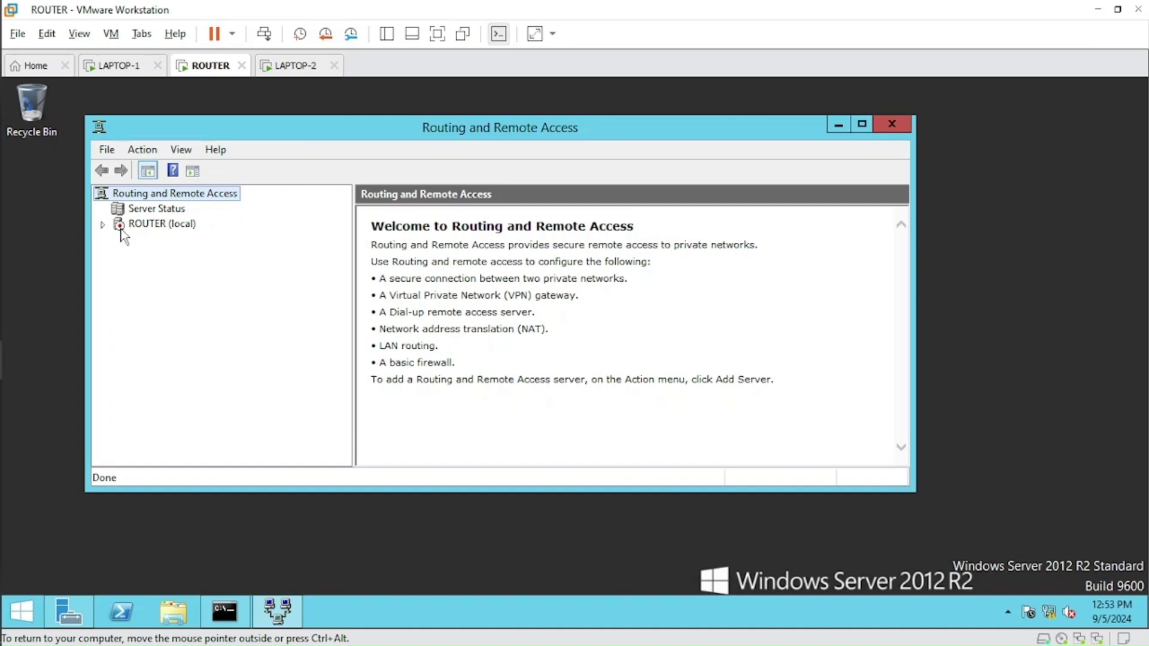
Start configuring and enabling Routing and Remote Access on ROUTER (local) and proceed past the setup wizard's welcome page.
left_click(153, 224)
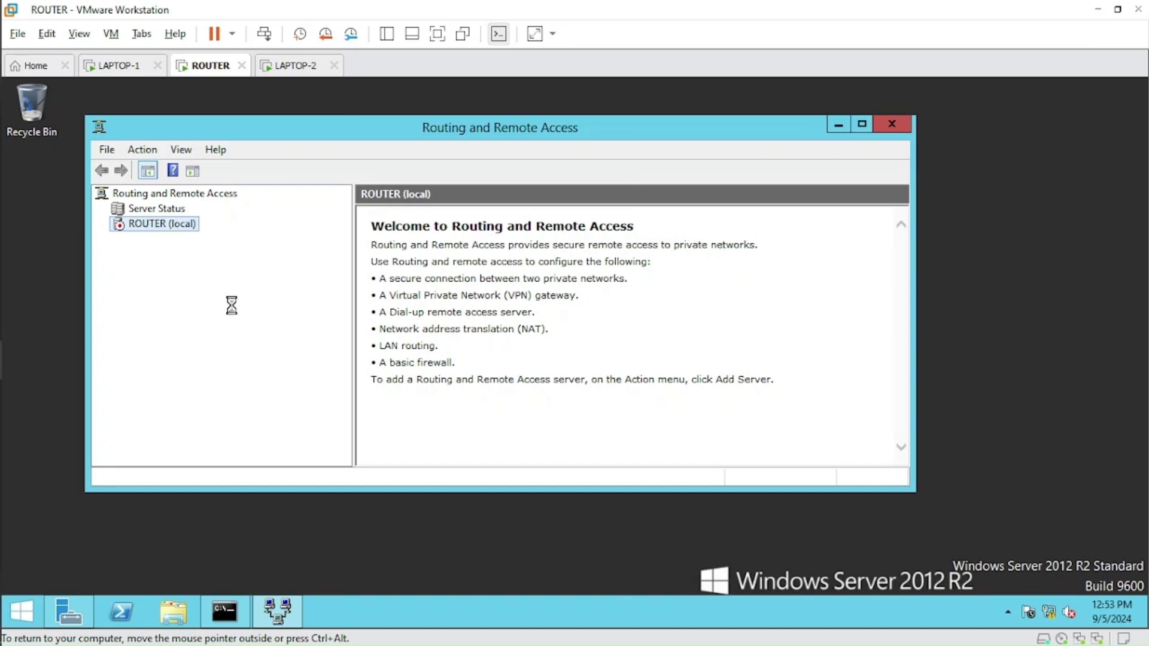
key("shift+F10")
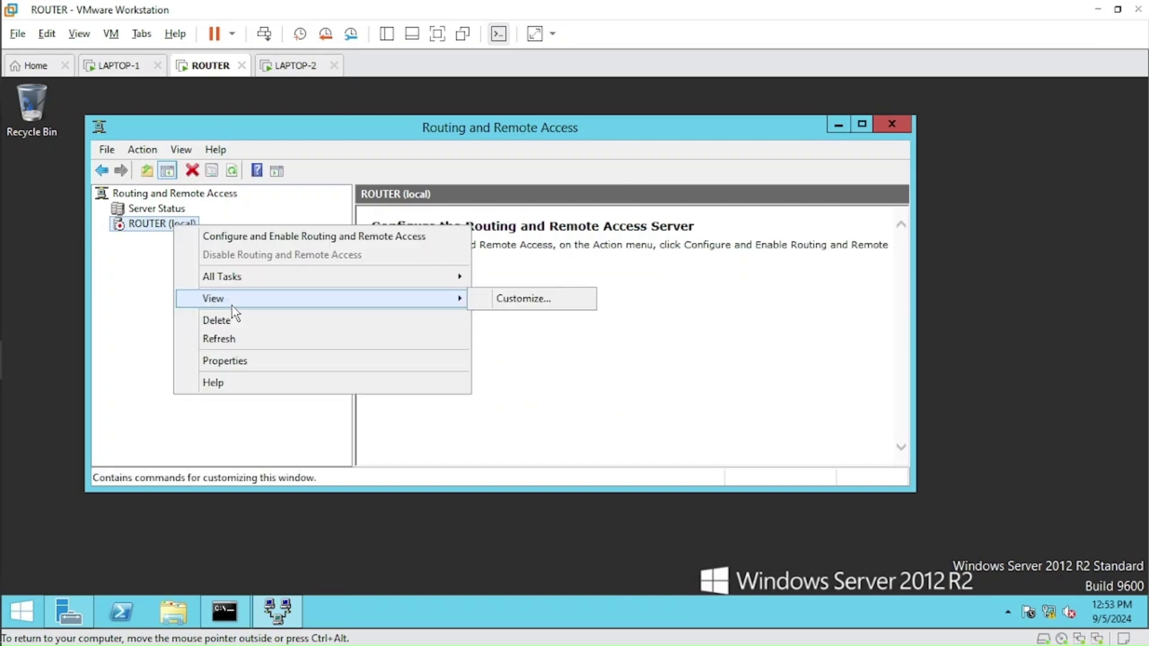
right_click(149, 226)
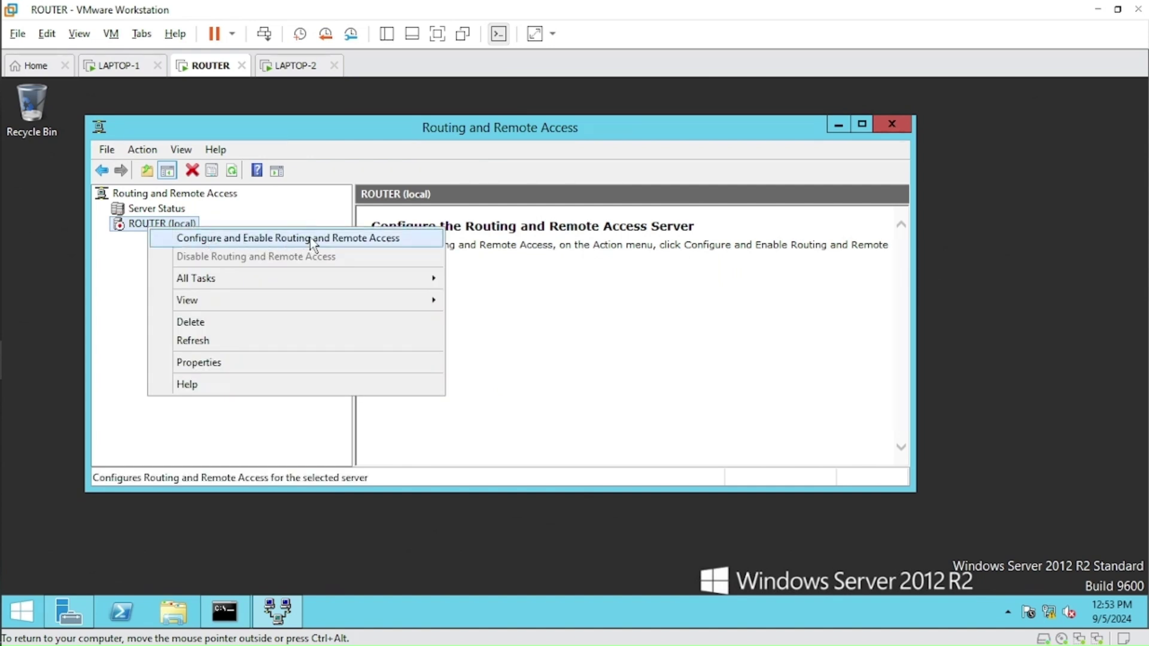
left_click(354, 238)
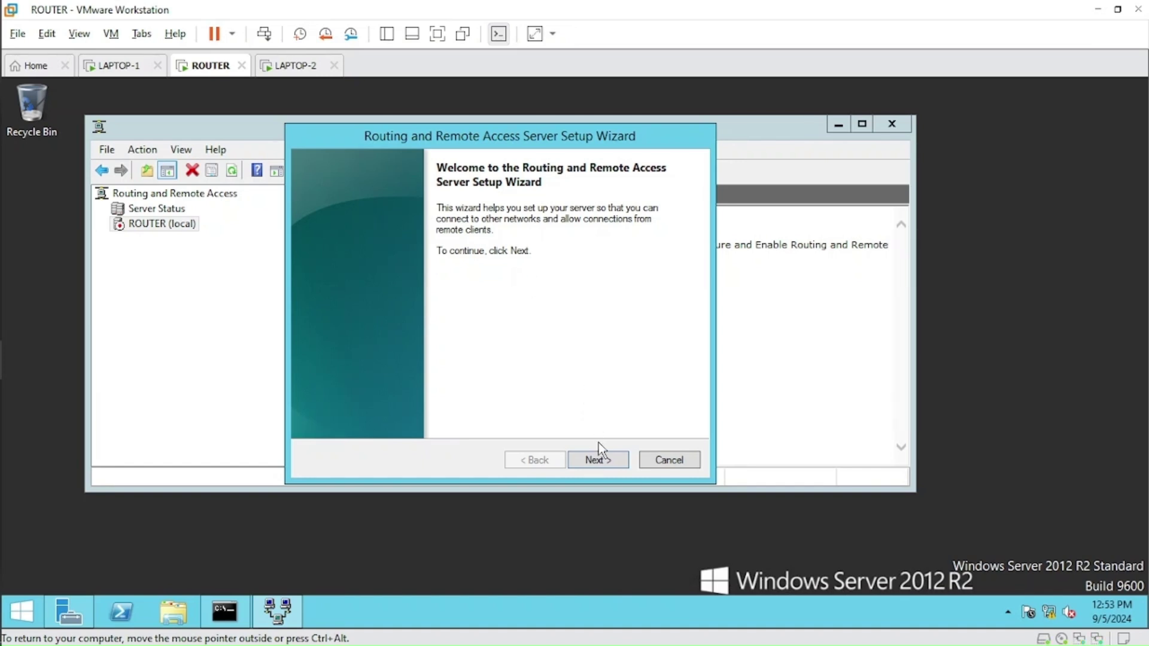
left_click(601, 460)
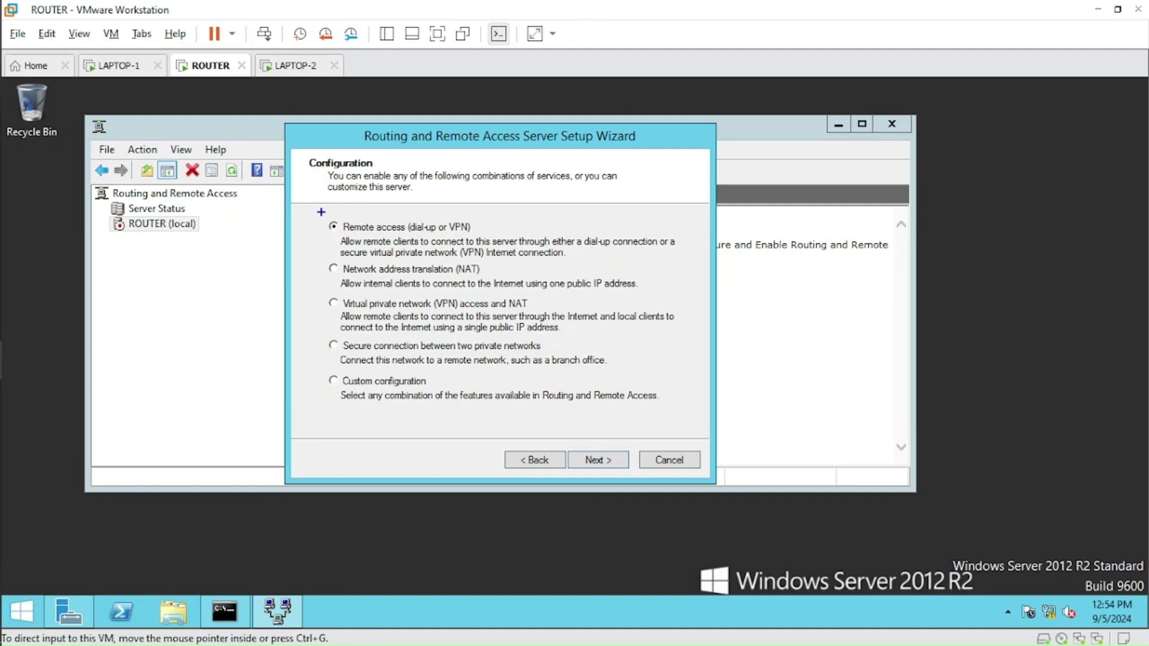
mouse_move(318, 213)
left_mouse_down()
mouse_move(542, 352)
mouse_move(691, 374)
left_mouse_up()
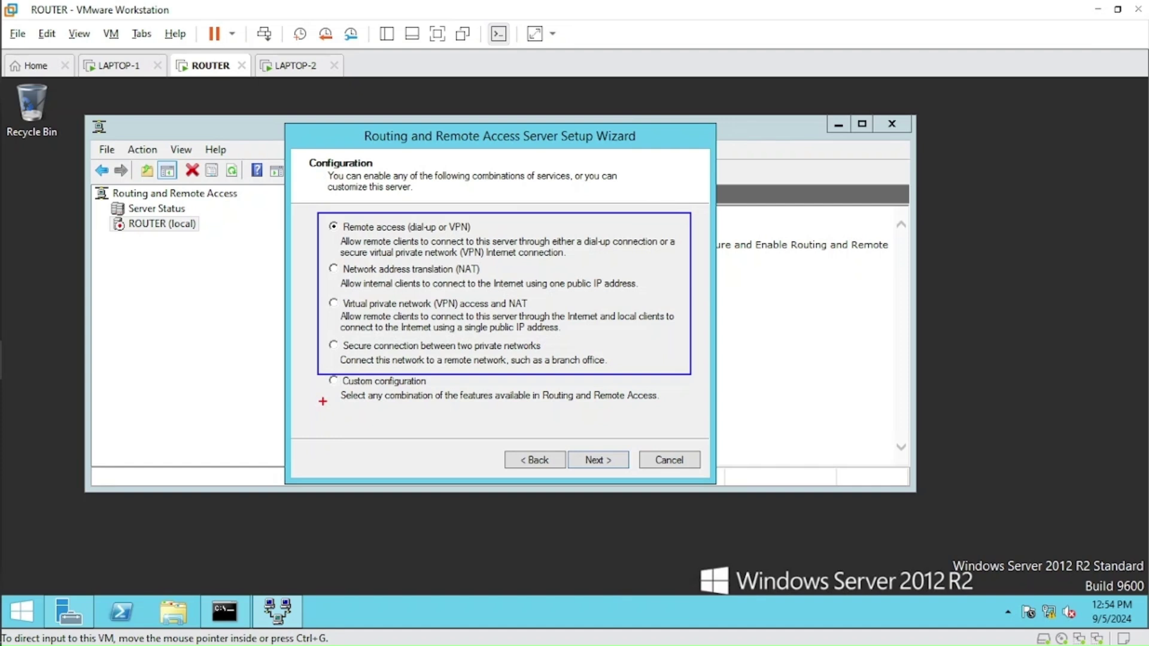
mouse_move(281, 396)
left_mouse_down()
mouse_move(219, 402)
mouse_move(327, 388)
left_mouse_up()
left_click_drag(441, 385, 530, 371)
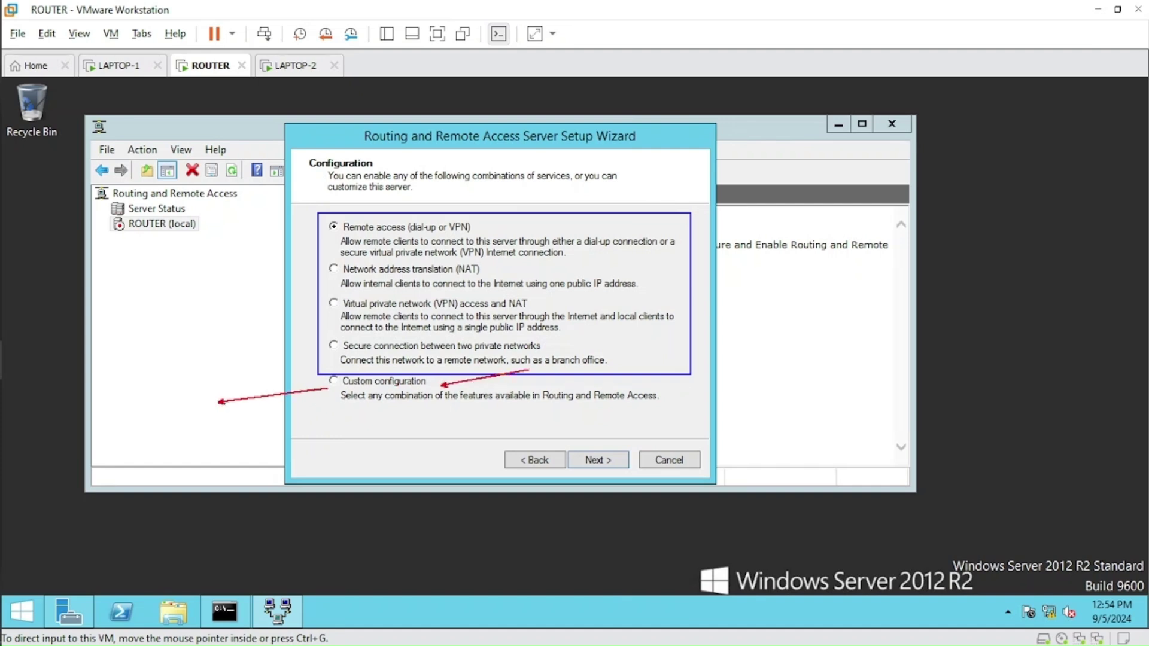
key("Escape")
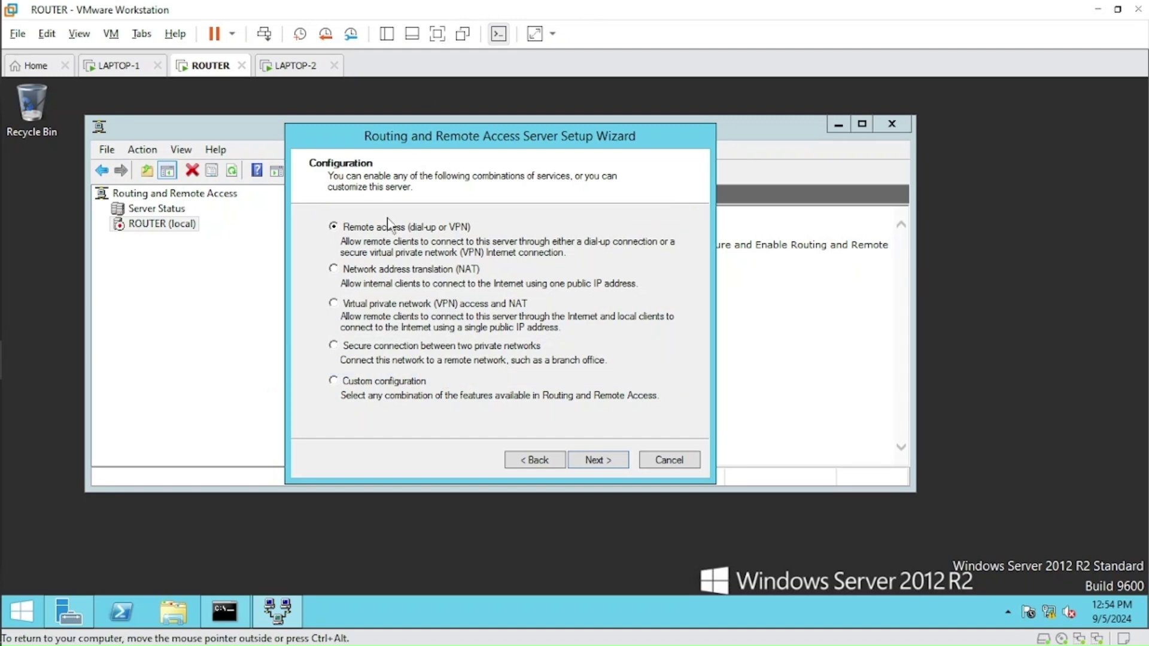
Choose Custom configuration in the Routing and Remote Access setup wizard and continue to the list of services.
left_click(345, 385)
left_click(597, 460)
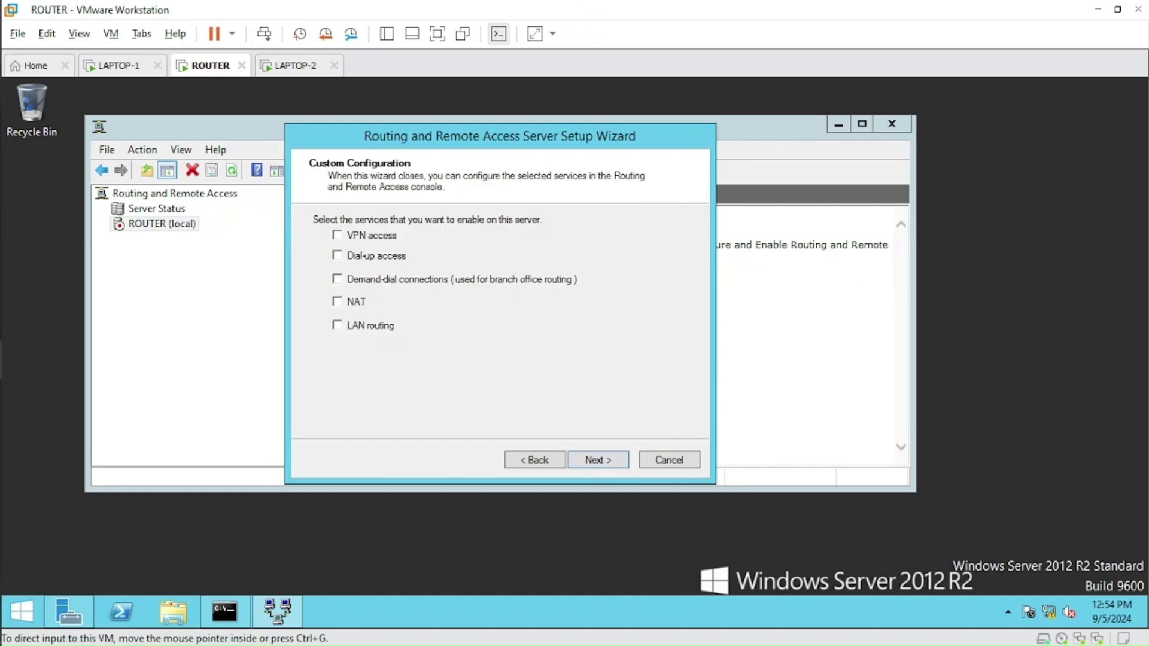
mouse_move(316, 212)
left_mouse_down()
mouse_move(333, 243)
mouse_move(551, 321)
mouse_move(588, 322)
mouse_move(597, 359)
left_mouse_up()
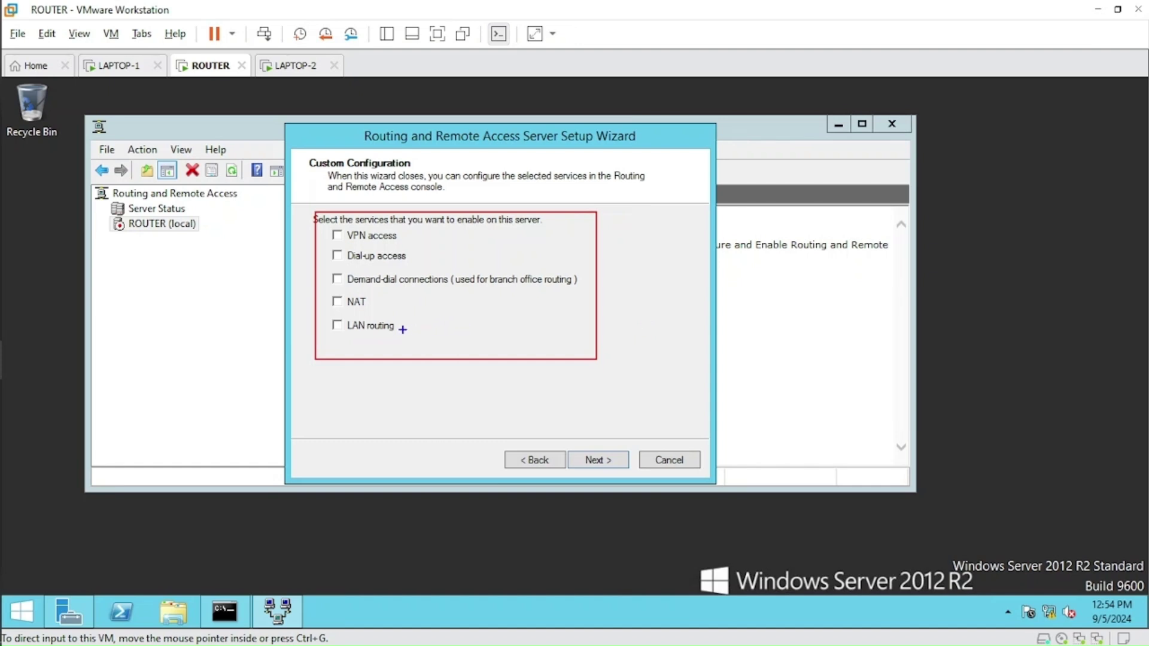
left_click_drag(400, 327, 532, 302)
mouse_move(375, 230)
left_mouse_down()
mouse_move(404, 241)
mouse_move(412, 272)
mouse_move(444, 290)
left_mouse_up()
left_click_drag(354, 294, 371, 298)
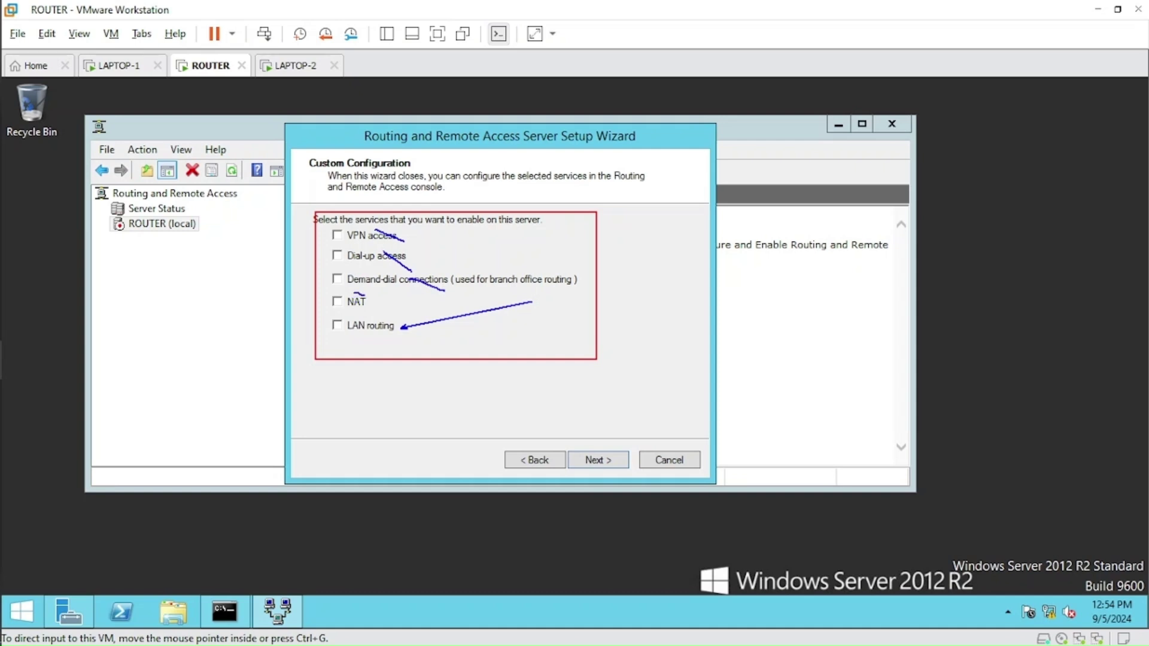
left_click_drag(349, 336, 401, 342)
key("Escape")
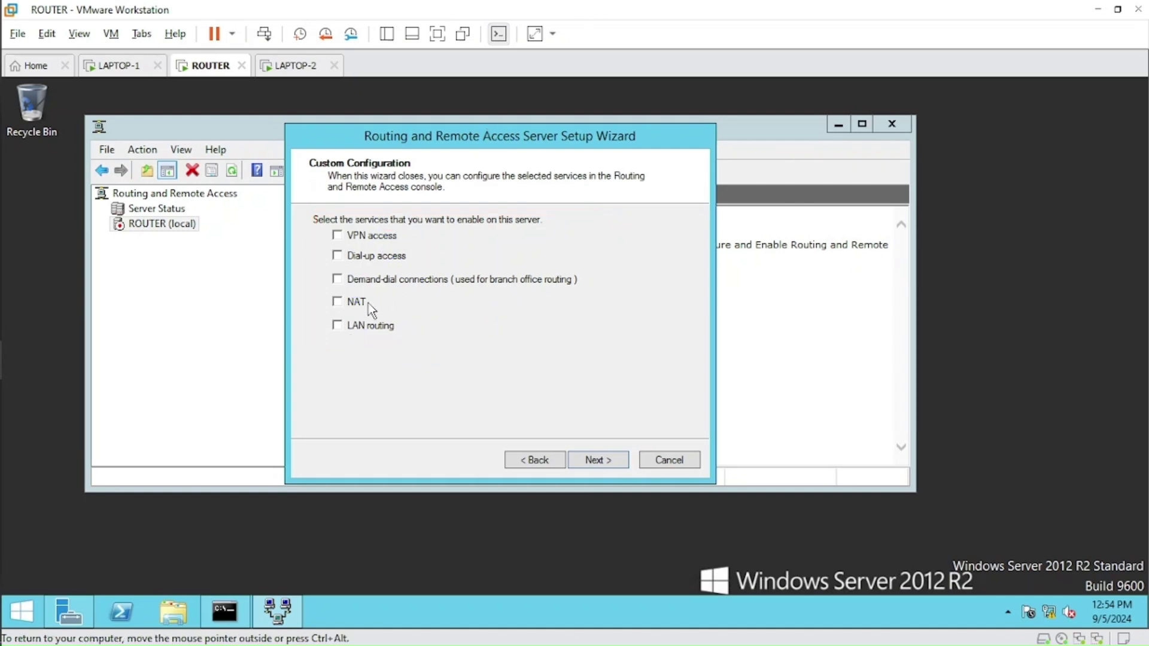
Enable only LAN routing in the custom configuration, complete the wizard, and start the Routing and Remote Access service.
left_click(605, 460)
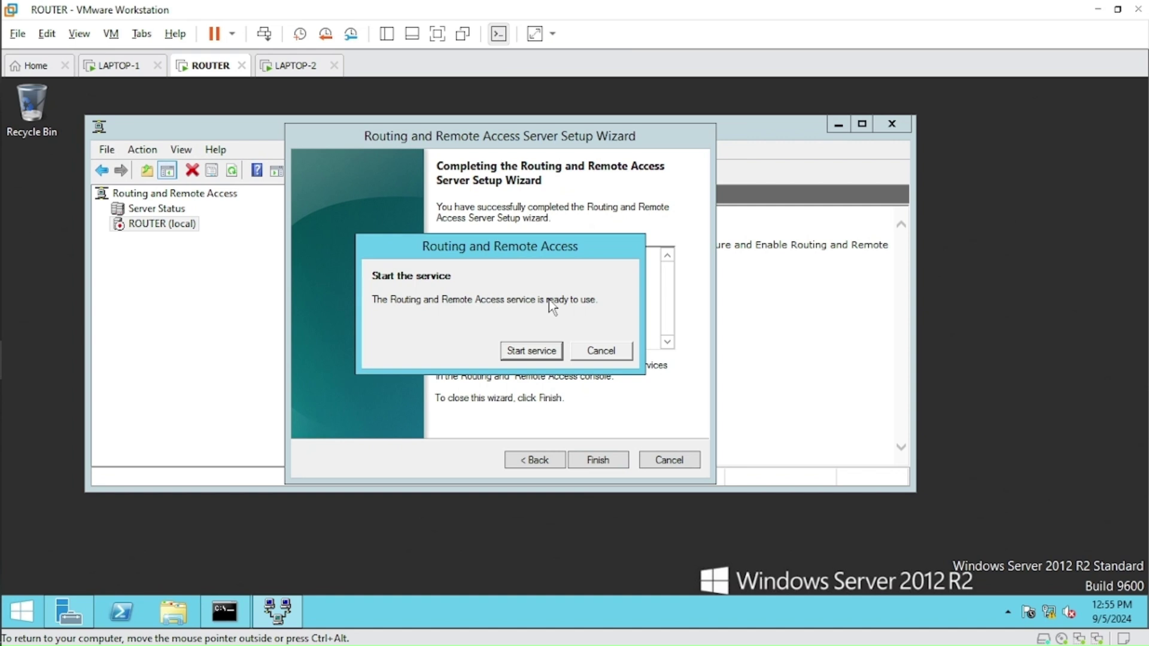
left_click(532, 352)
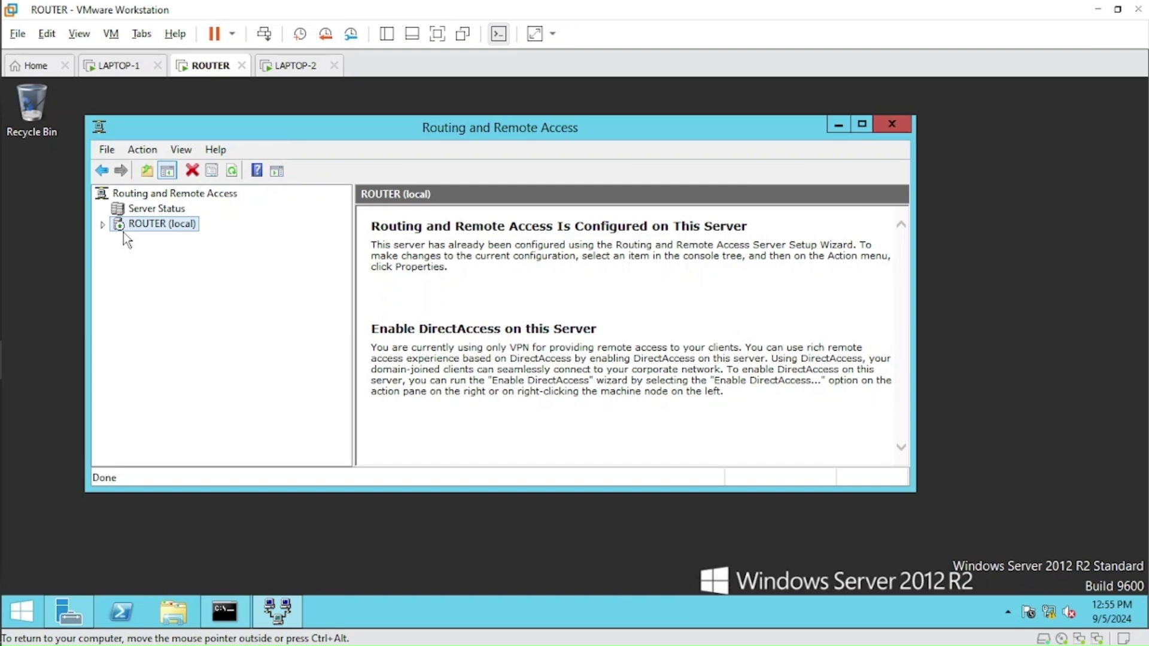
Review ROUTER's network interfaces and the interface IP addresses under IPv4 General in the Routing and Remote Access console.
left_click(103, 225)
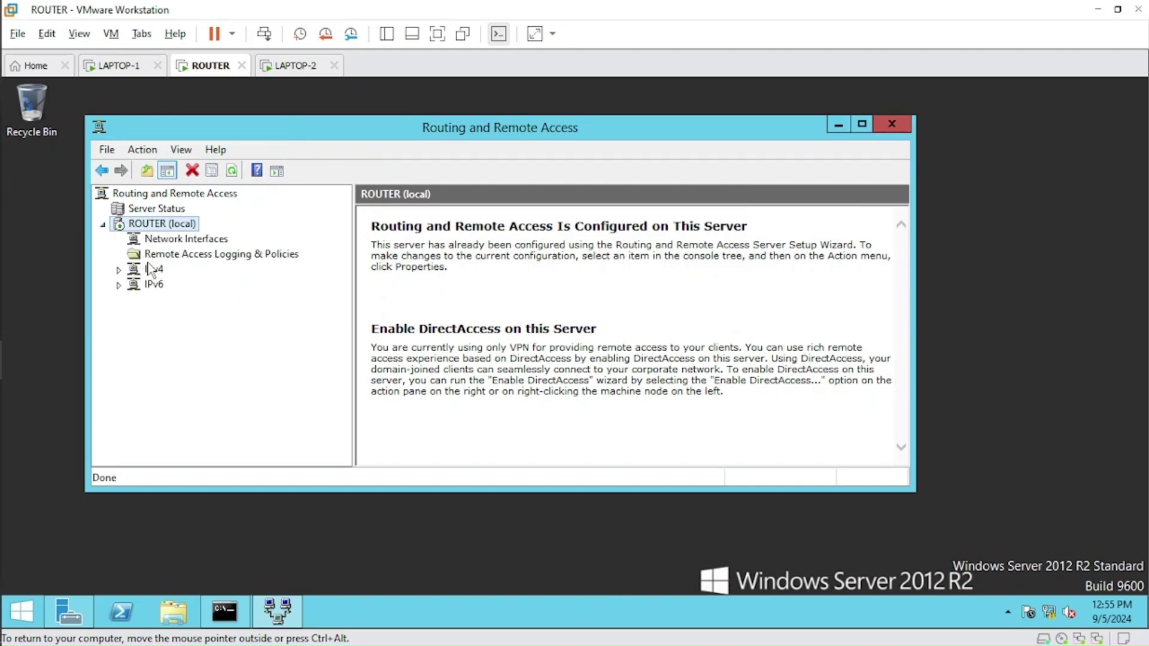
left_click(163, 242)
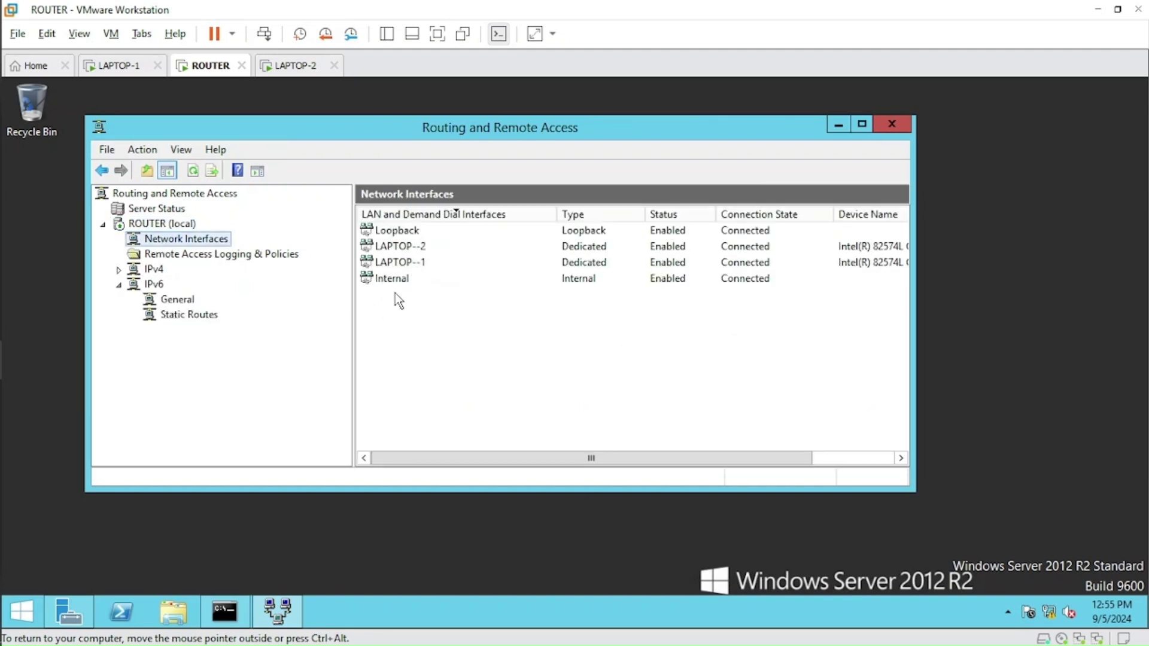
left_click(120, 270)
left_click(153, 270)
left_click(175, 284)
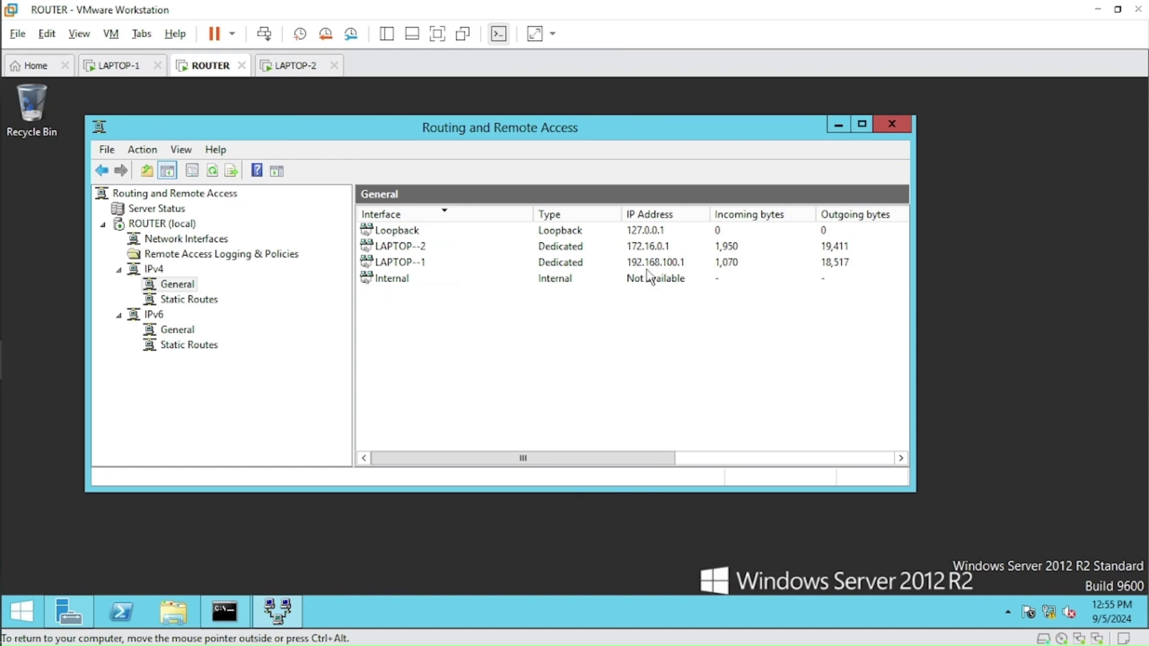
left_click(649, 247)
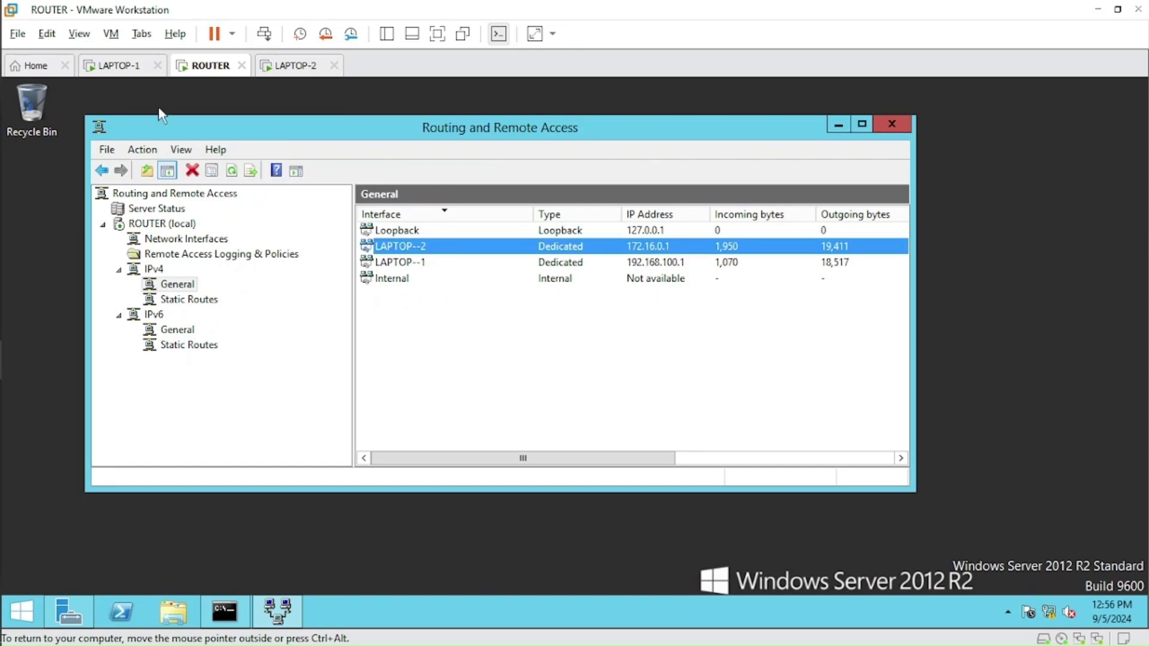
Switch to the LAPTOP-1 virtual machine.
left_click(117, 66)
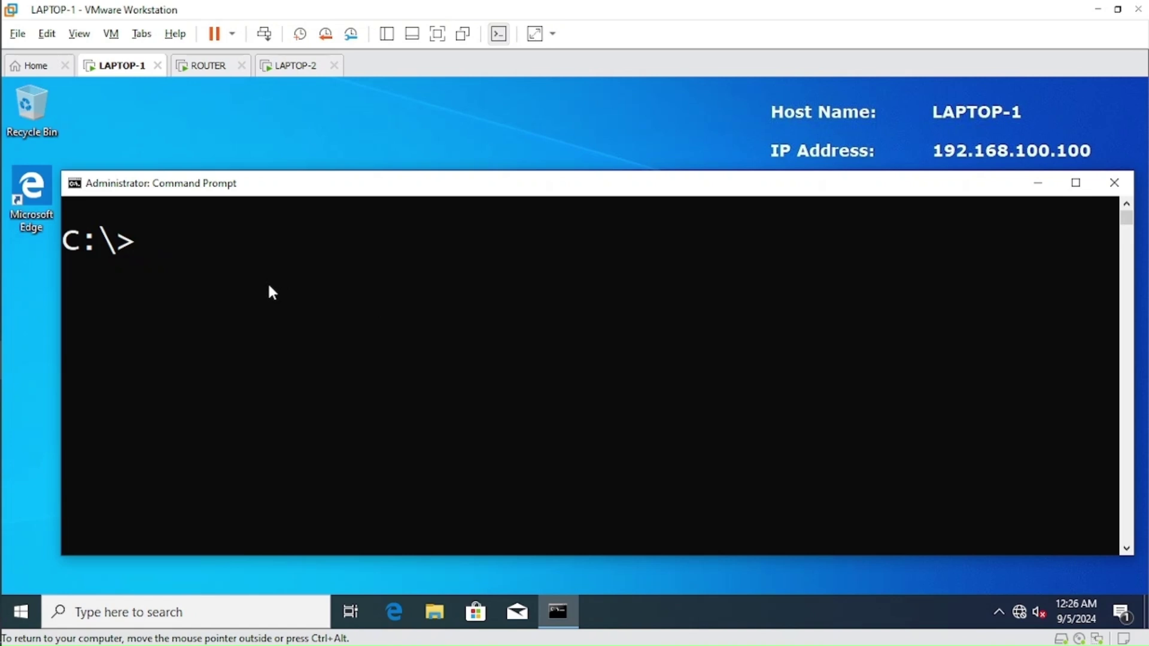
type("ipconfi")
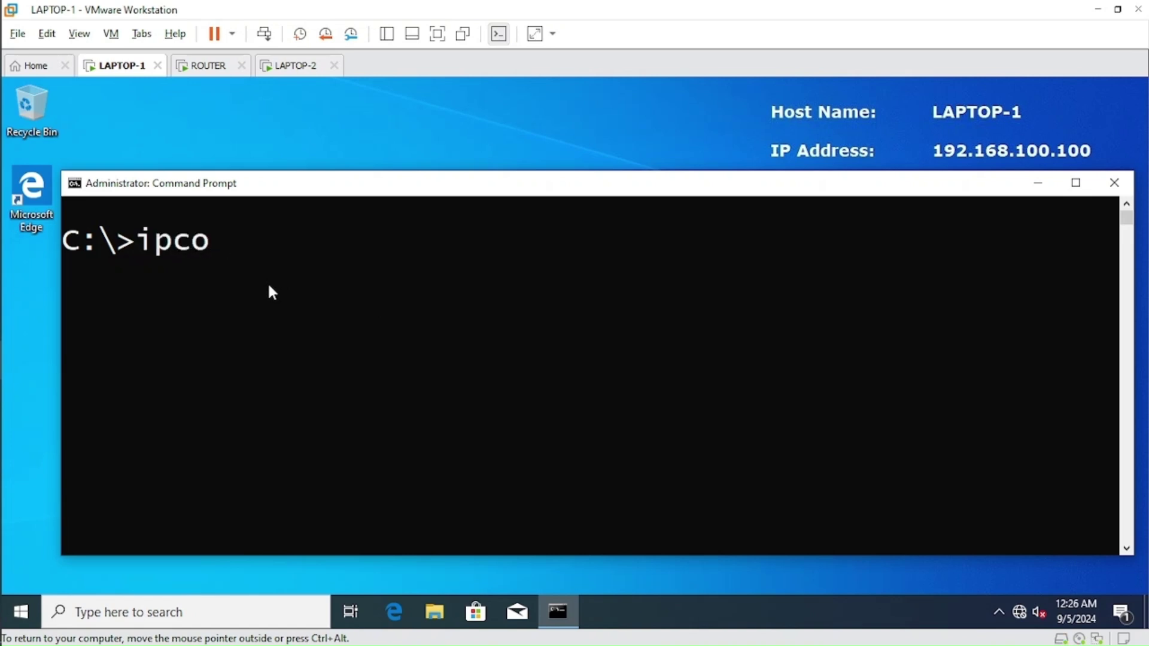
key("BackSpace")
key("BackSpace")
key("BackSpace")
key("BackSpace")
key("BackSpace")
key("BackSpace")
key("BackSpace")
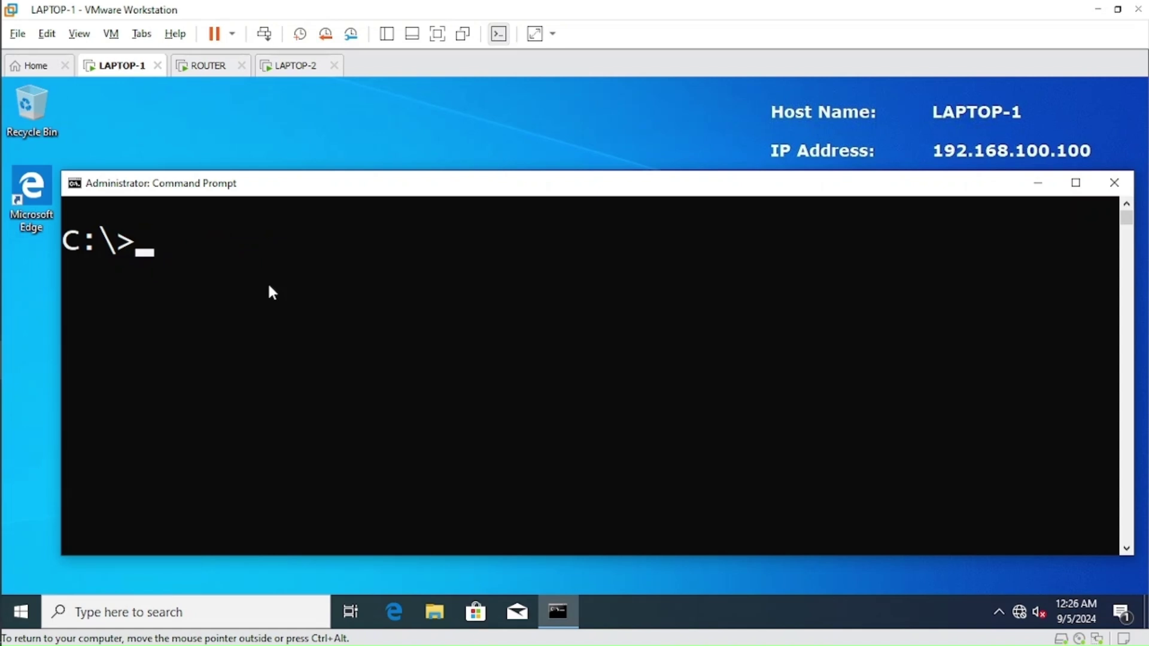
Ping the router's LAPTOP-1 side interface at 192.168.100.1 from the LAPTOP-1 command prompt and check the replies.
type("ping")
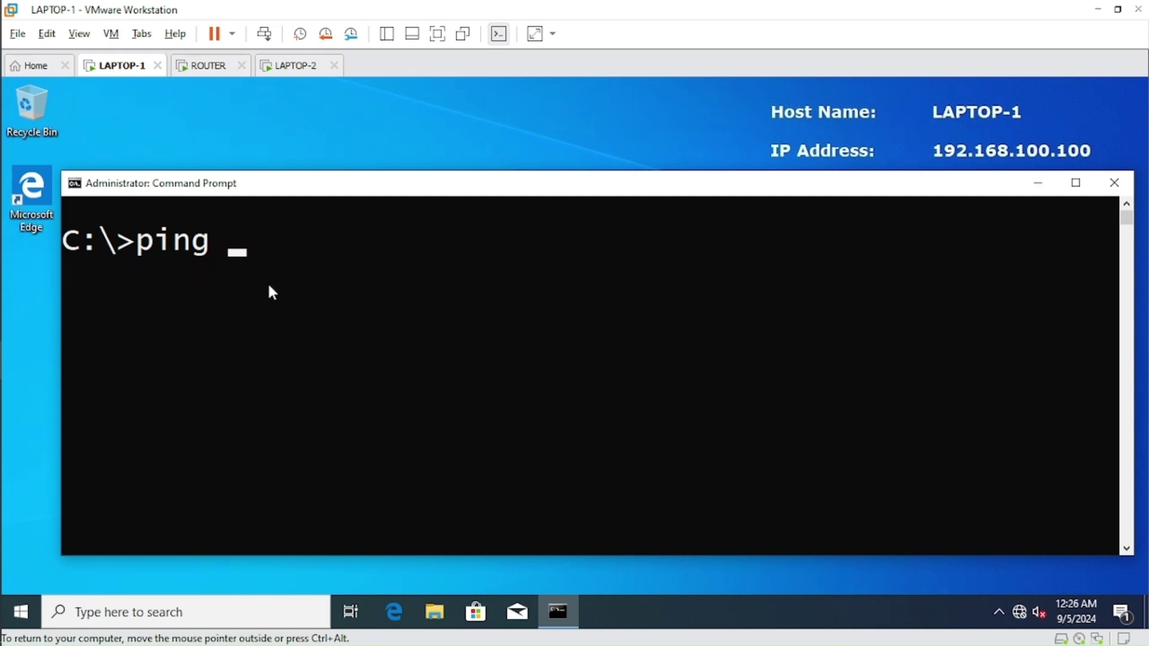
type(" 192")
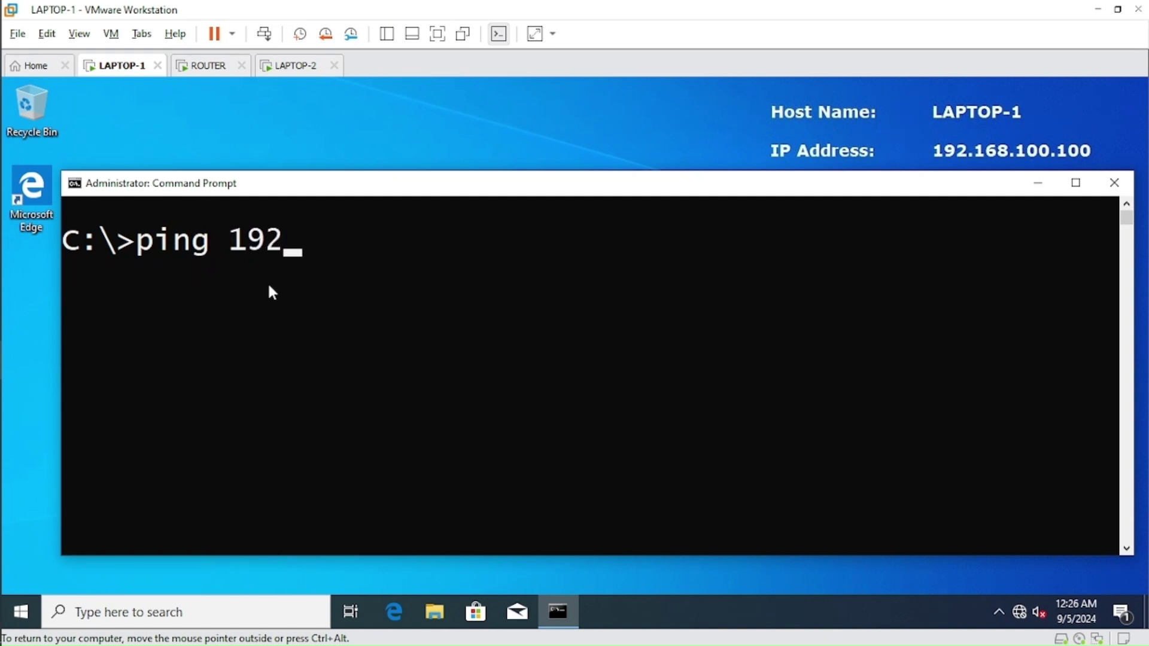
type(".169")
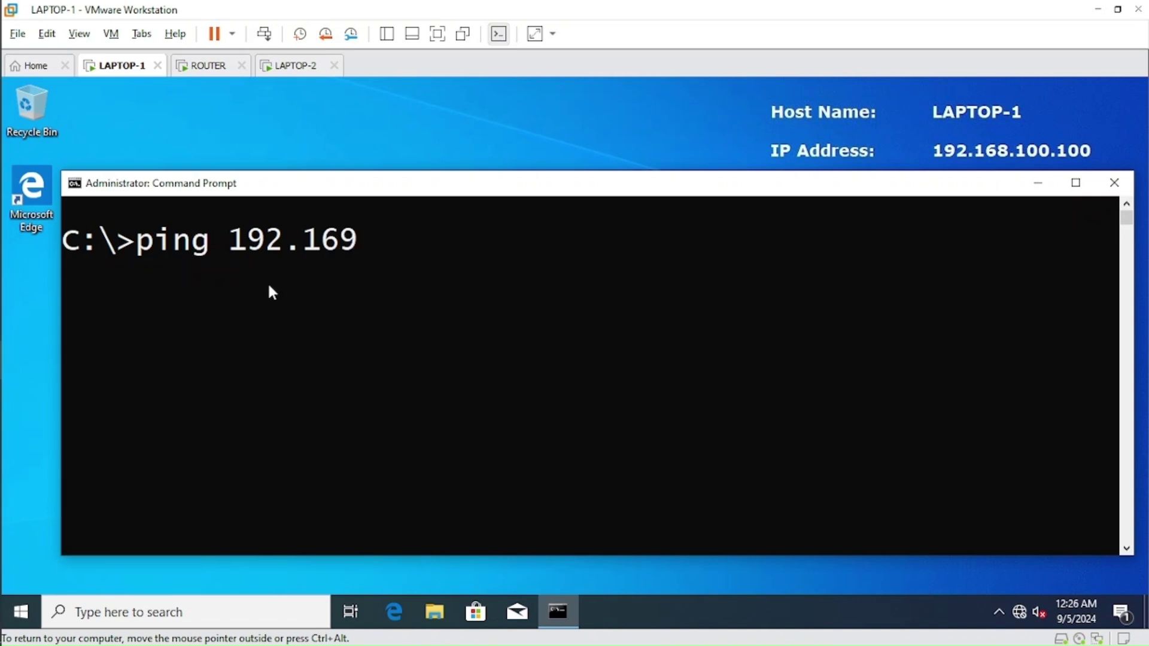
key("BackSpace")
type("8.100.1")
key("Return")
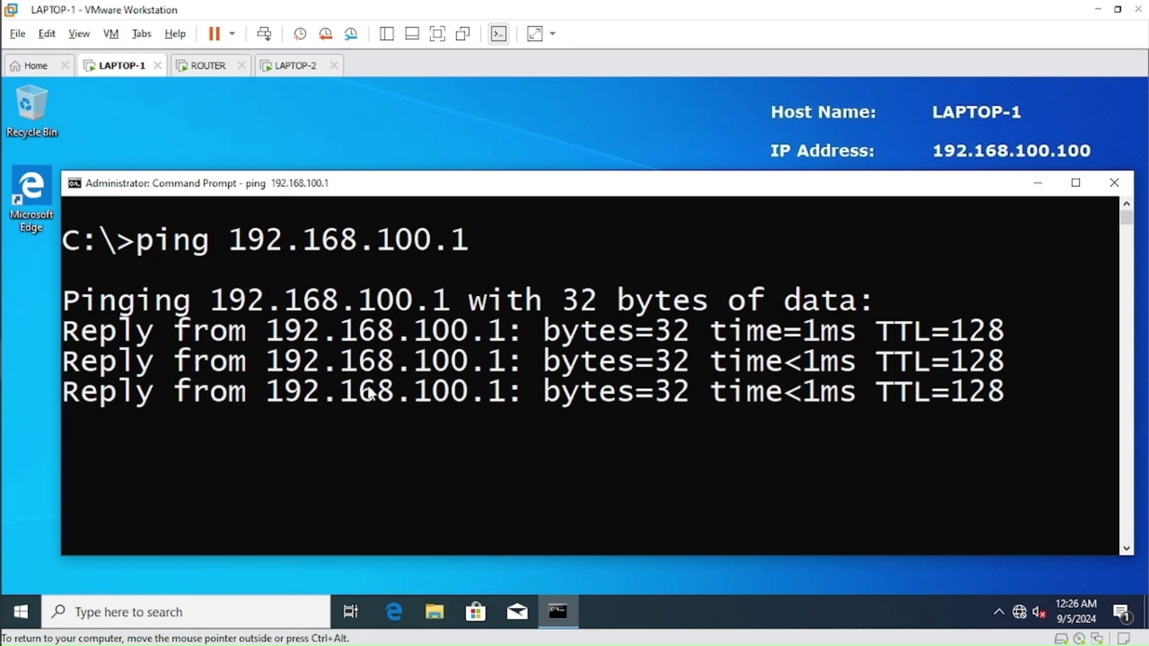
scroll(369, 390, "down", 1)
scroll(369, 390, "up", 1)
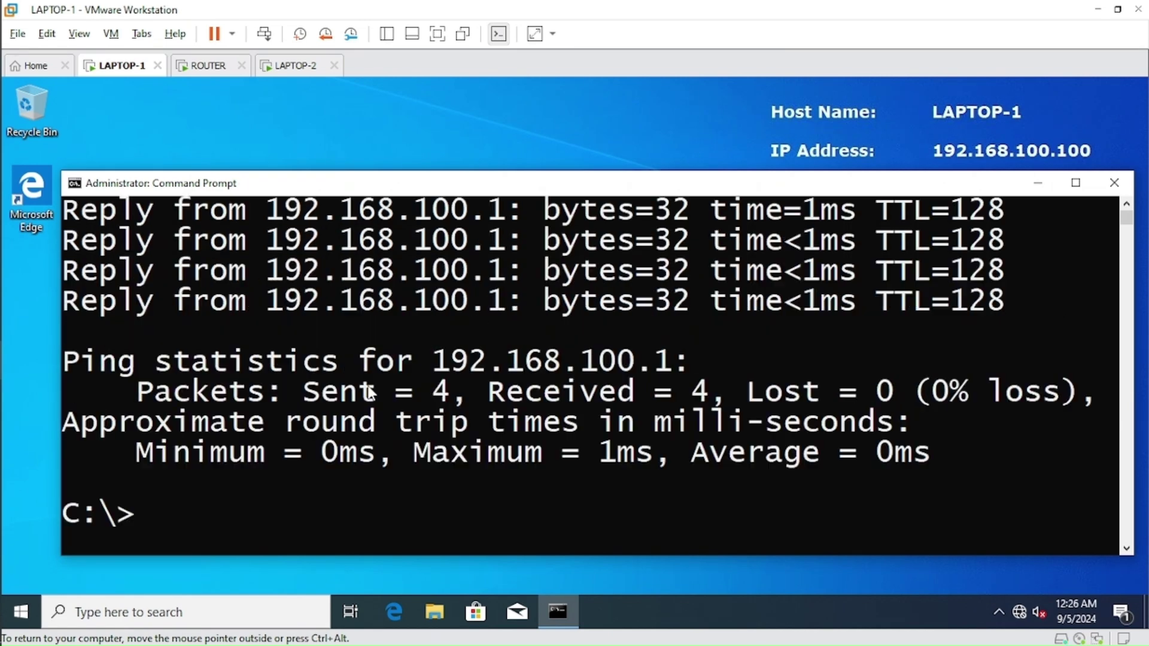
scroll(369, 390, "down", 2)
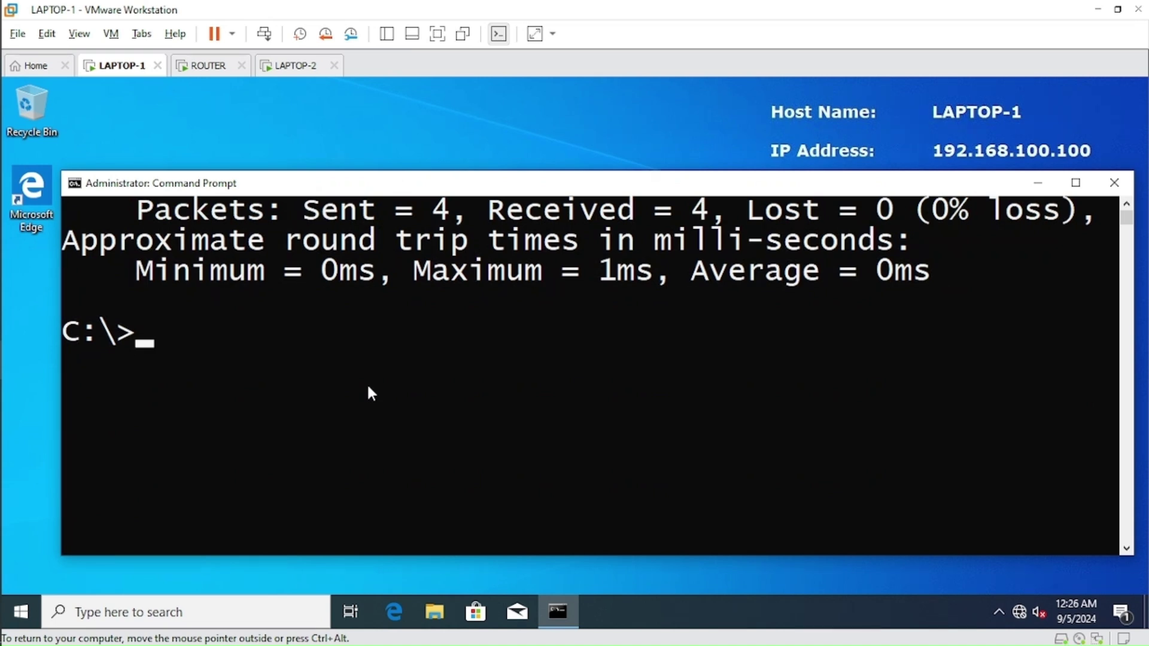
Ping the router's LAPTOP-2 side interface at 172.16.0.1 from the LAPTOP-1 command prompt and check the replies.
type("ping ")
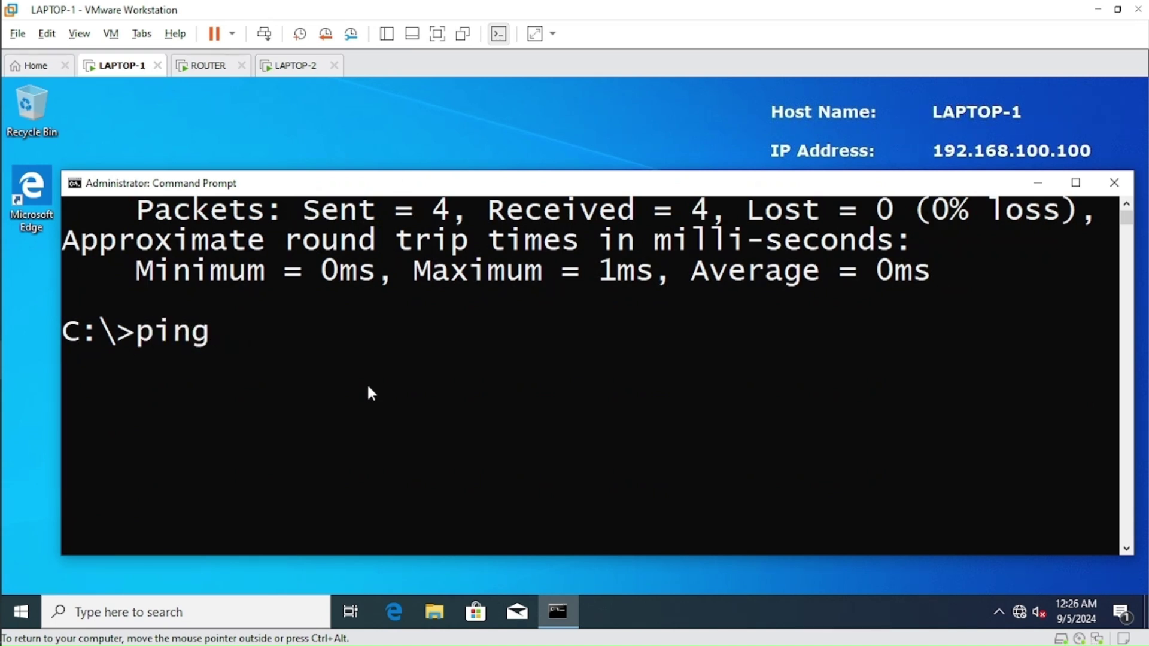
type("172")
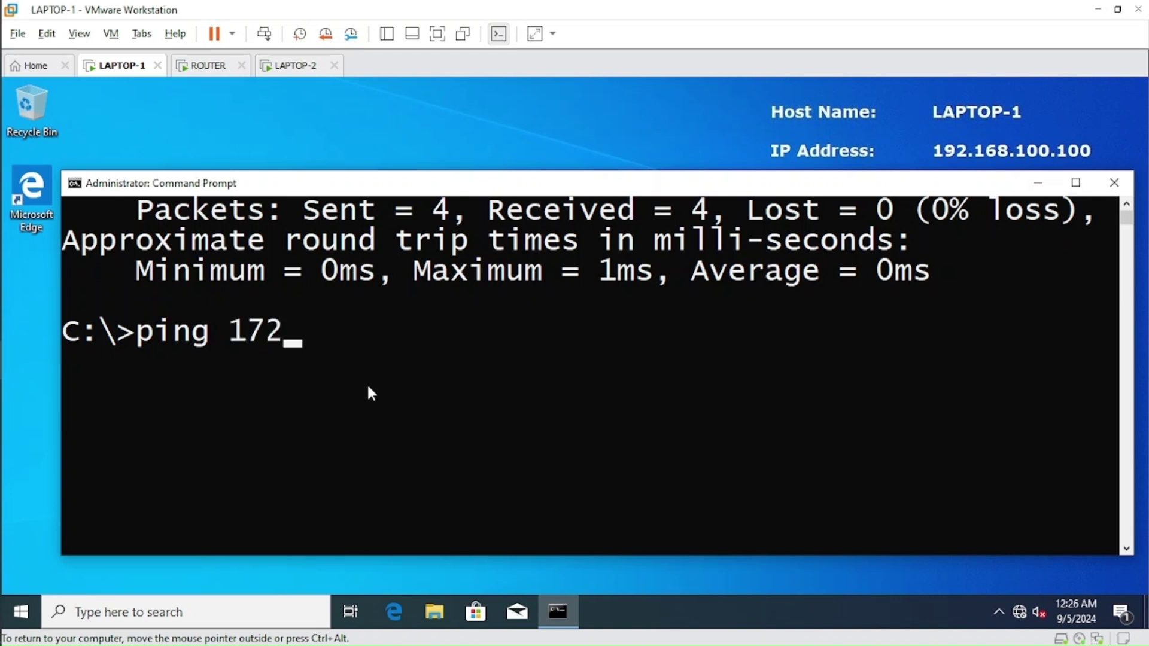
type(".16.0.1")
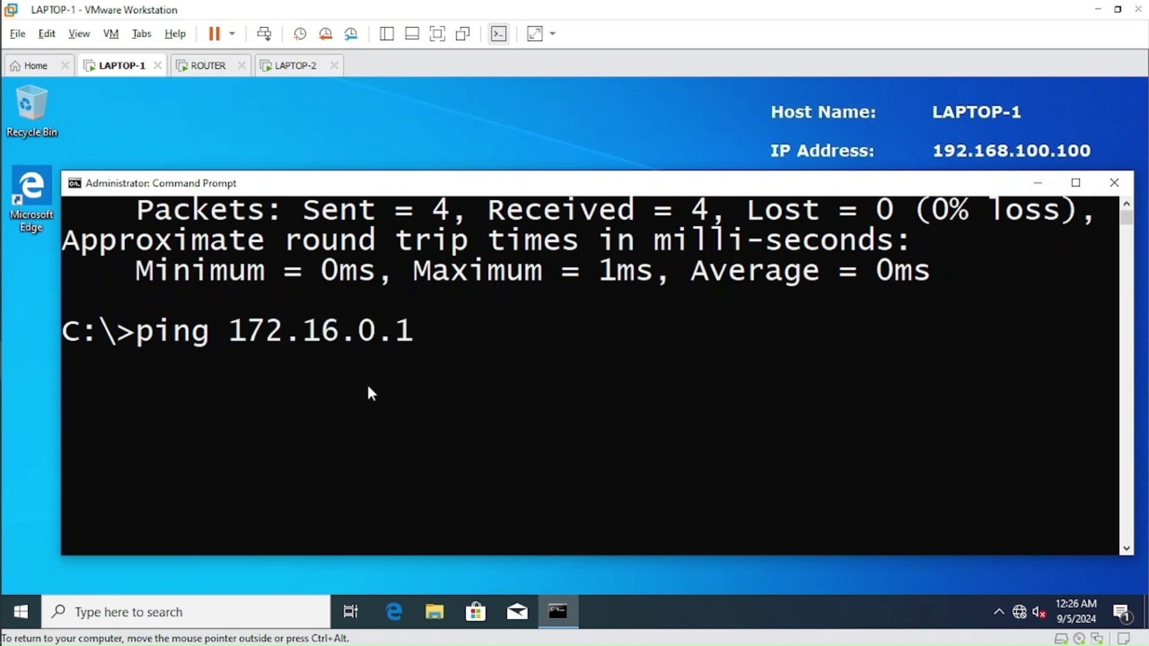
key("Return")
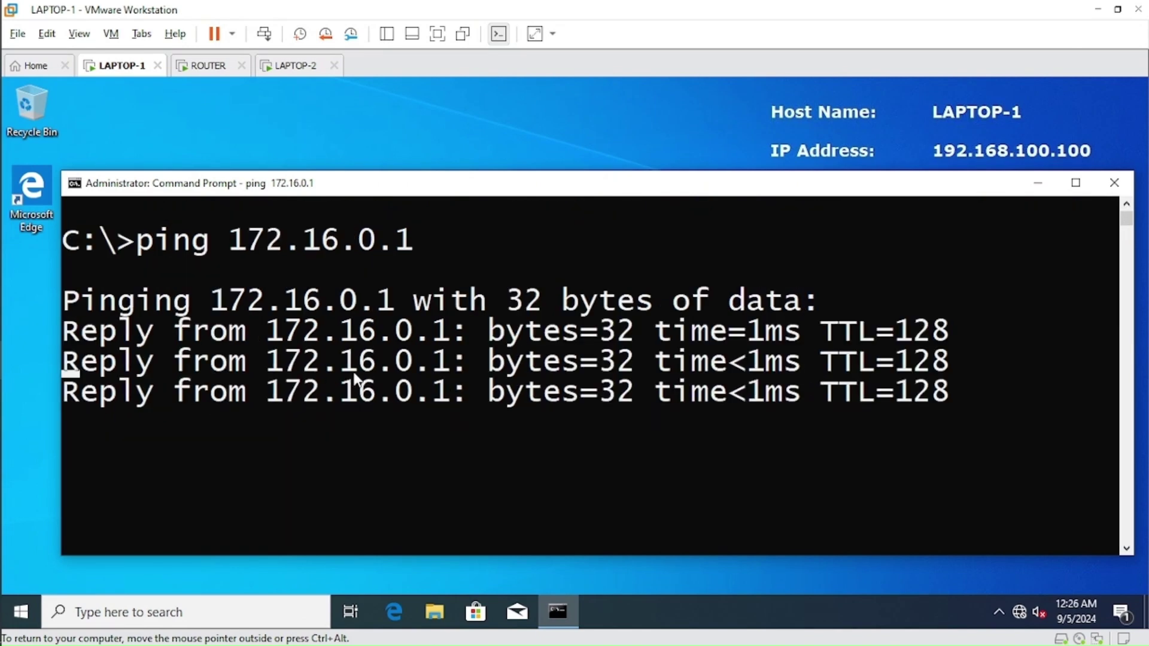
scroll(355, 379, "up", 1)
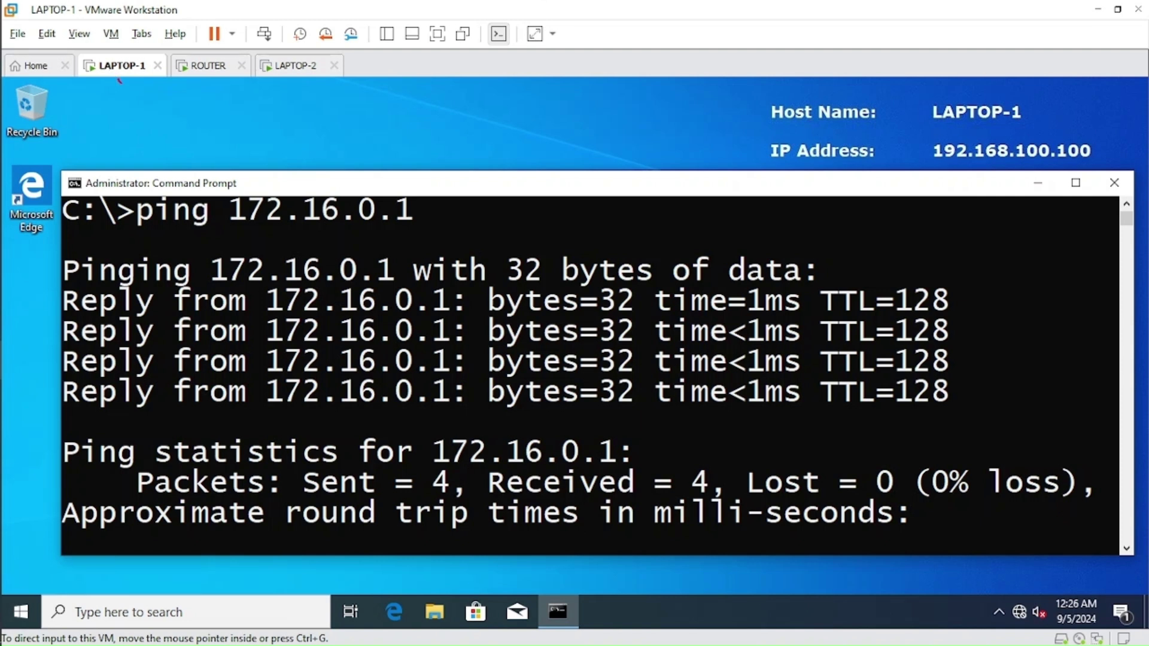
mouse_move(121, 83)
left_mouse_down()
mouse_move(159, 120)
mouse_move(206, 89)
left_mouse_up()
mouse_move(114, 76)
left_mouse_down()
mouse_move(144, 132)
mouse_move(260, 145)
mouse_move(291, 76)
left_mouse_up()
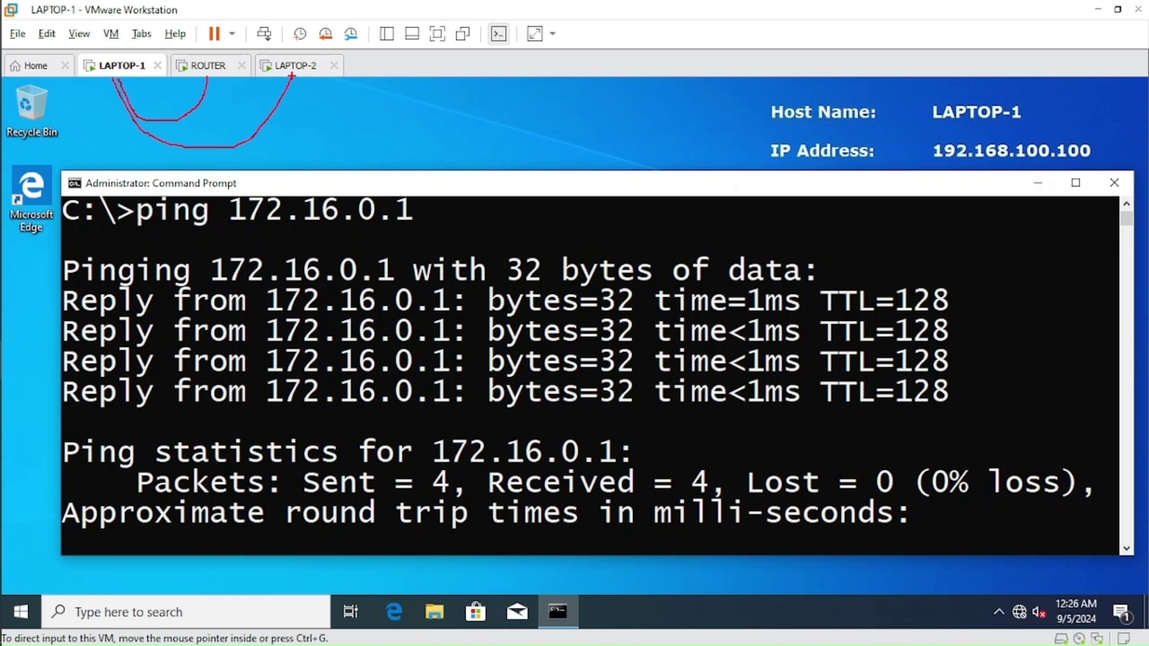
key("Escape")
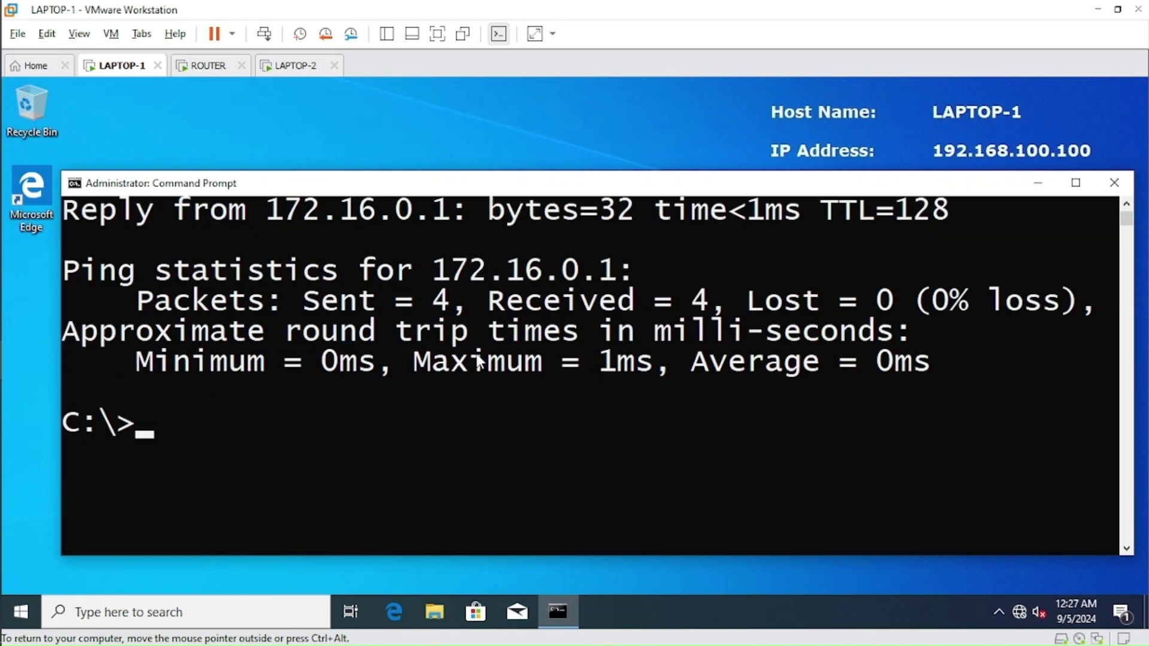
Ping LAPTOP-2 at 172.16.0.100 from the LAPTOP-1 command prompt and check the replies.
type("ping ")
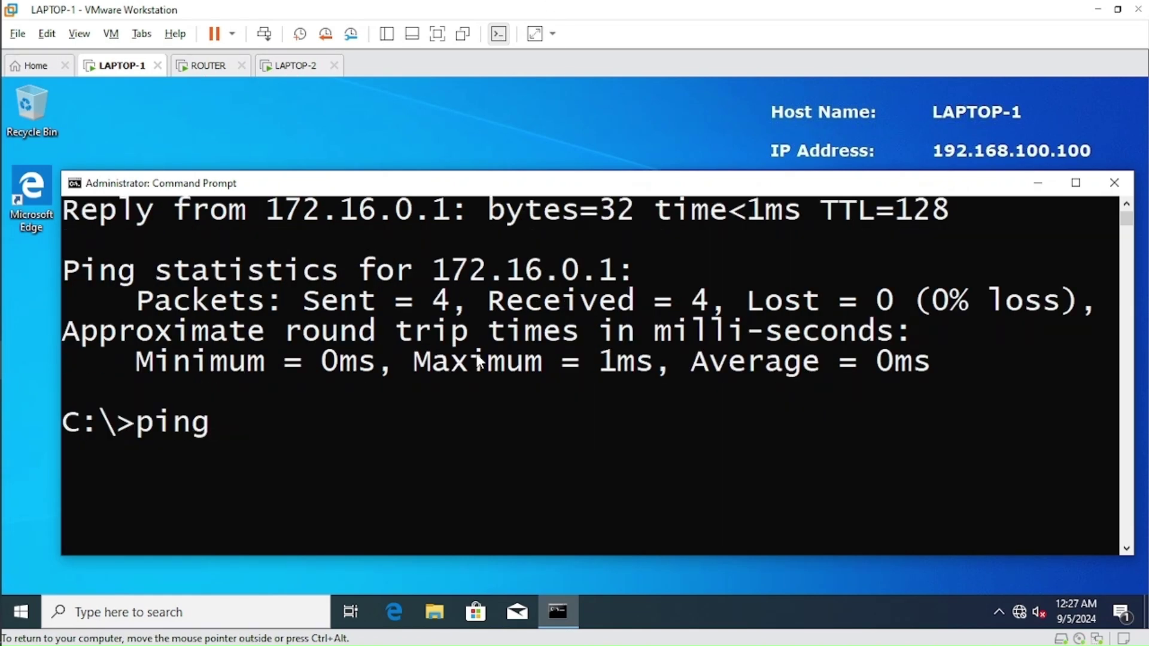
type("172.16.0.100")
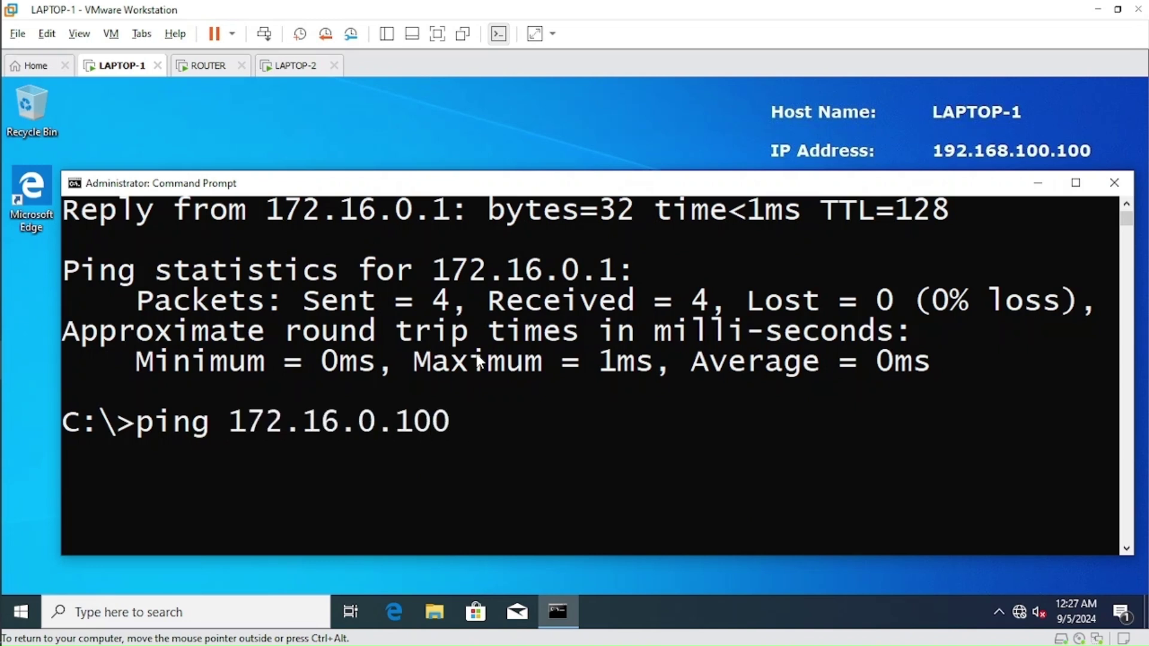
key("Return")
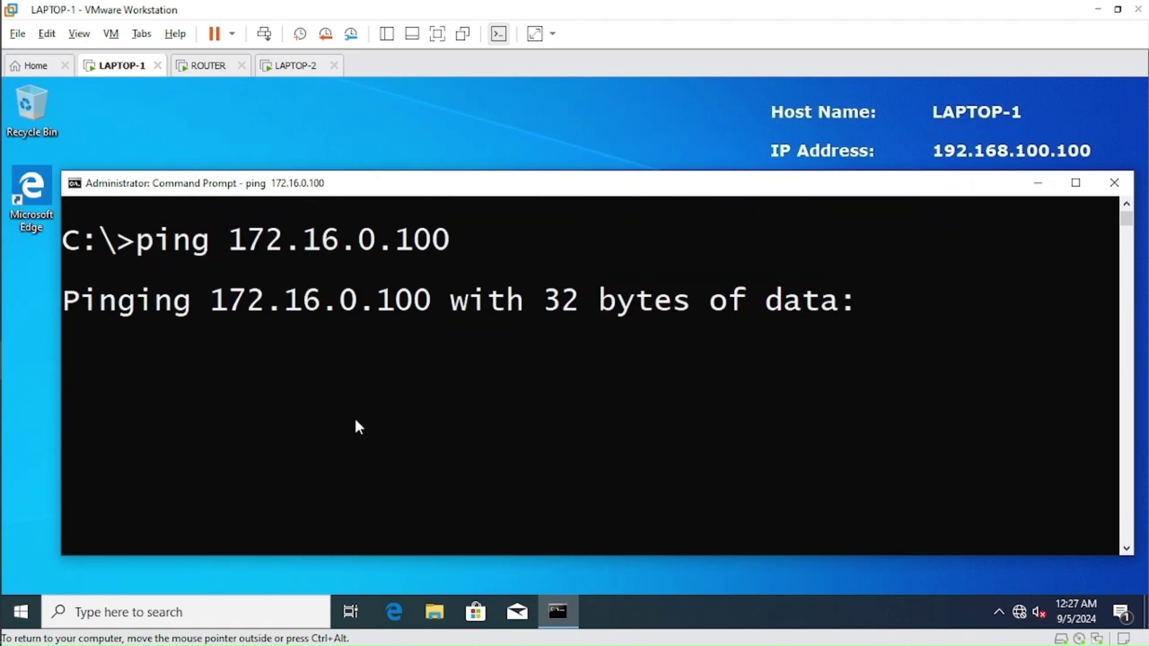
left_click(299, 67)
left_click(146, 74)
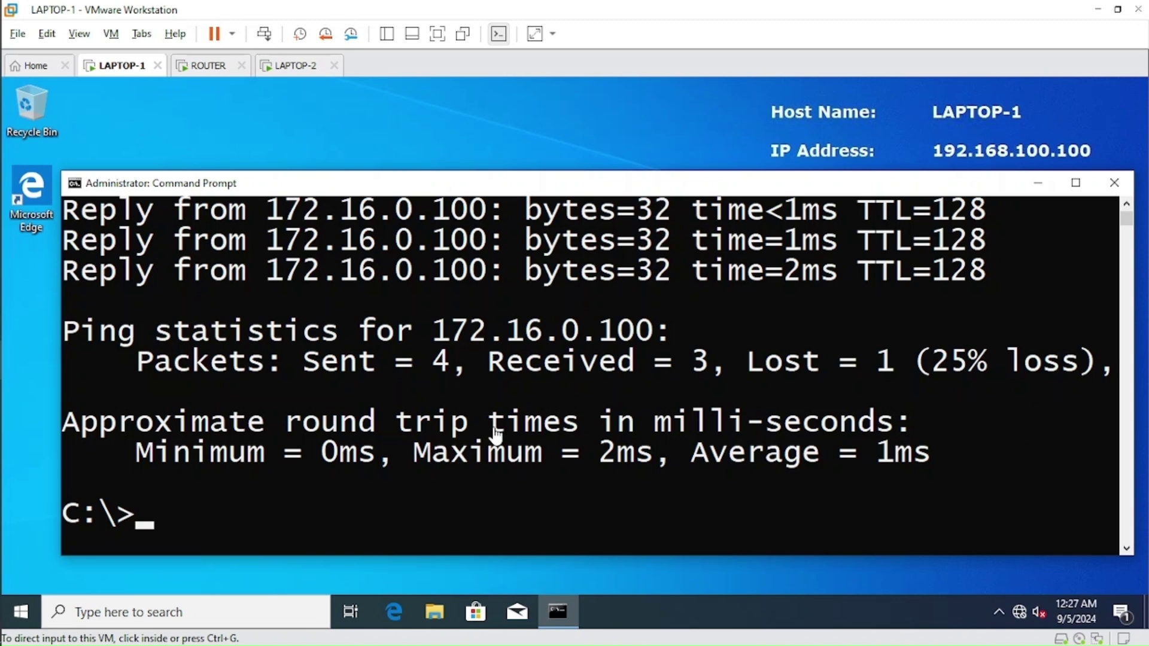
Repeat the ping from LAPTOP-1 to 172.16.0.100 and check for packet loss.
left_click(451, 497)
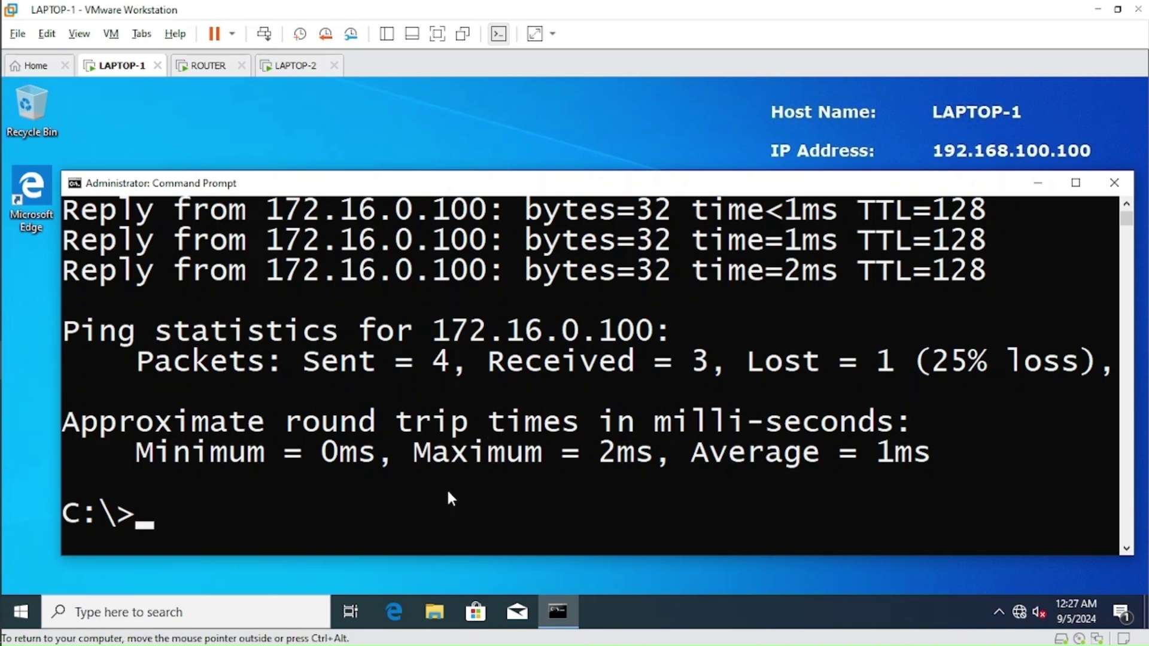
key("Up")
key("Return")
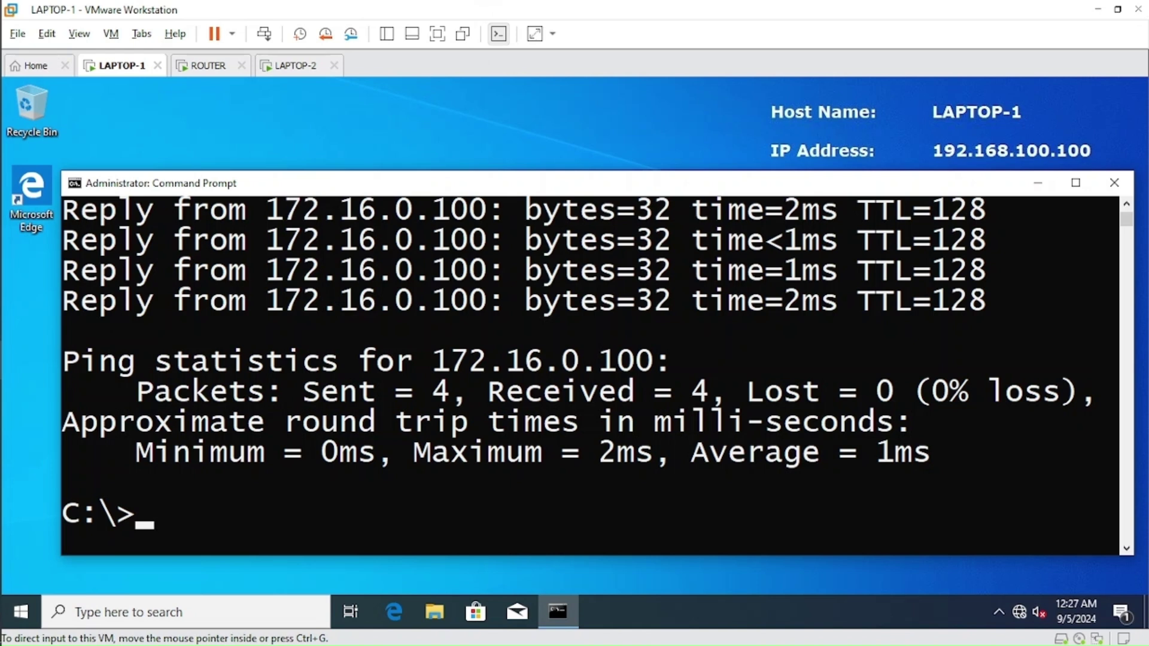
left_click_drag(118, 77, 176, 111)
left_click_drag(199, 78, 200, 82)
mouse_move(103, 78)
left_mouse_down()
mouse_move(103, 128)
mouse_move(229, 133)
mouse_move(291, 133)
mouse_move(293, 79)
left_mouse_up()
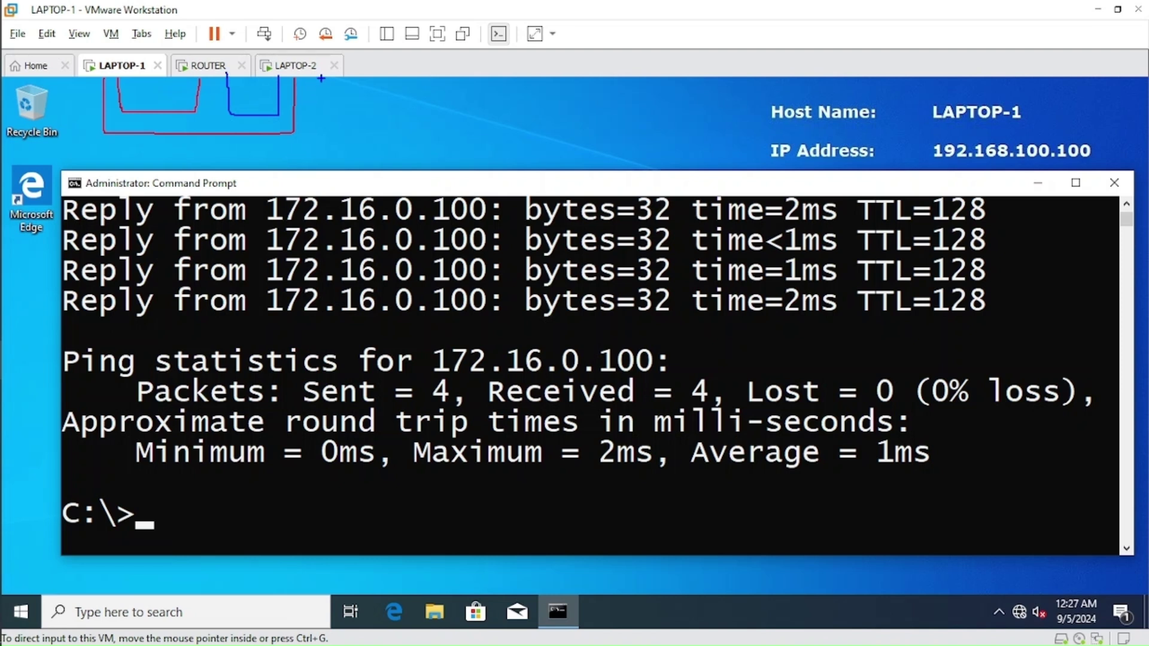
mouse_move(321, 145)
left_mouse_down()
mouse_move(139, 152)
mouse_move(84, 98)
left_mouse_up()
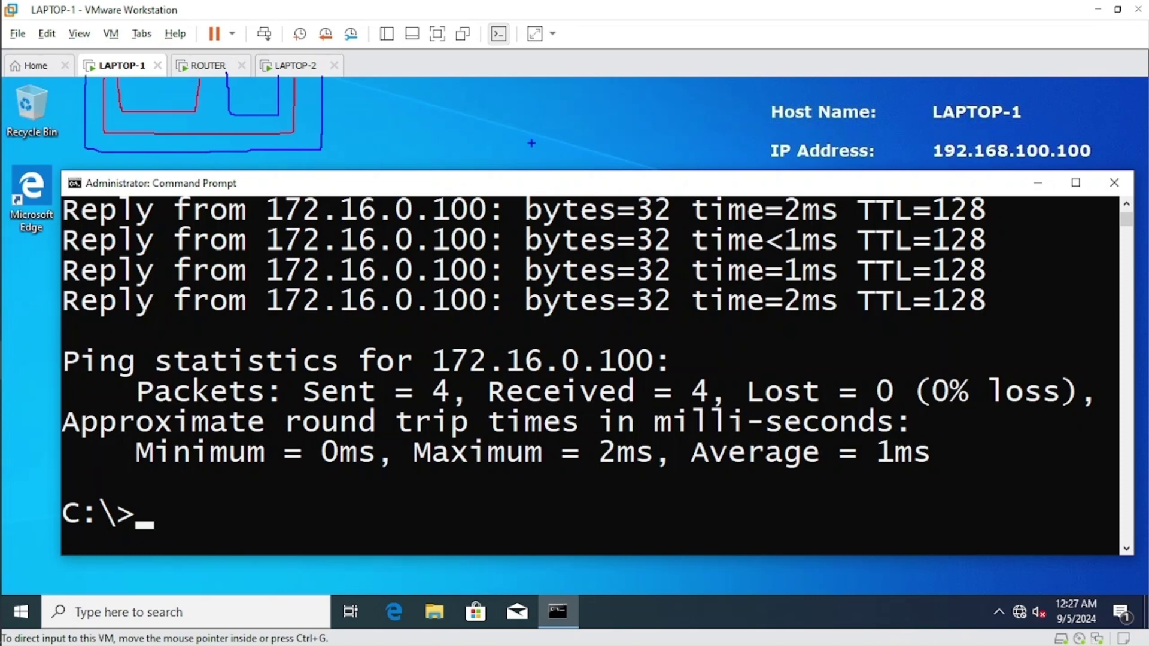
Switch to the LAPTOP-2 virtual machine and ping its gateway at 172.16.0.1 from the command prompt.
left_click(294, 65)
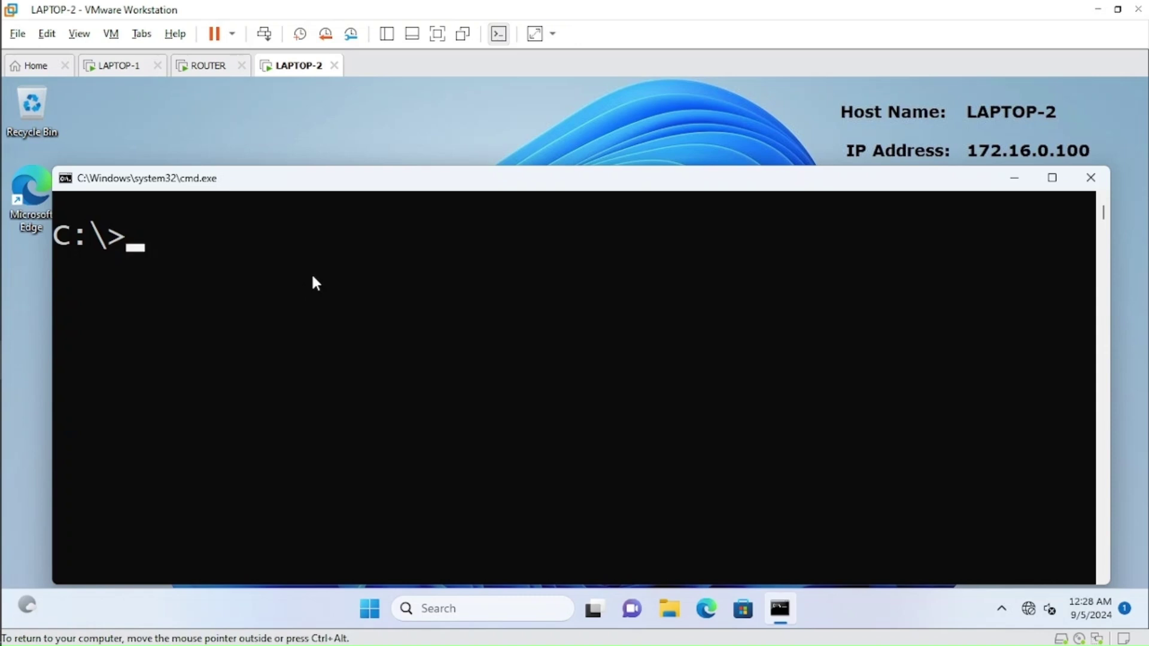
type("ping ")
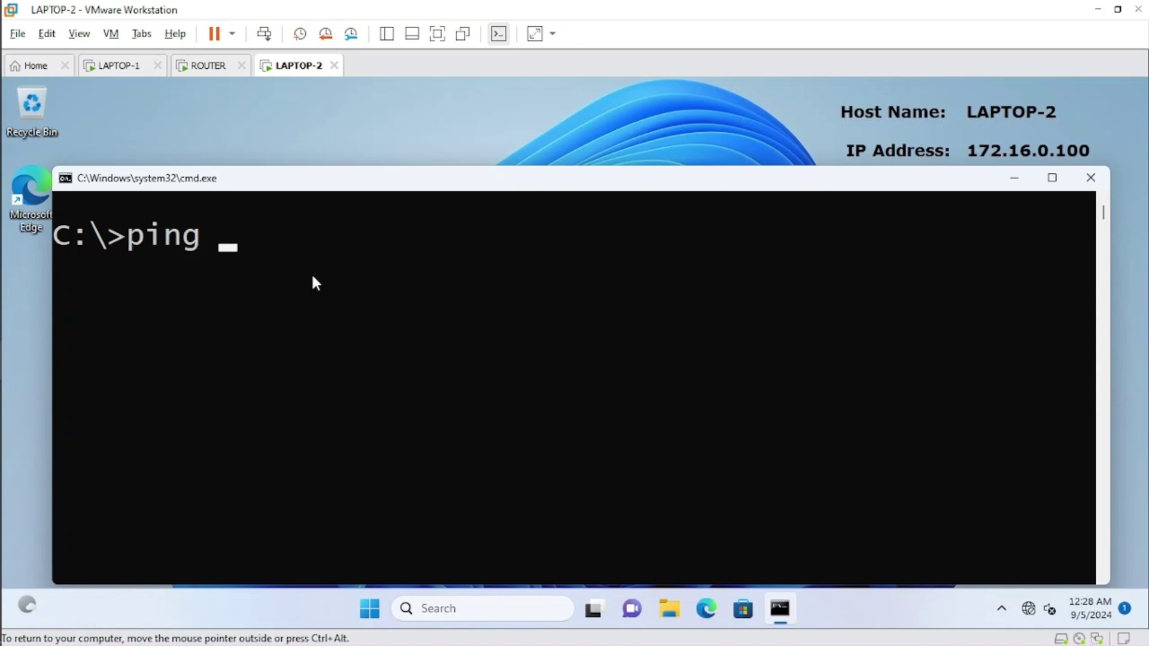
type("172.")
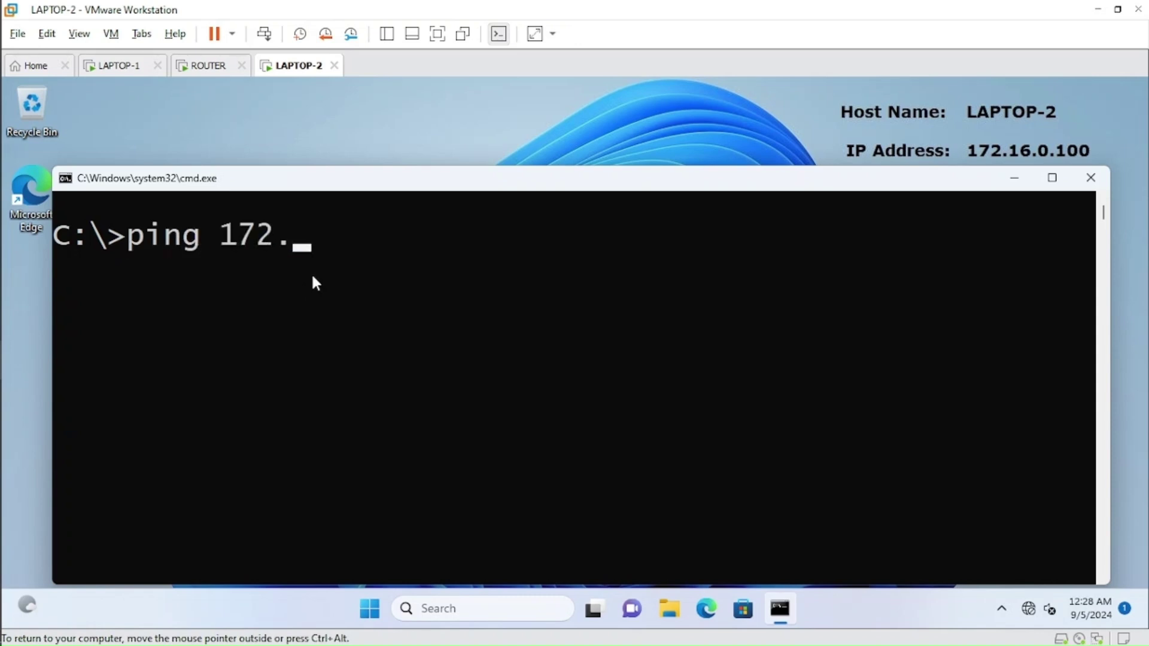
type("16.0.")
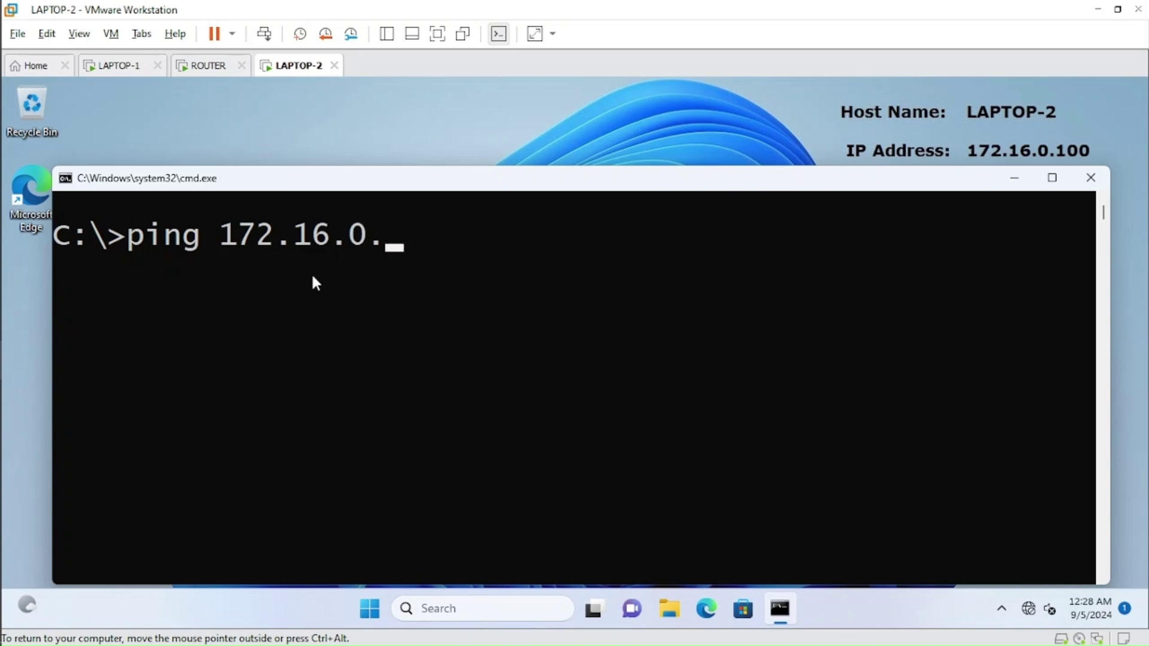
type("1")
key("Return")
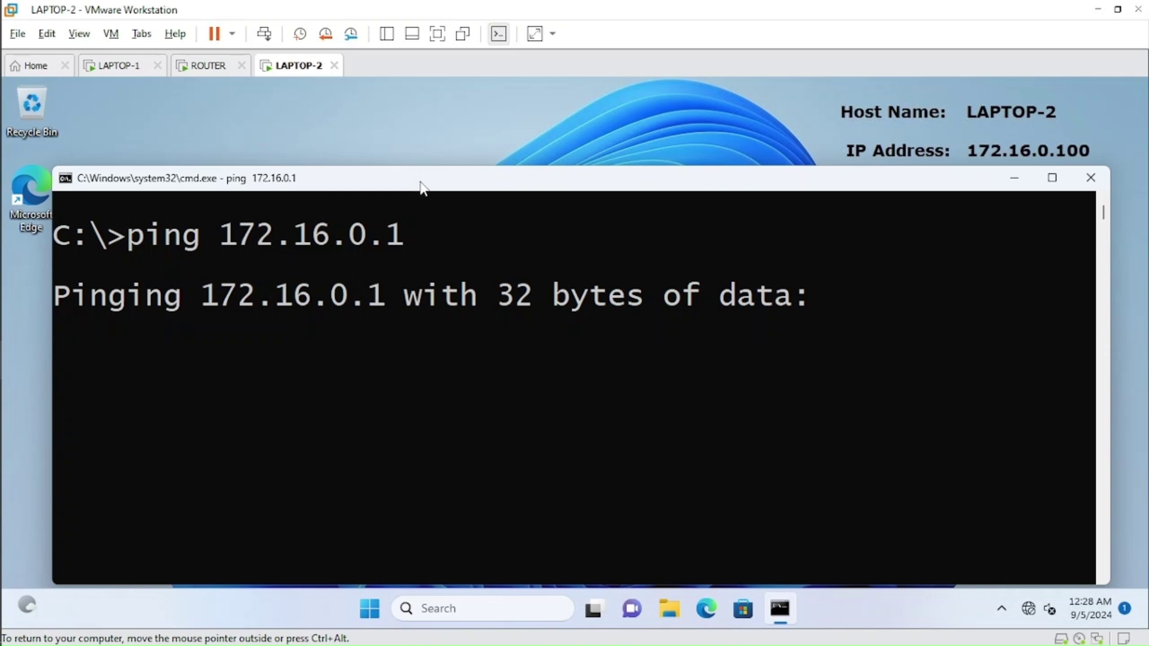
left_click_drag(420, 187, 430, 135)
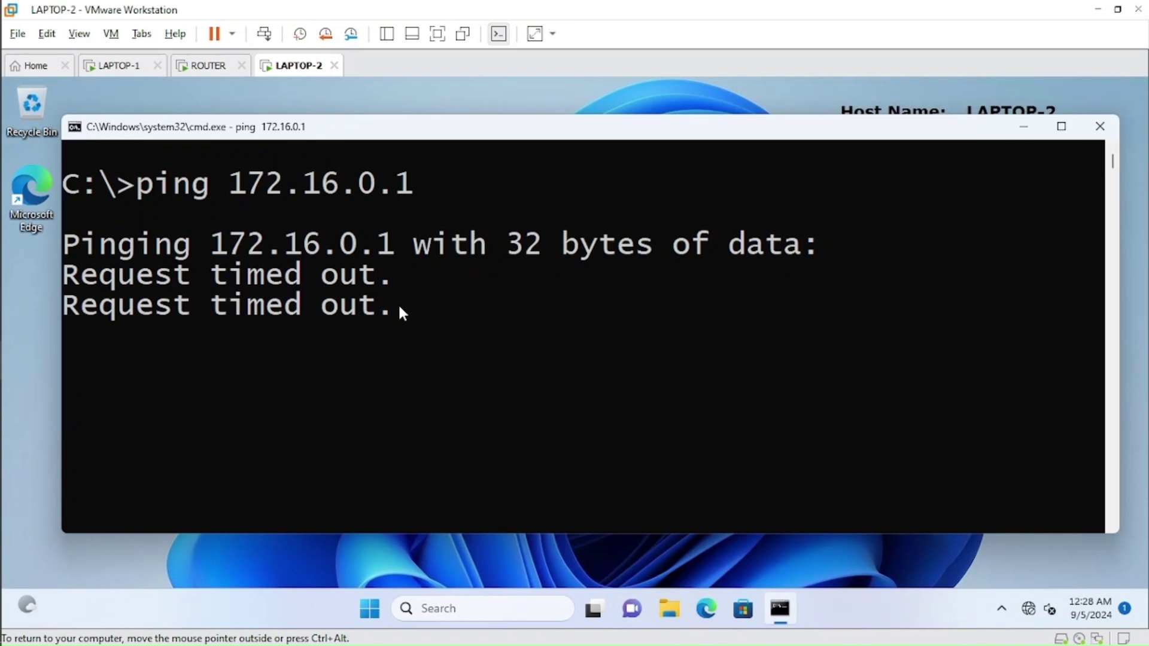
Switch to the ROUTER virtual machine and check the IP addresses of its LAPTOP--1 and LAPTOP--2 interfaces.
left_click(207, 66)
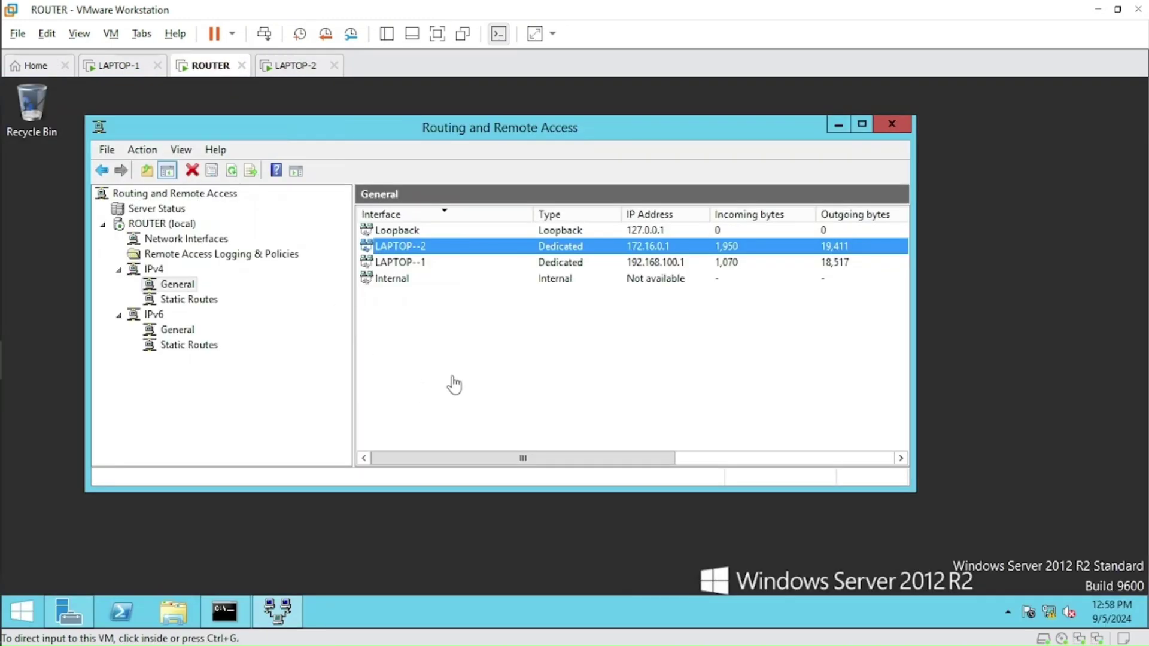
left_click(425, 263)
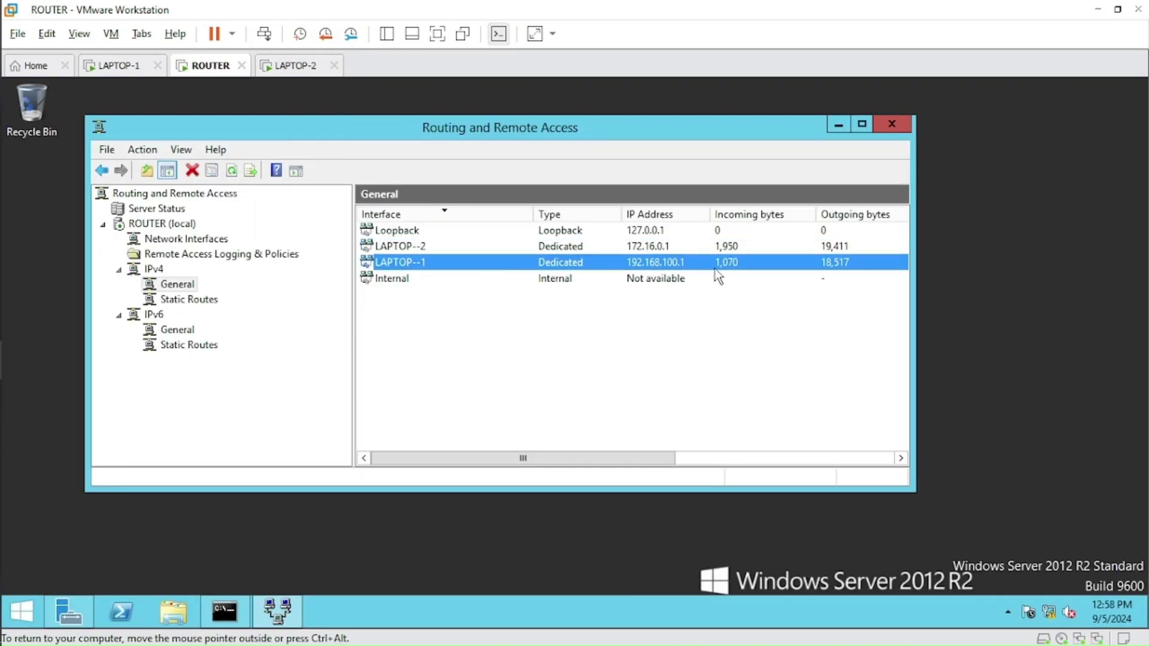
left_click(576, 250)
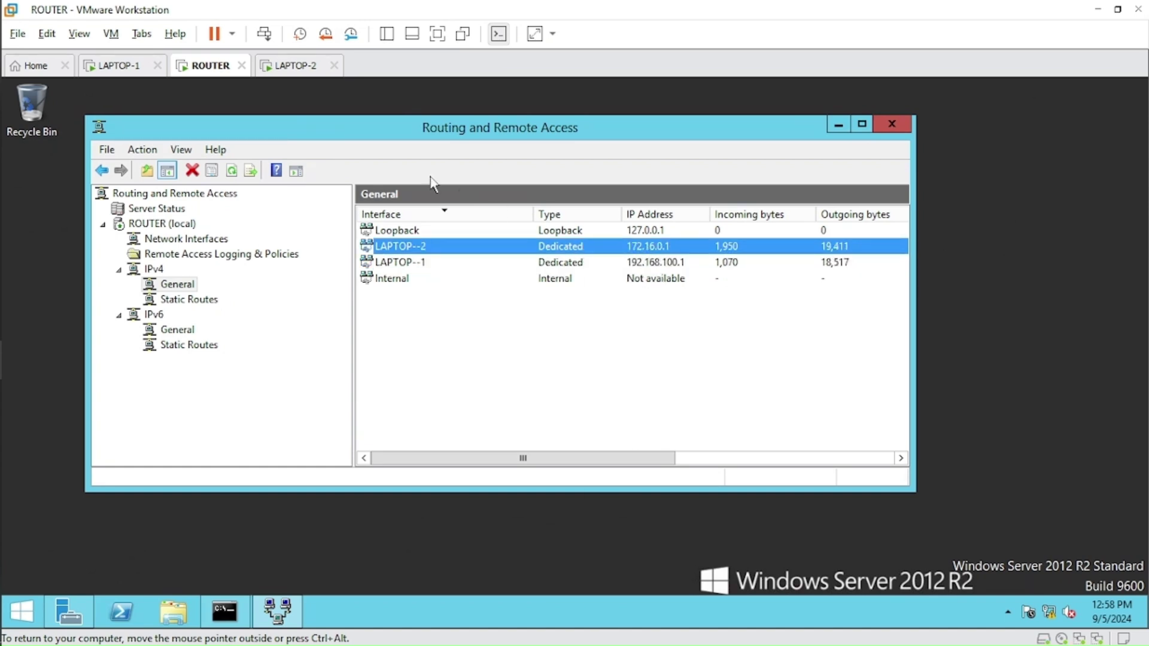
Return to the LAPTOP-2 virtual machine, repeat the ping to 172.16.0.1 and interrupt it before it completes.
left_click(296, 65)
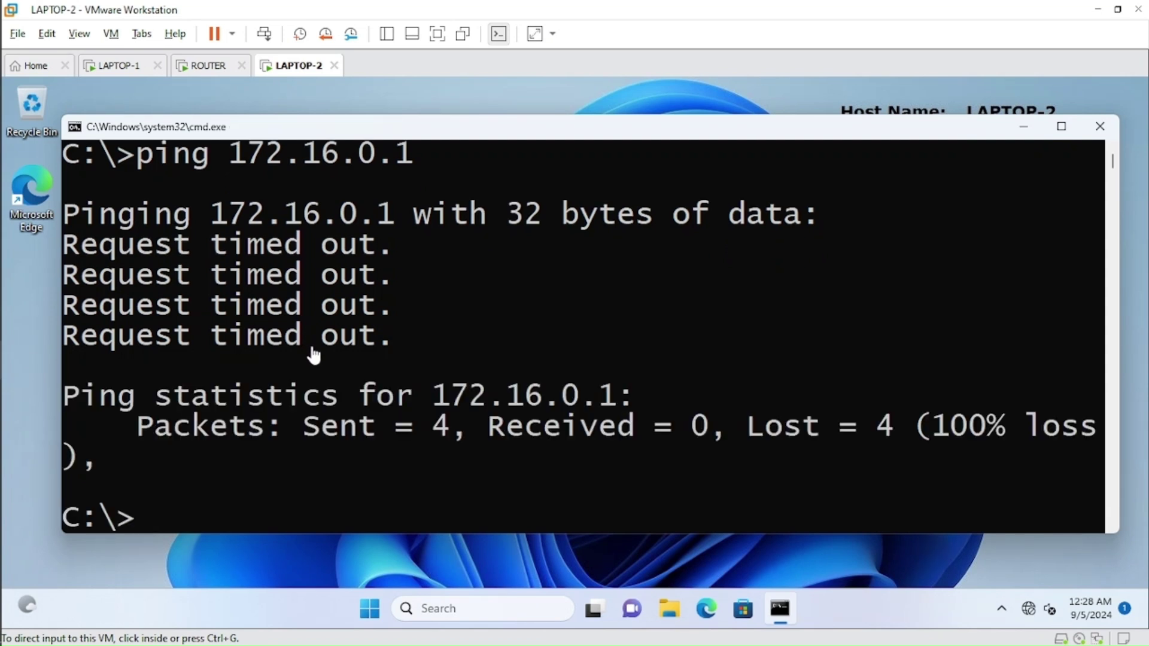
left_click(331, 401)
key("Up")
key("Return")
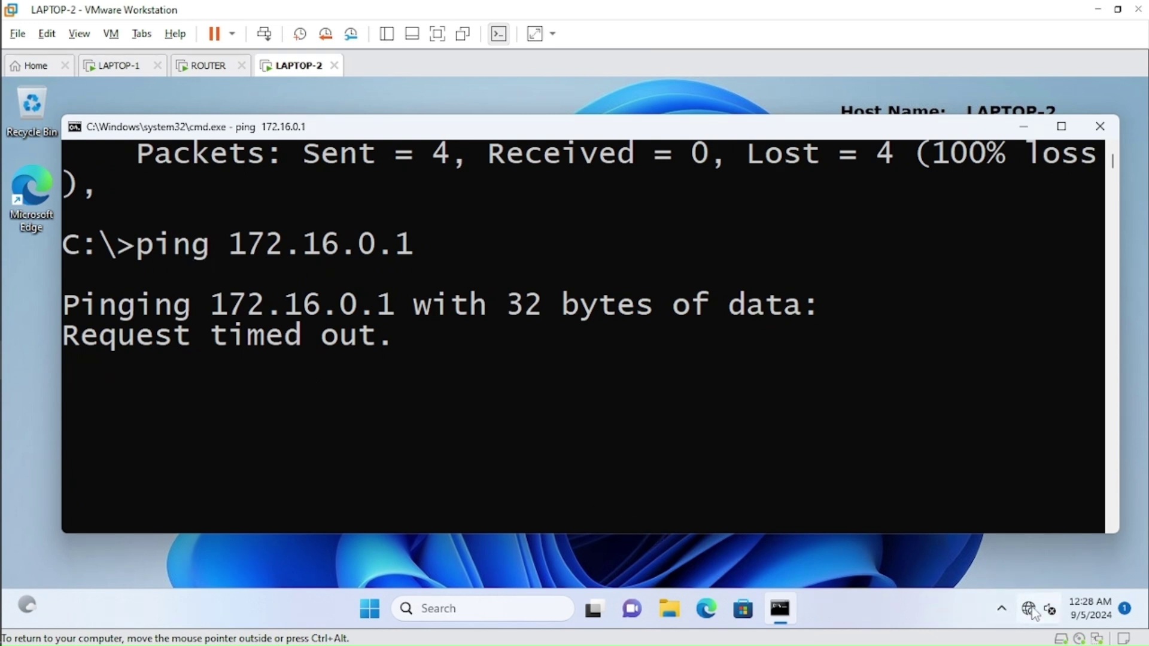
left_click(329, 425)
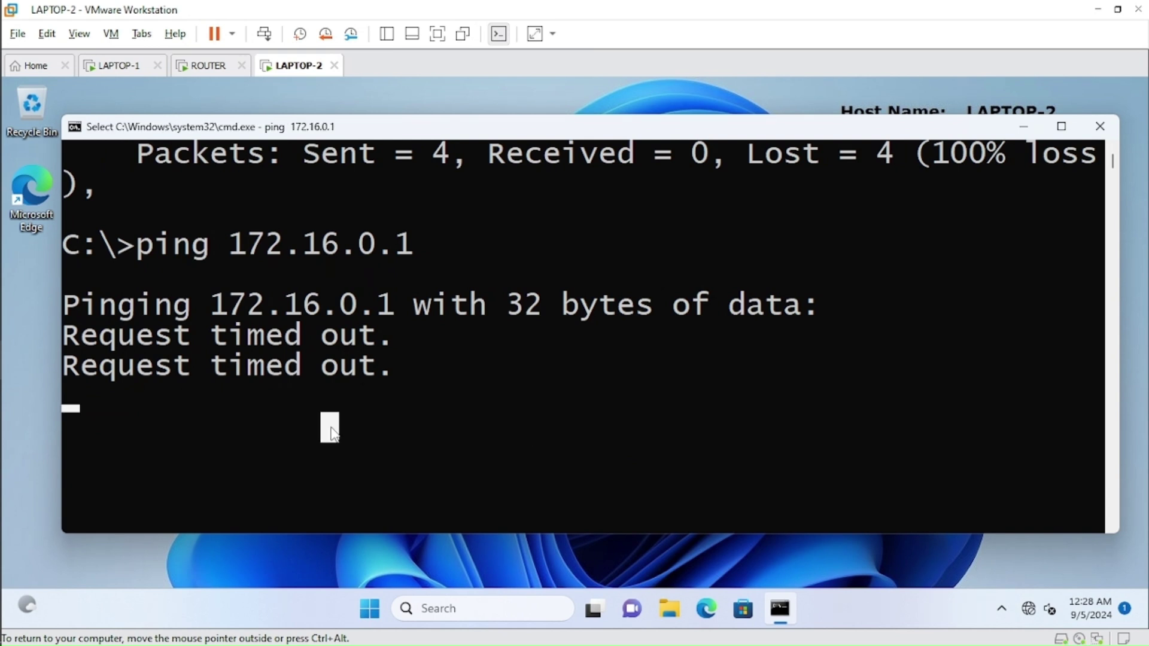
right_click(329, 425)
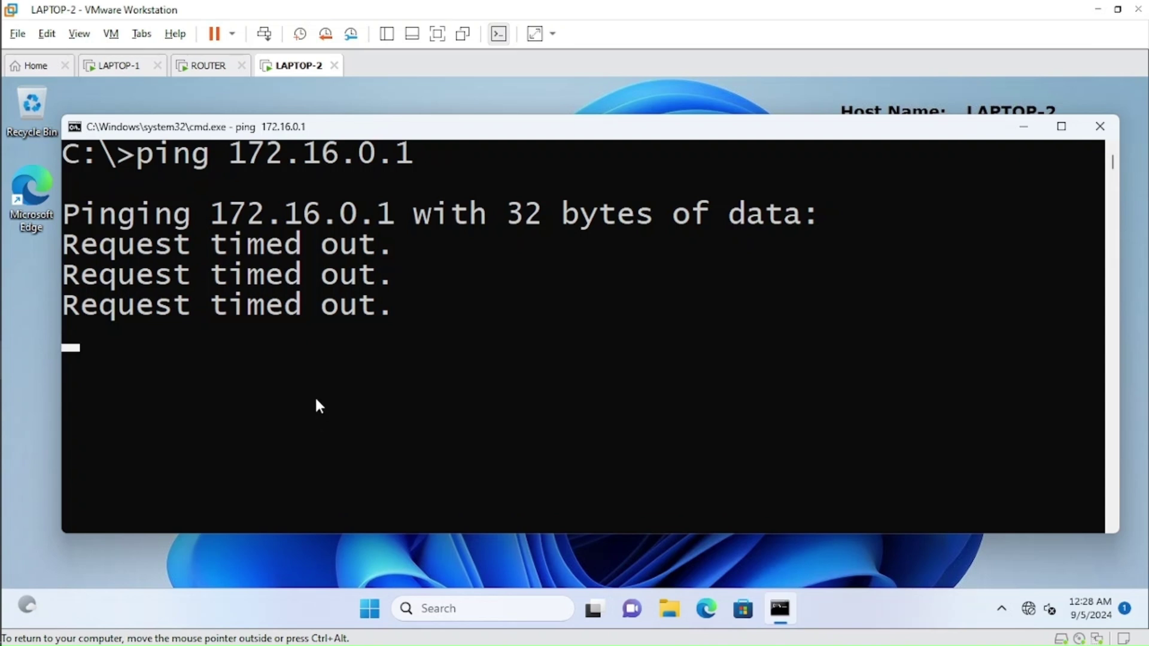
key("ctrl+c")
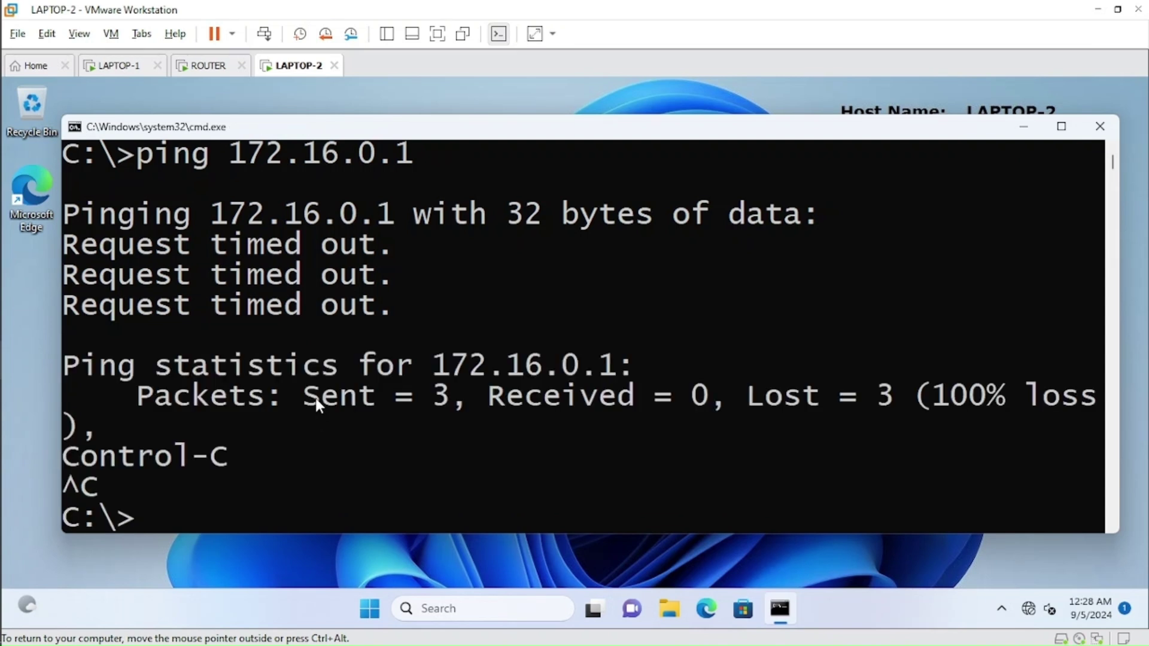
Open Network Connections with ncpa.cpl and review the LAPTOP--2 adapter's IPv4 address, subnet mask and default gateway.
type("ncpa.cpl")
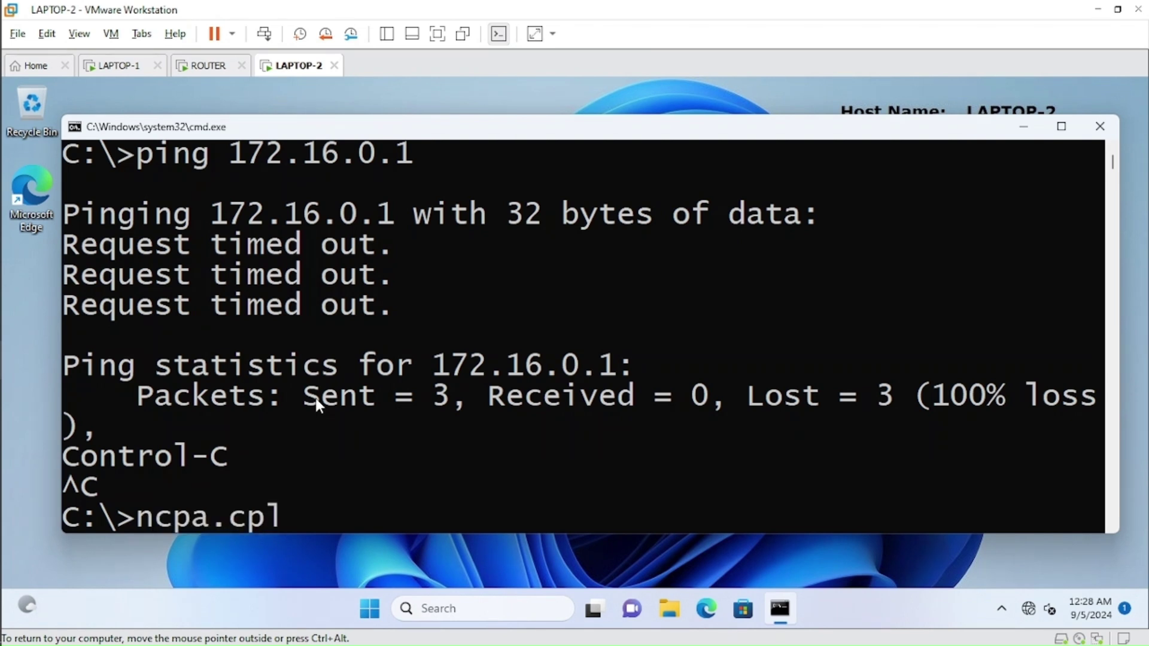
key("Return")
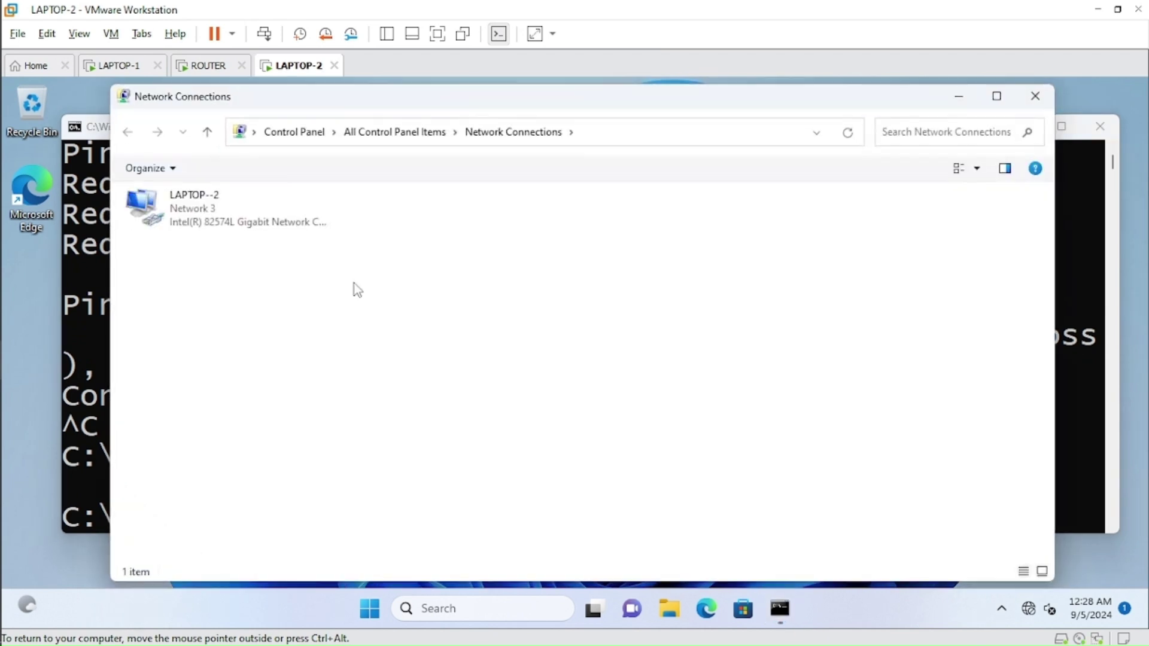
left_click(228, 225)
right_click(178, 203)
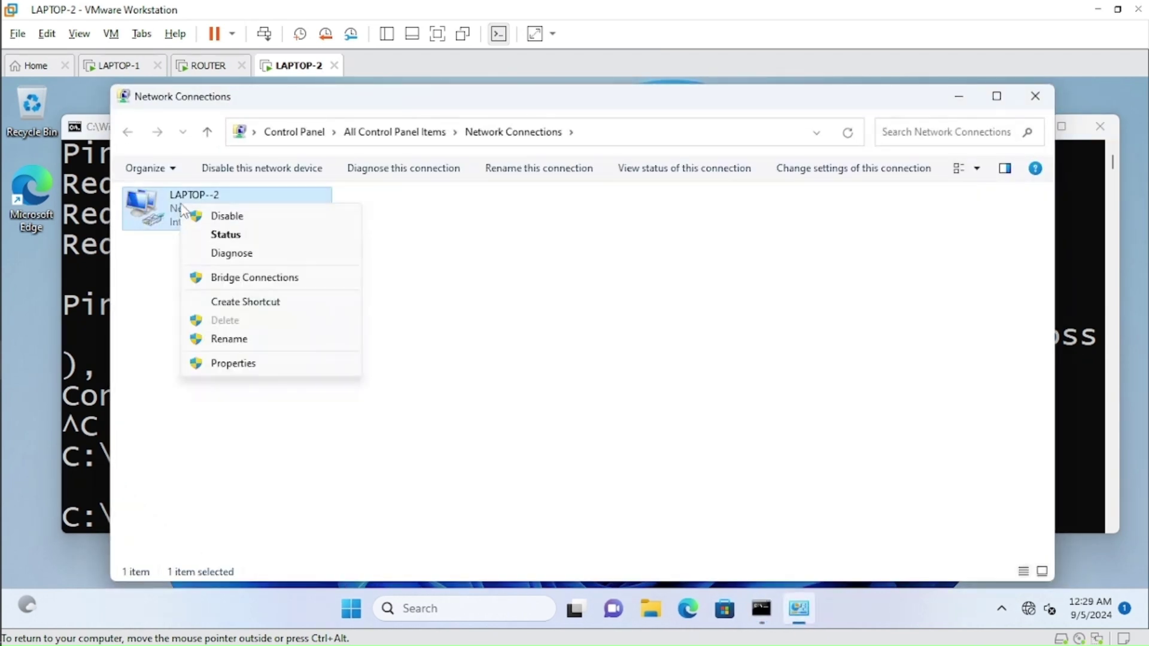
left_click(260, 362)
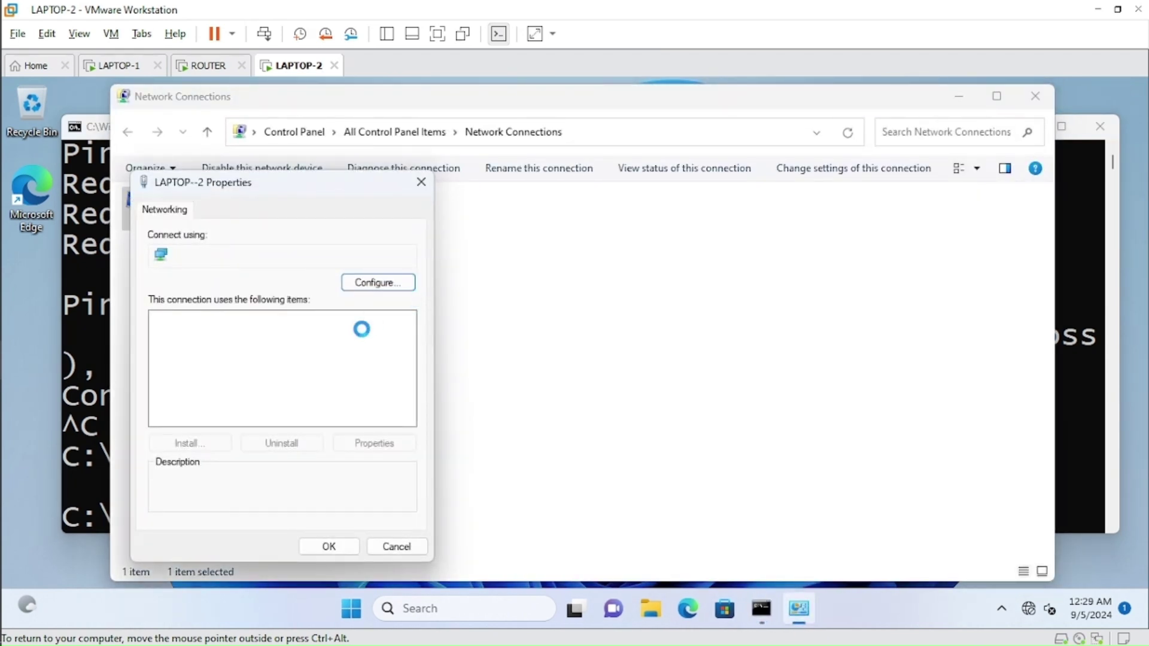
left_click(302, 363)
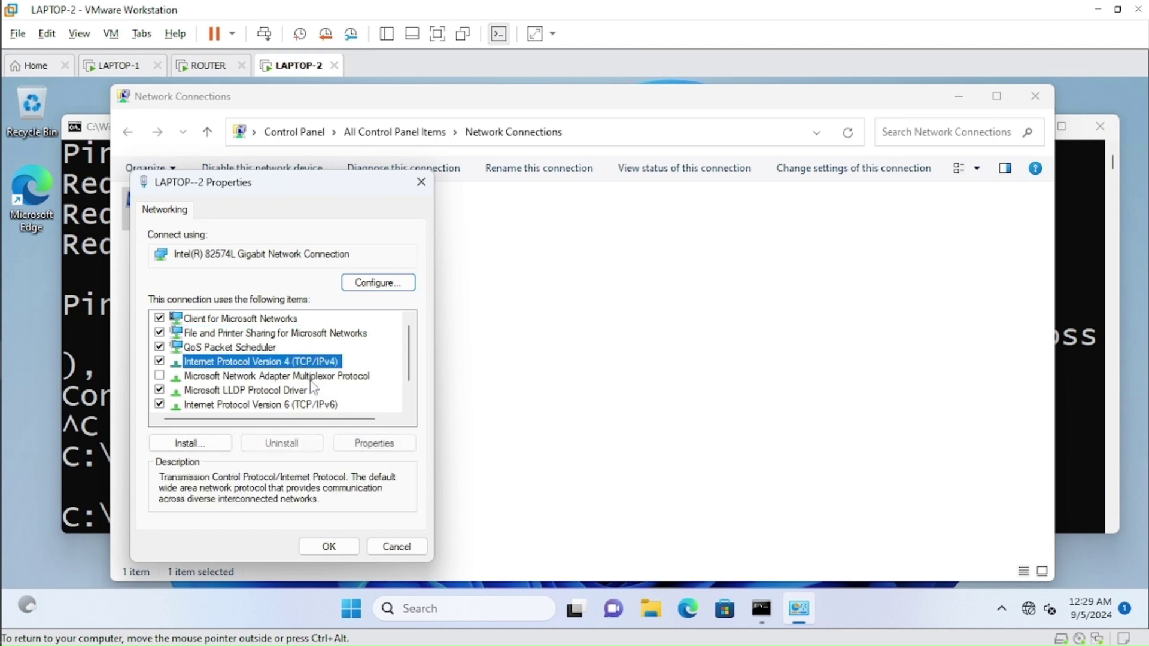
left_click(374, 443)
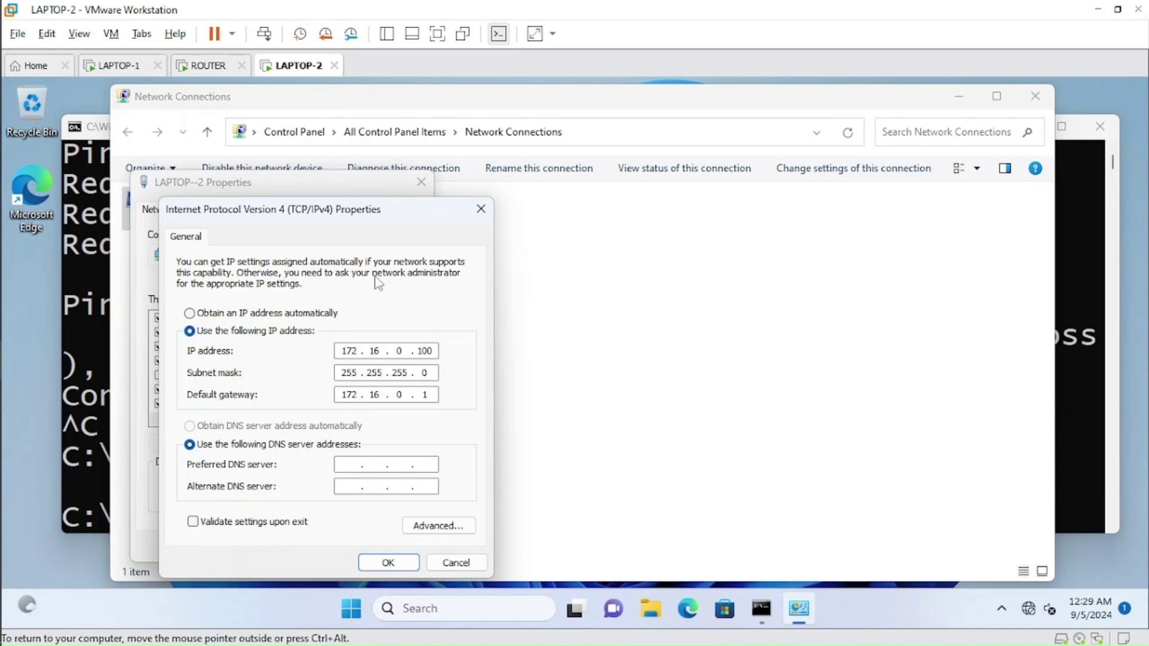
left_click_drag(382, 213, 579, 183)
left_click(584, 535)
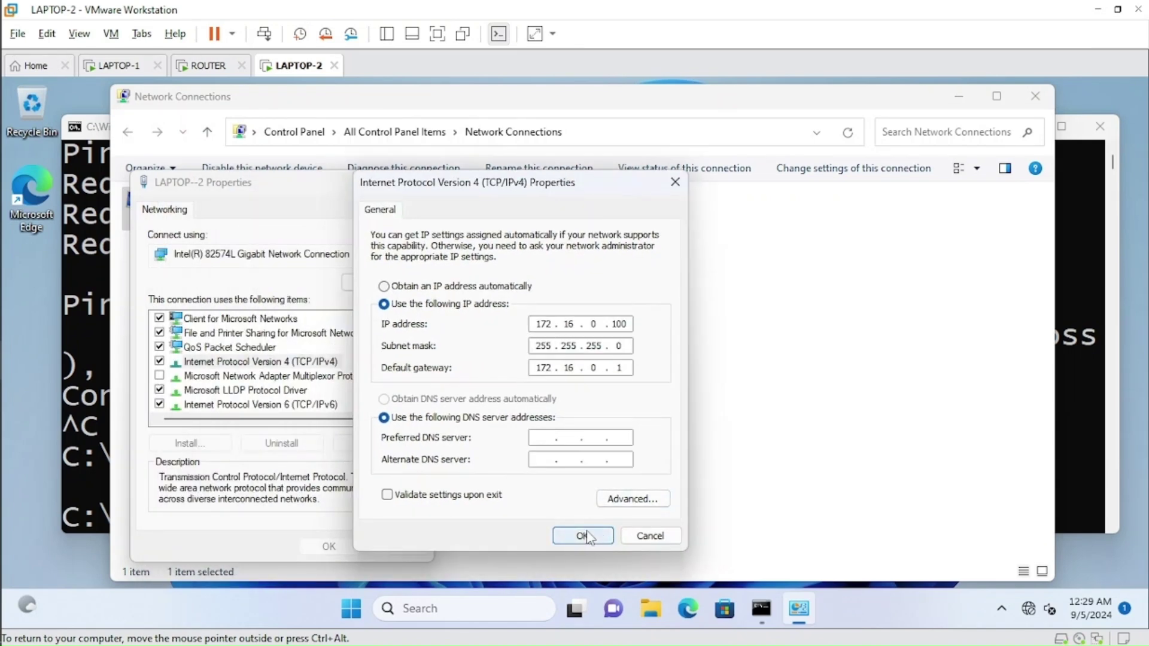
left_click(330, 545)
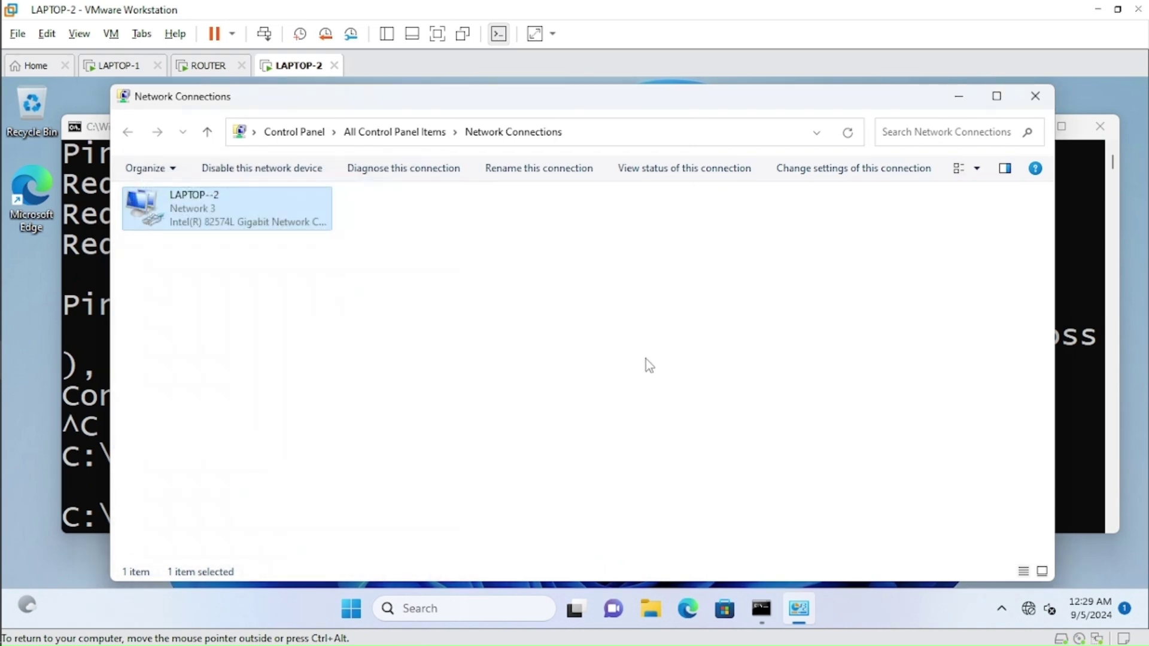
left_click(1035, 96)
Clear the LAPTOP-2 command prompt with cls and ping the gateway at 172.16.0.1 again.
scroll(388, 367, "down", 2)
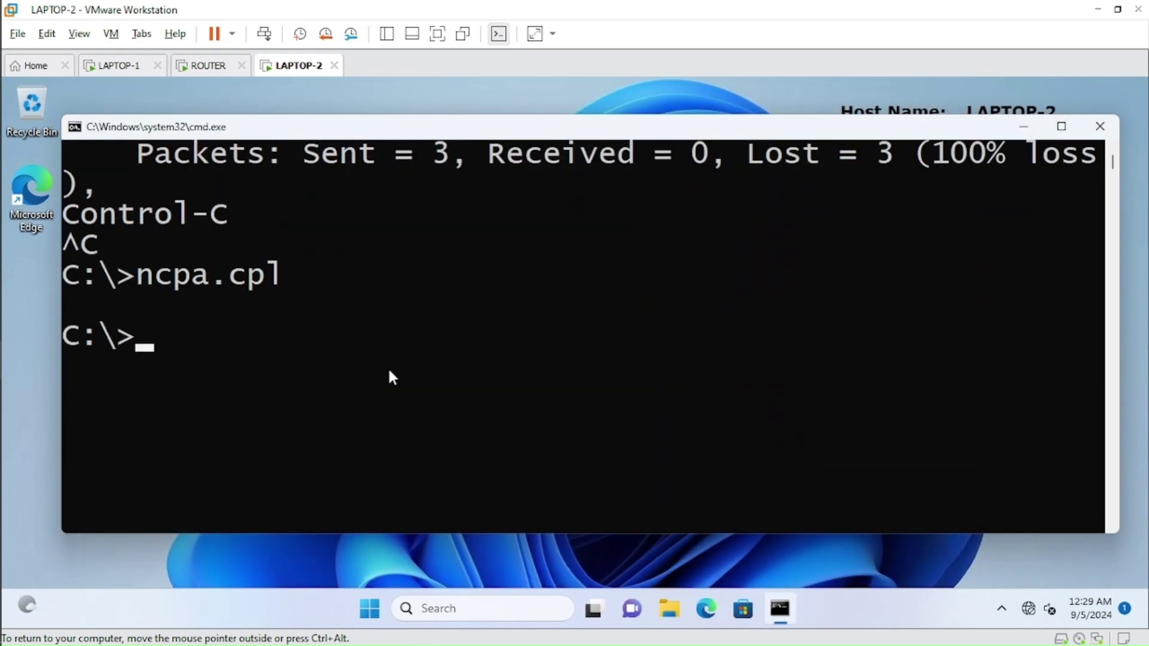
type("cls")
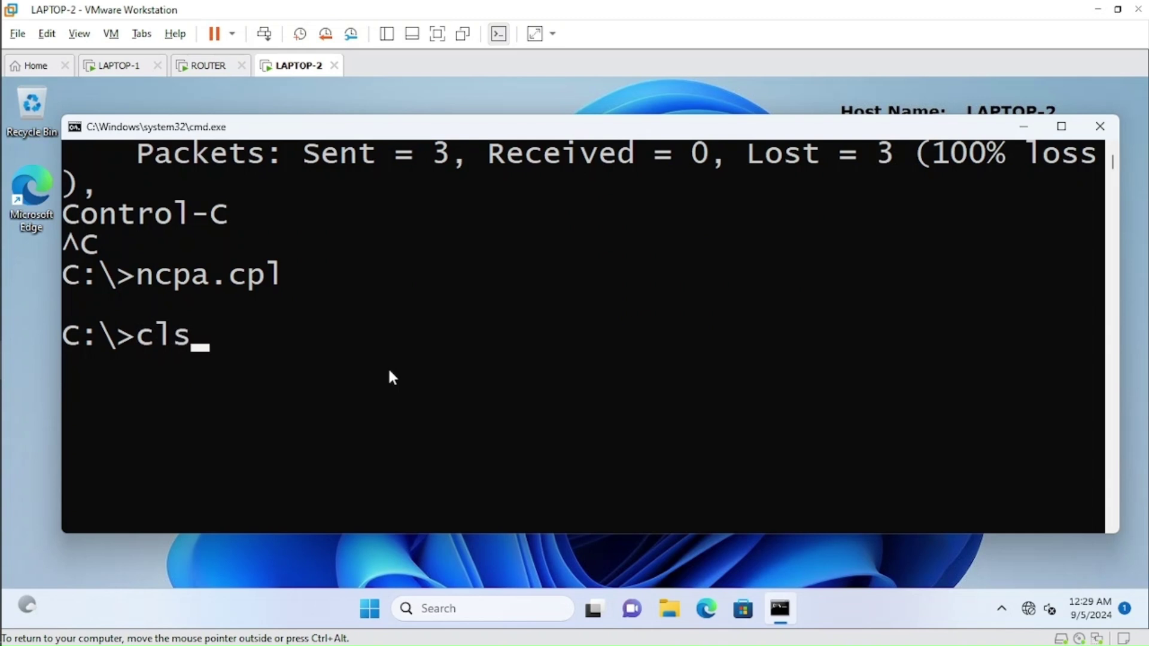
key("Return")
type("pin")
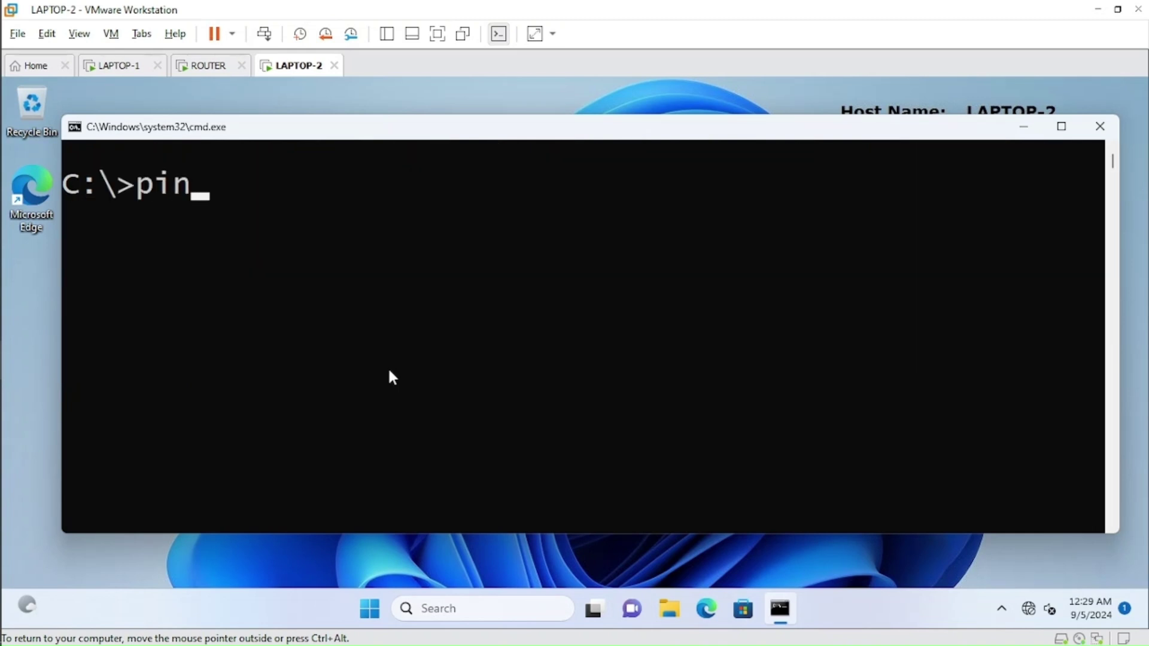
type("g 172.16")
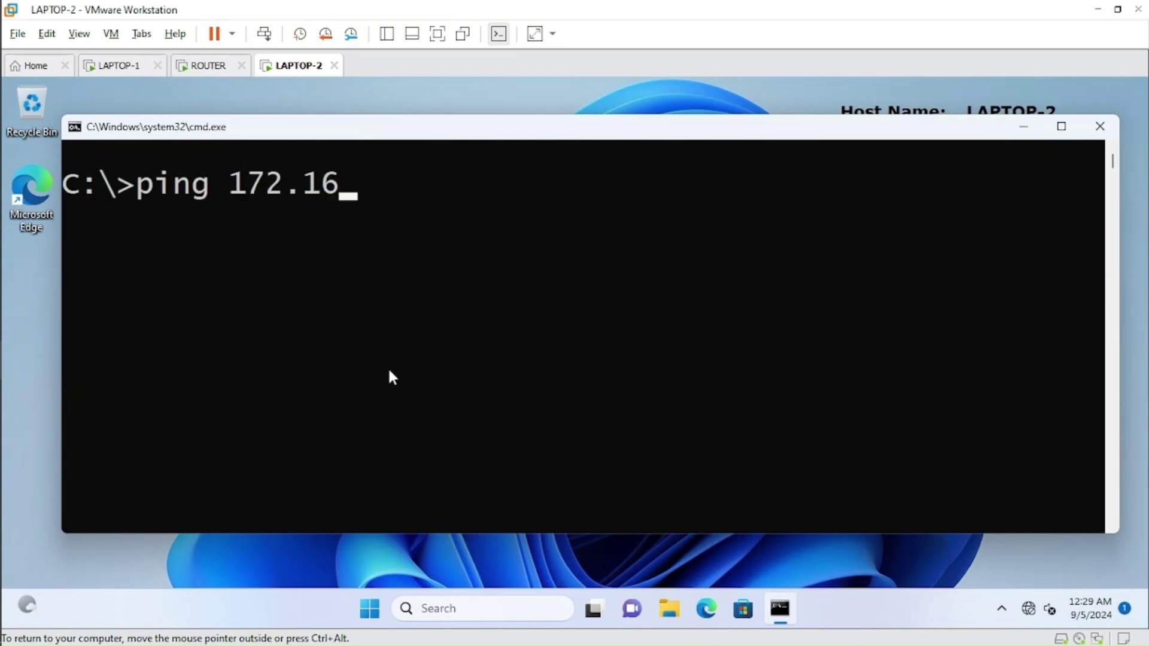
type(".0.1")
key("Return")
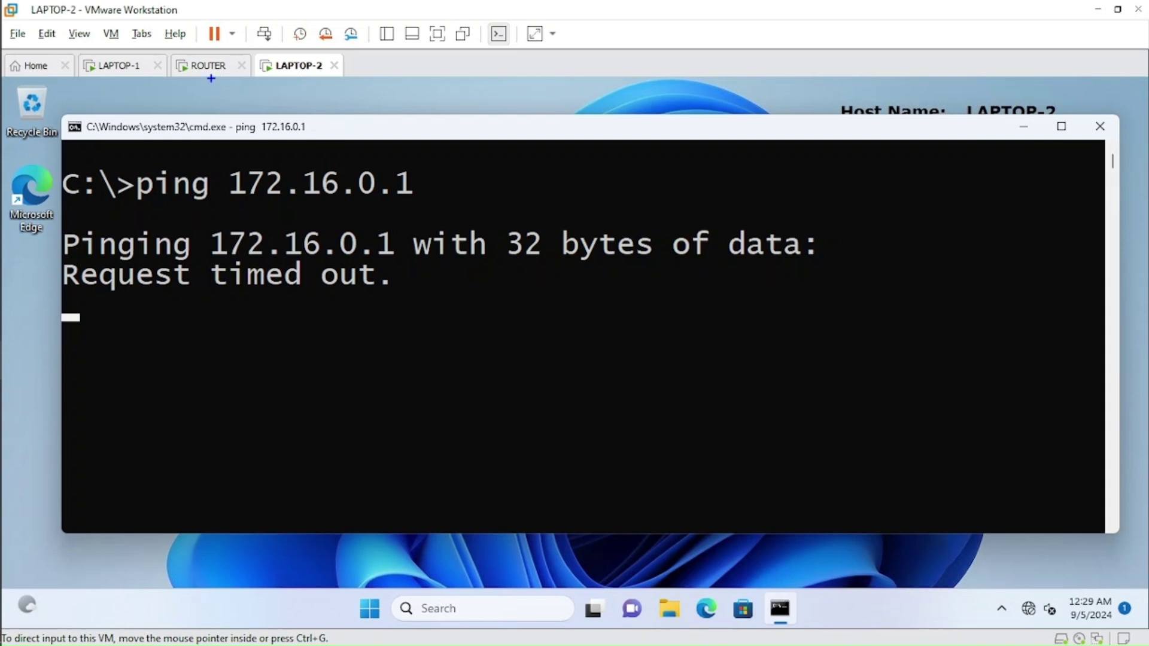
Switch to the ROUTER virtual machine's command prompt, change to the C:\ root with a cleared screen, and begin a ping command.
mouse_move(211, 78)
left_mouse_down()
mouse_move(219, 98)
mouse_move(275, 94)
left_mouse_up()
left_click(215, 66)
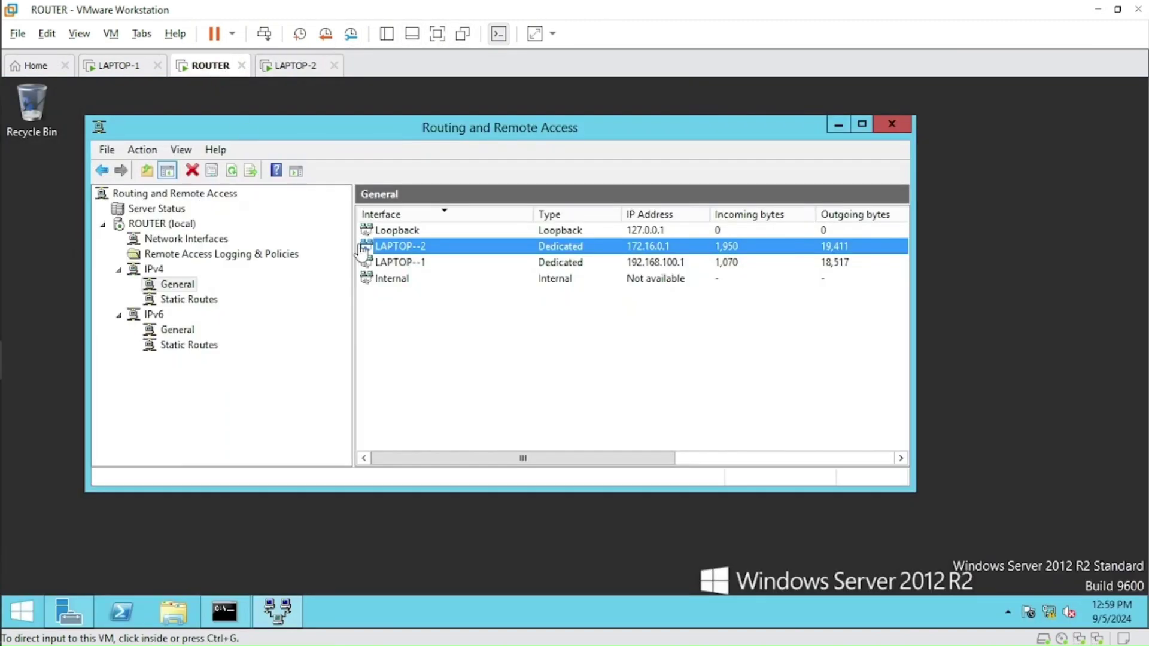
left_click(224, 610)
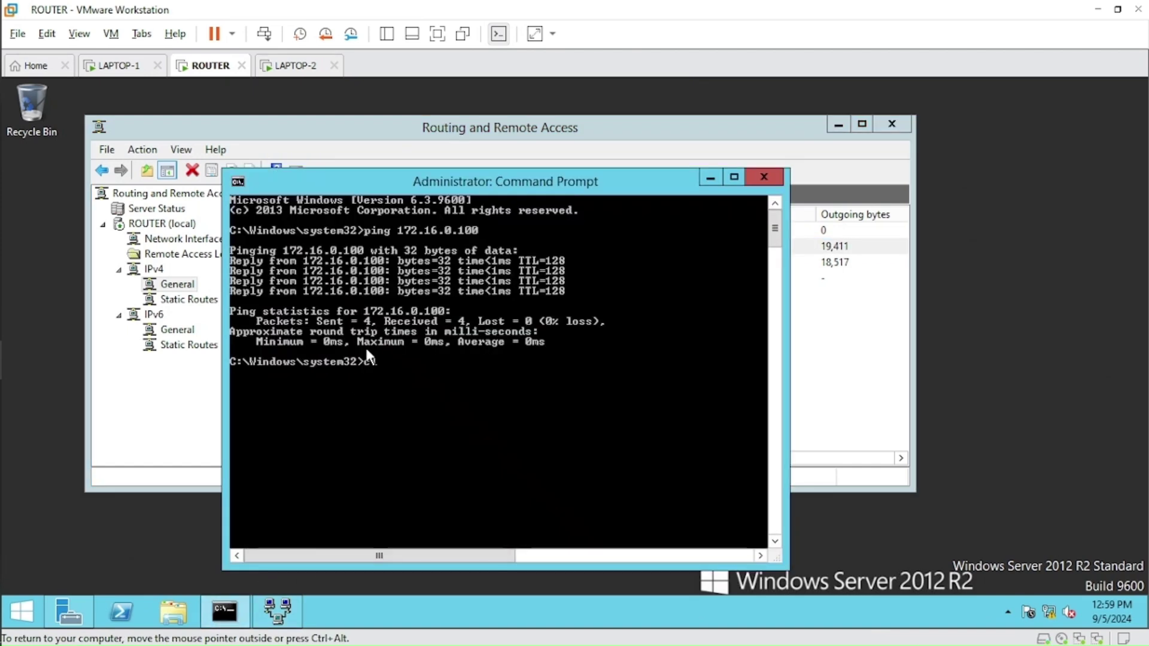
type("cls")
key("Return")
type("cd\\")
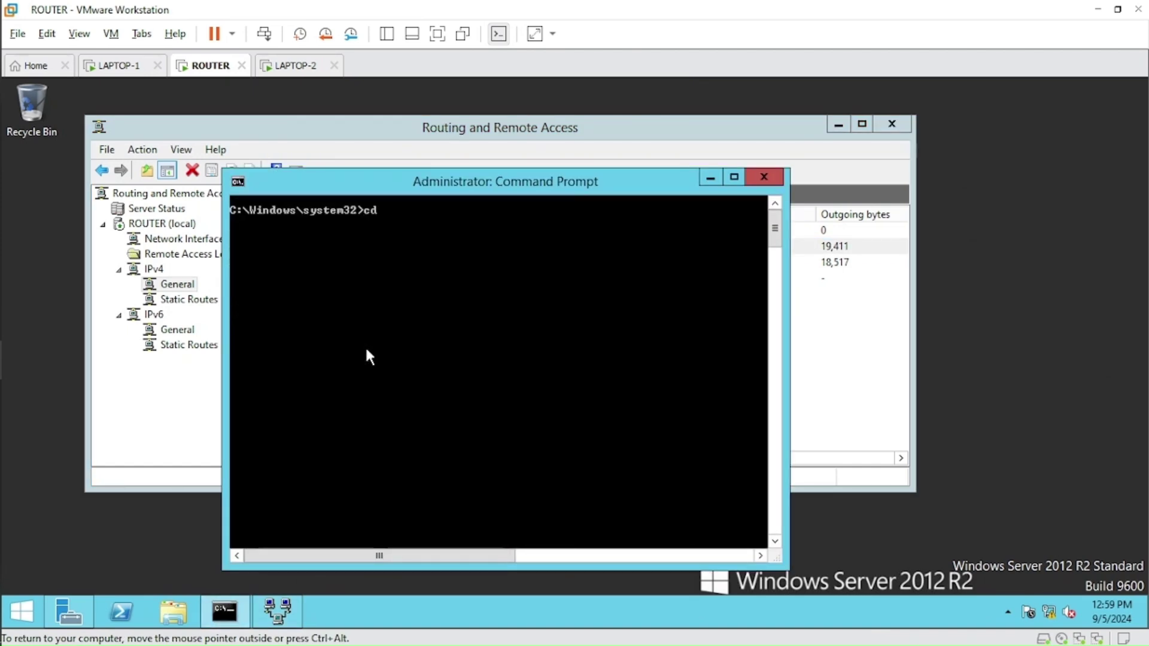
key("Return")
type("cls")
key("Return")
type("pin")
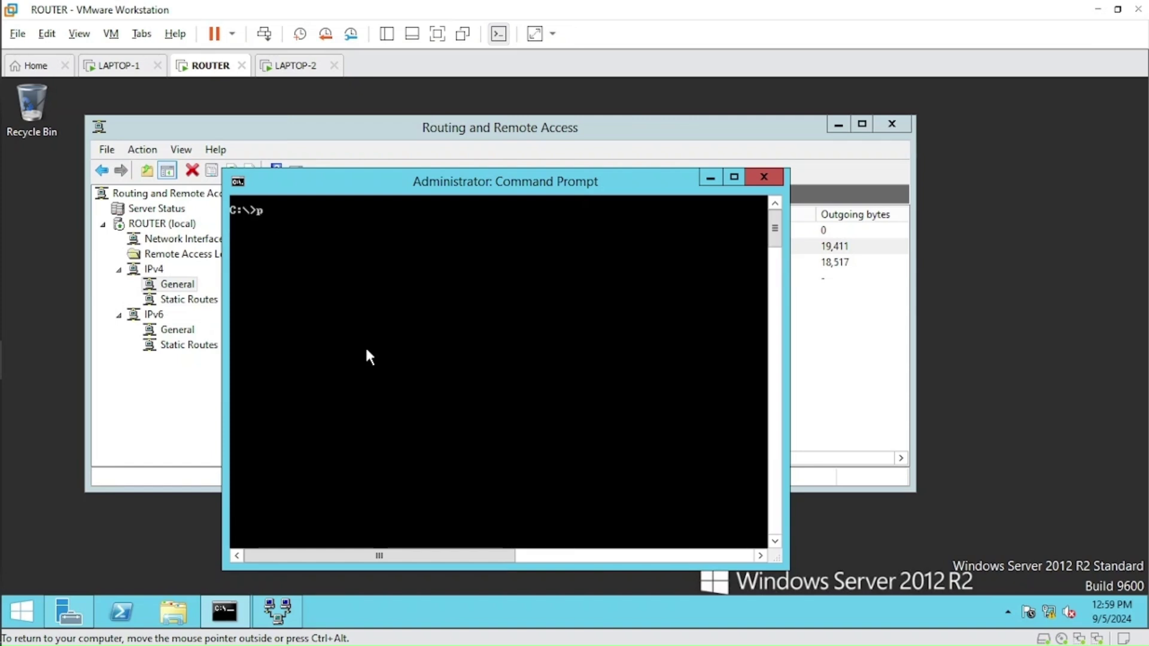
Set the ROUTER command prompt's font to Lucida Console at size 24.
left_click(238, 185)
left_click(294, 357)
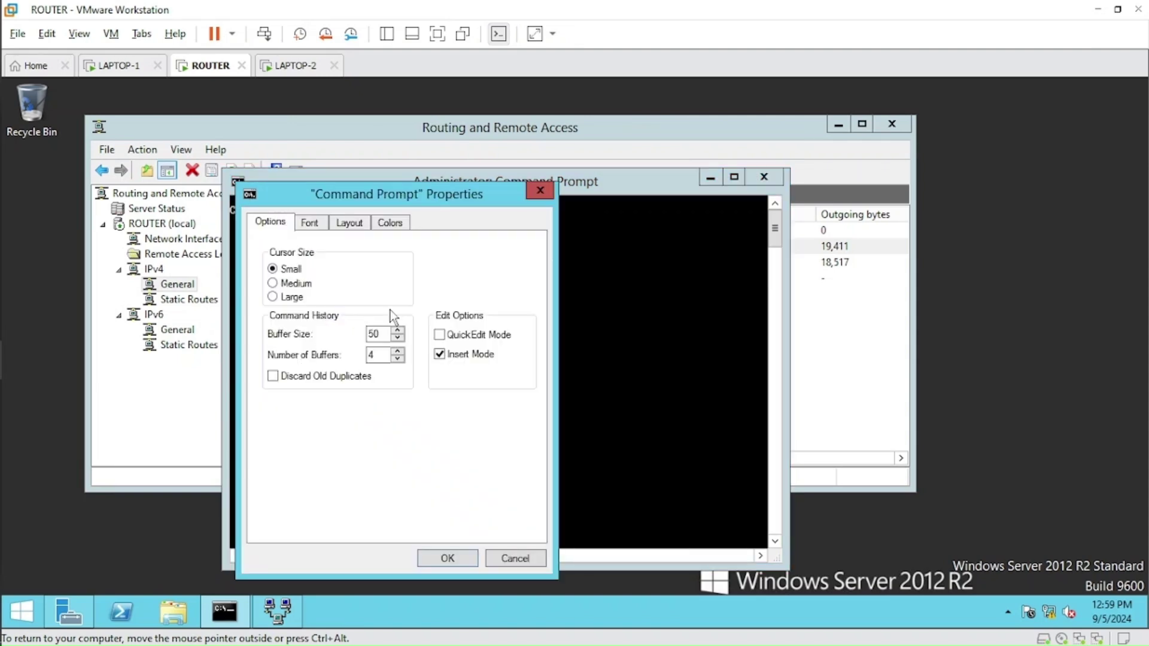
left_click(321, 225)
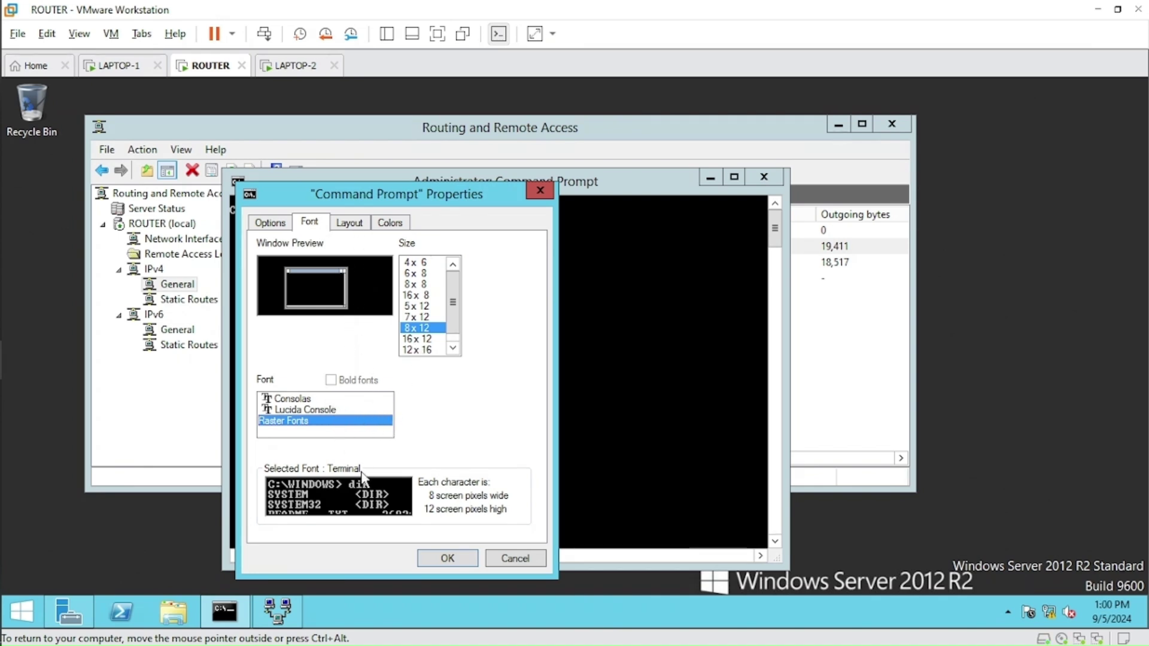
left_click(328, 411)
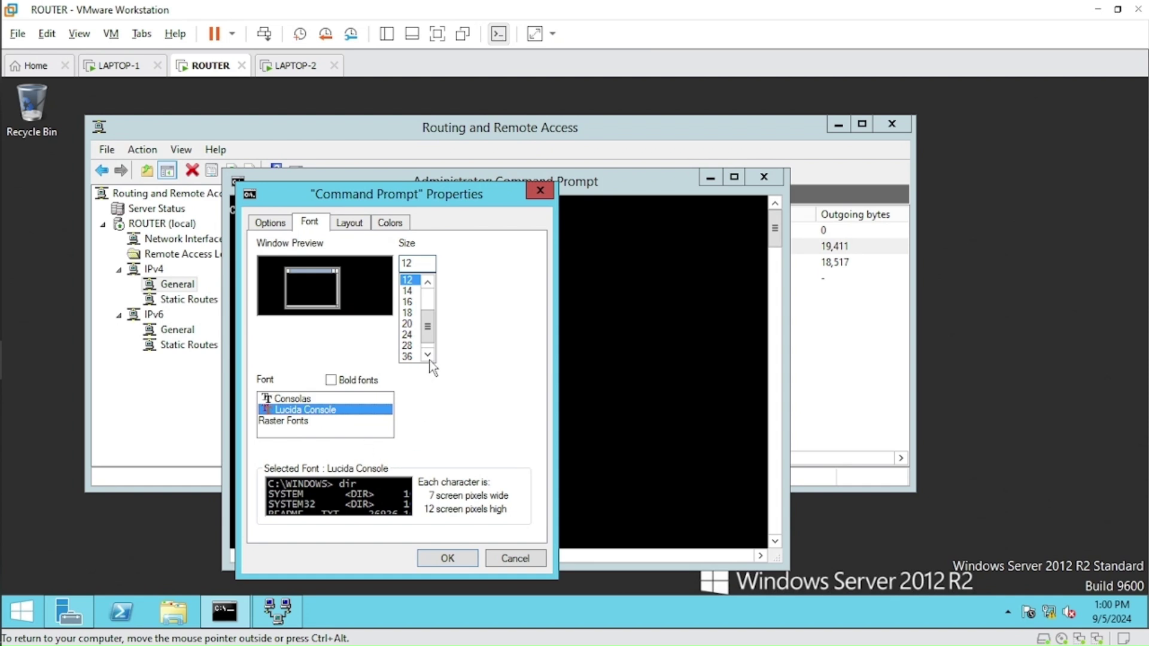
left_click(408, 334)
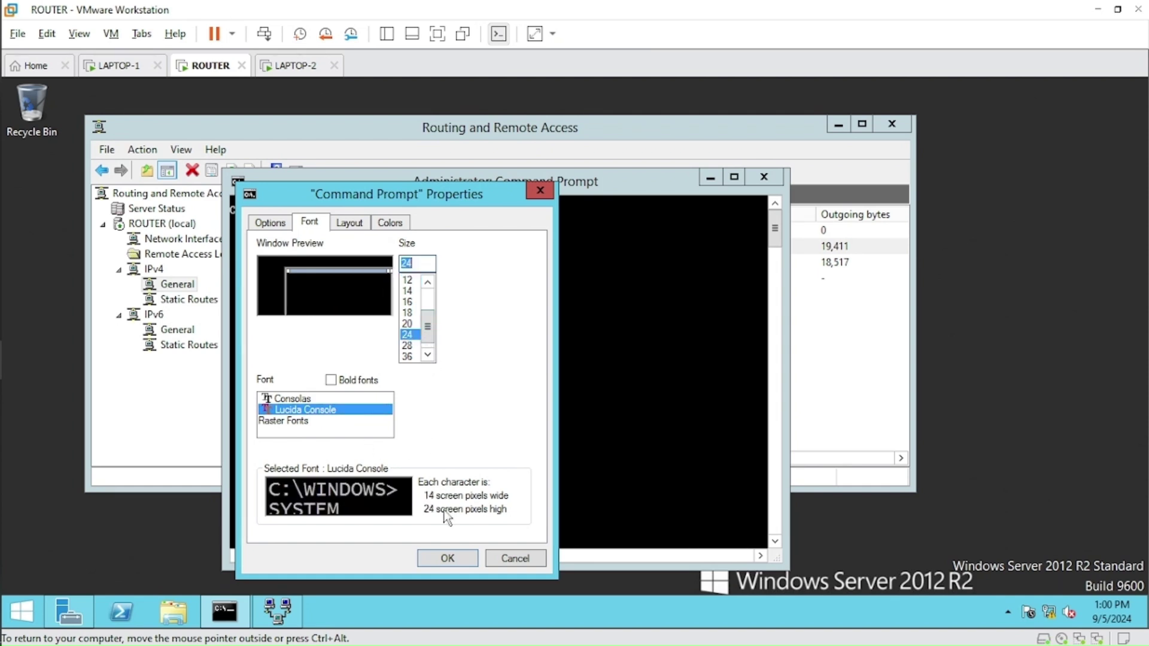
left_click(446, 559)
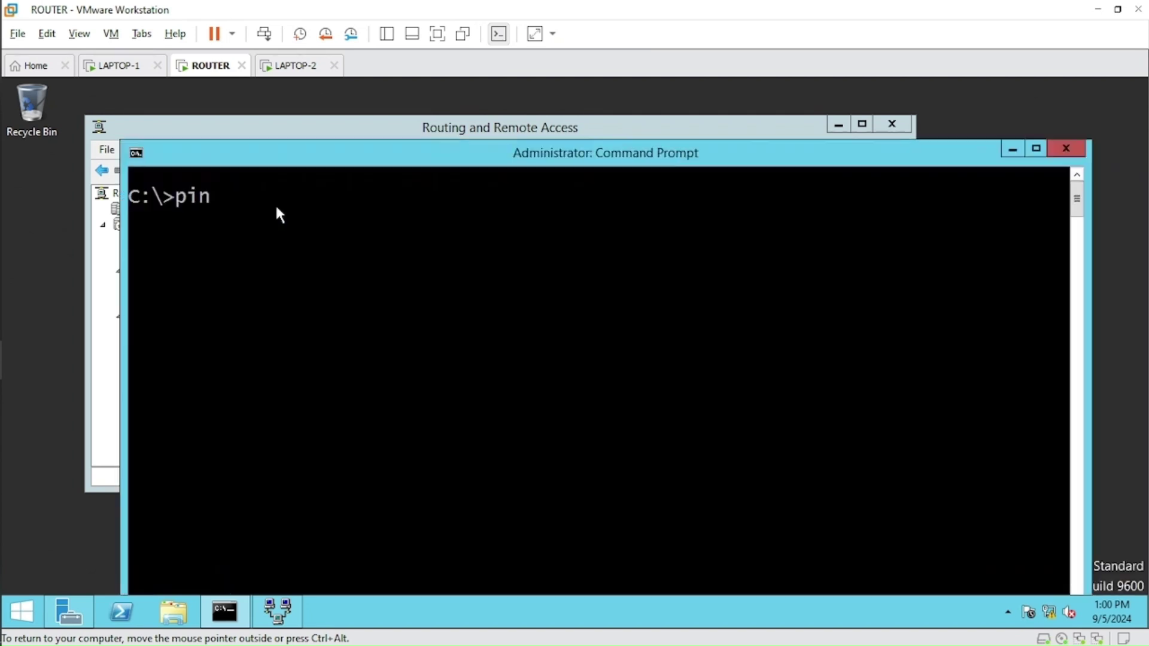
Complete the ping command with LAPTOP-2's address 172.16.0.100 and run it from the ROUTER.
type("g 172.1")
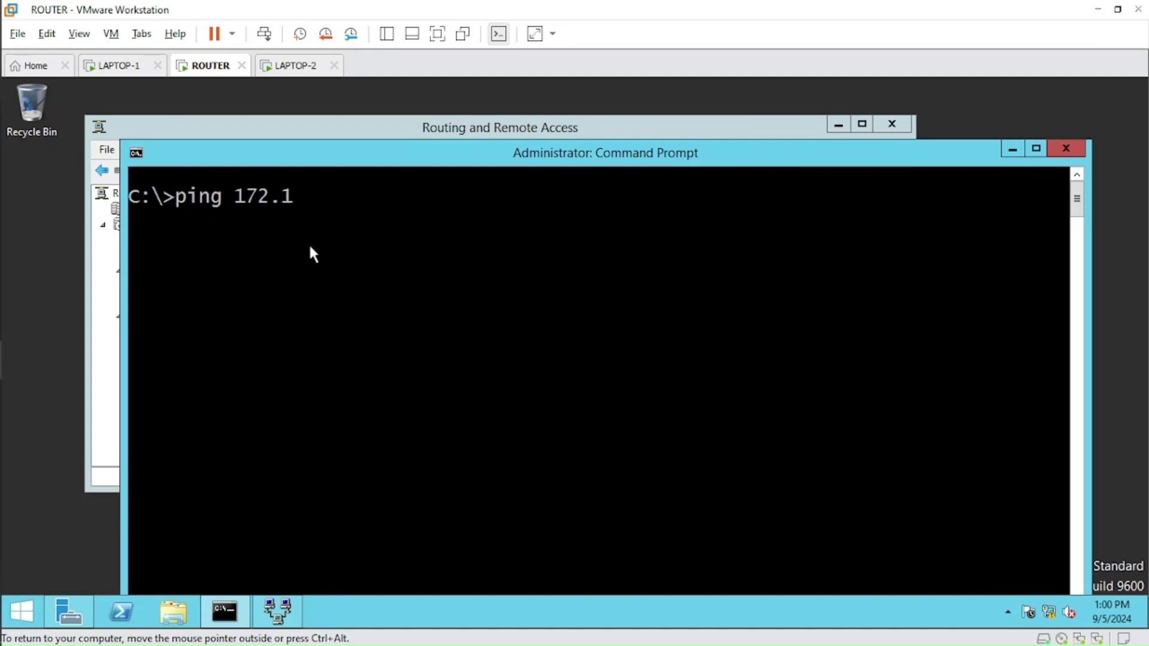
type("6.0.100")
key("Return")
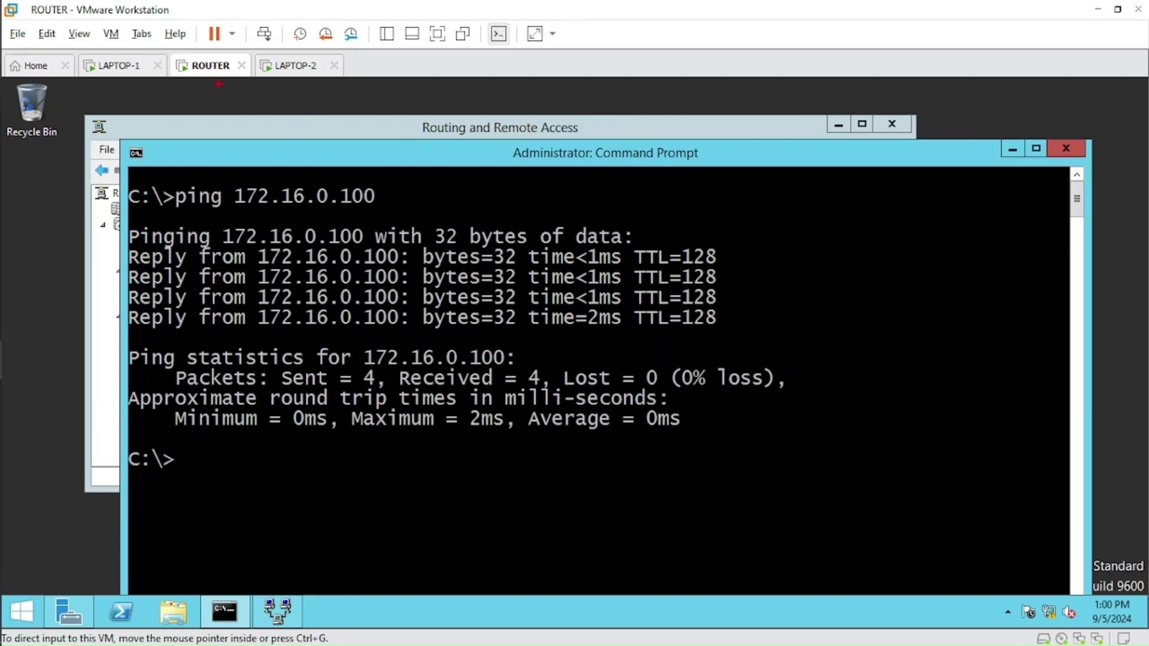
left_click_drag(241, 126, 304, 103)
left_click_drag(436, 94, 477, 58)
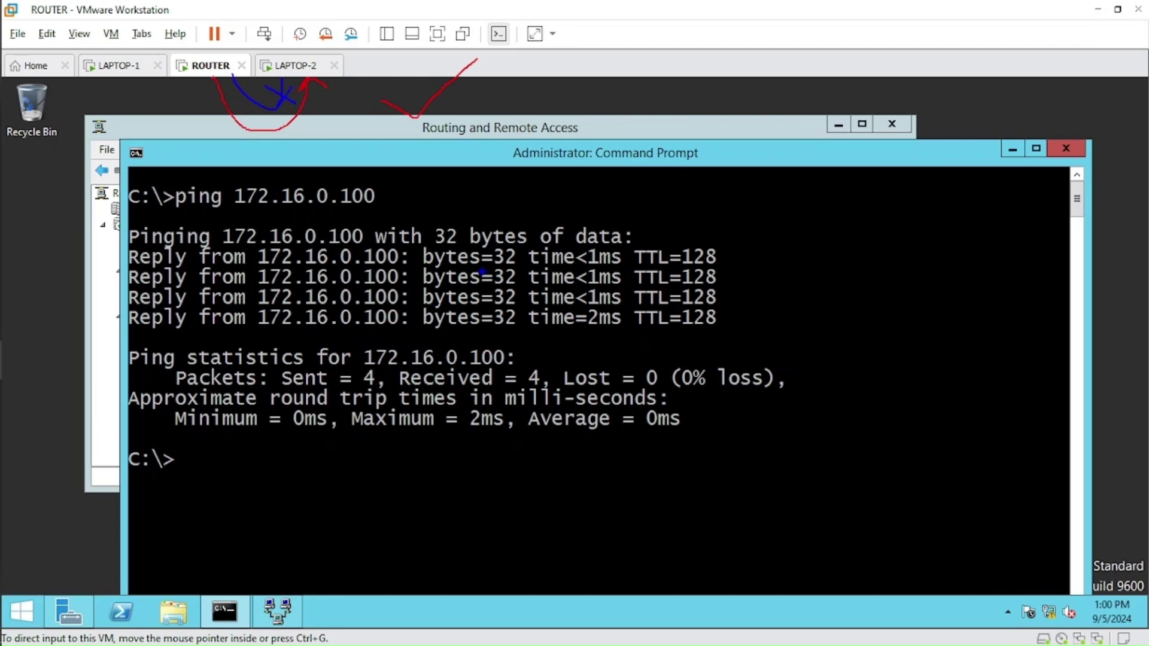
key("Escape")
Return to the LAPTOP-2 virtual machine and rerun the previous ping to the gateway at 172.16.0.1.
left_click(302, 65)
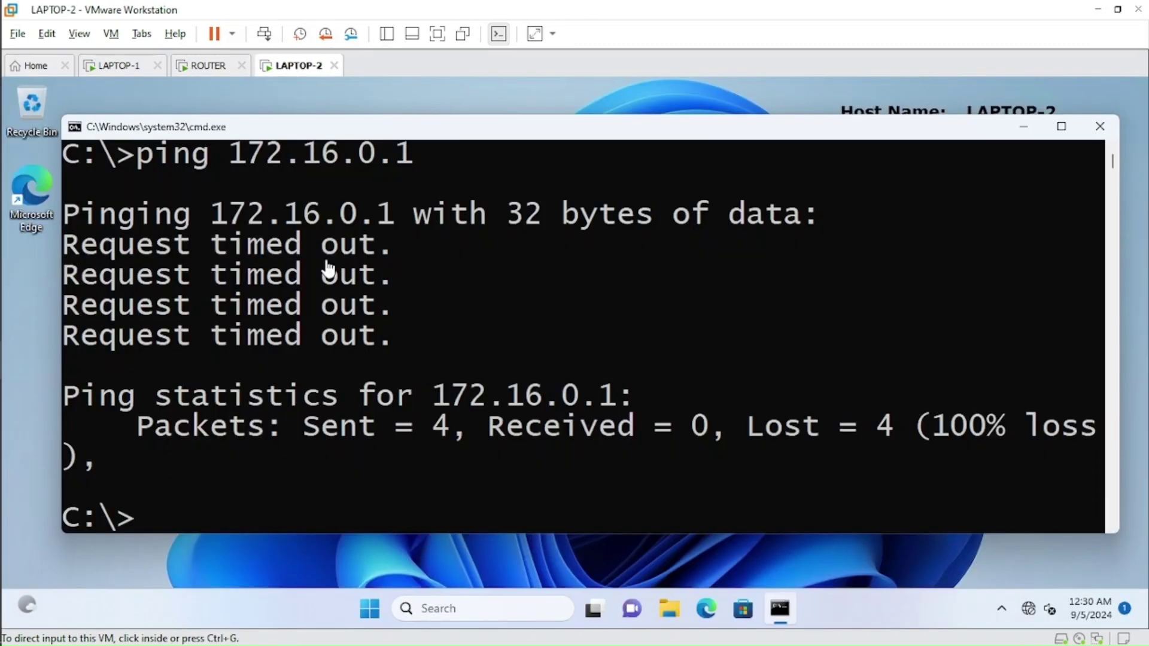
left_click(356, 444)
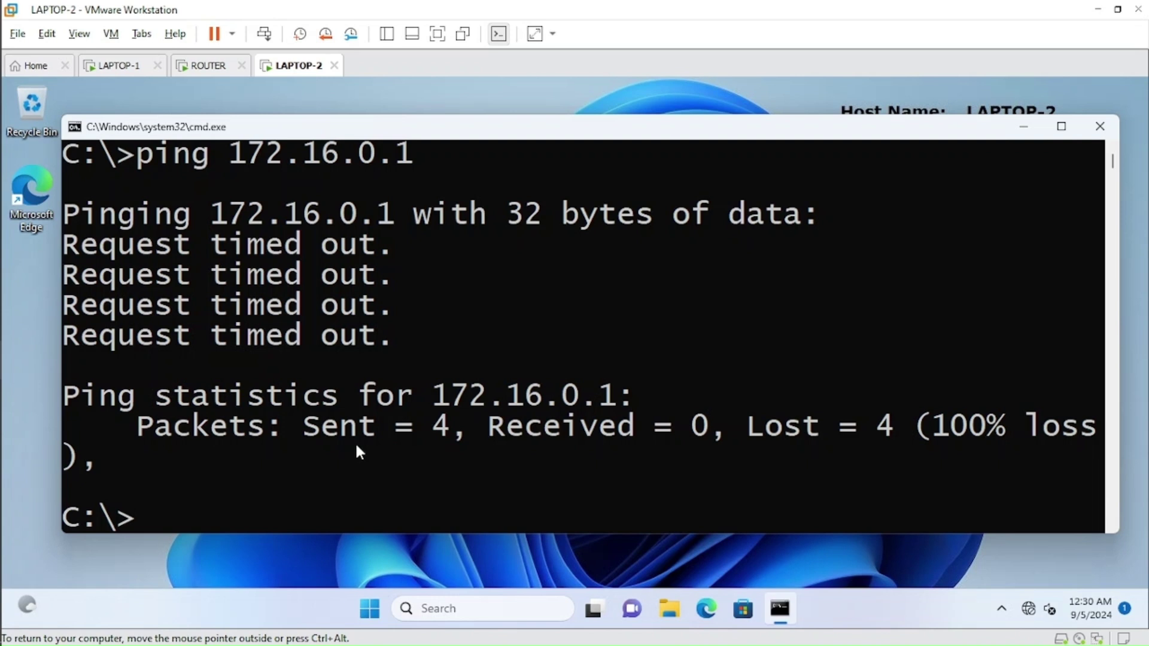
key("Up")
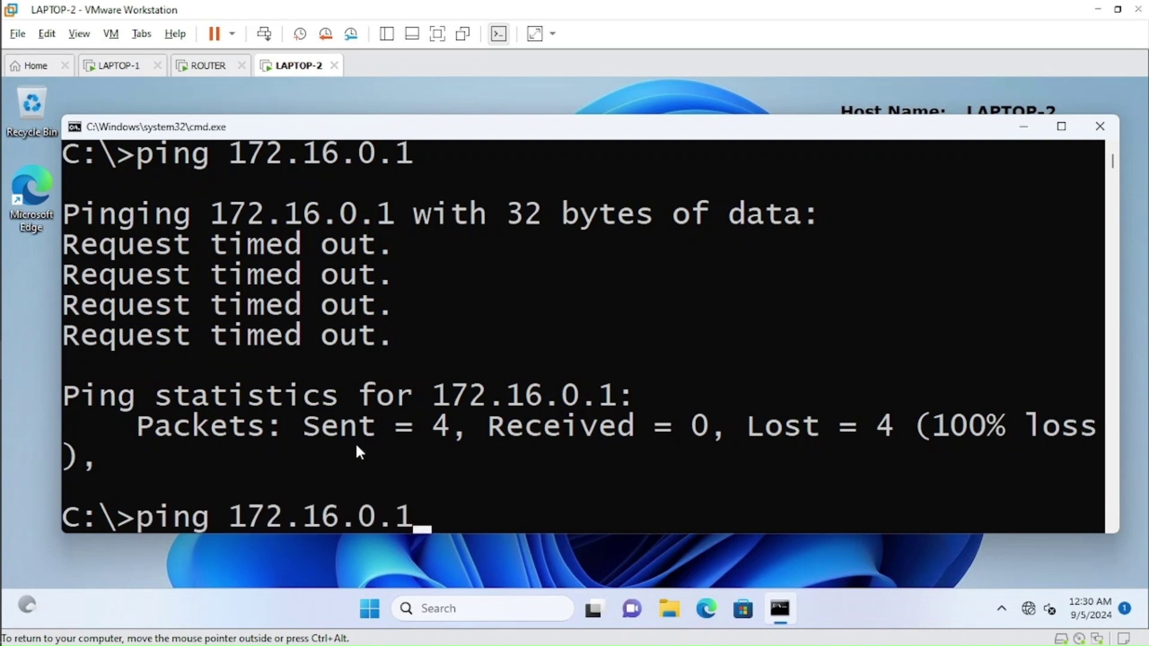
key("Return")
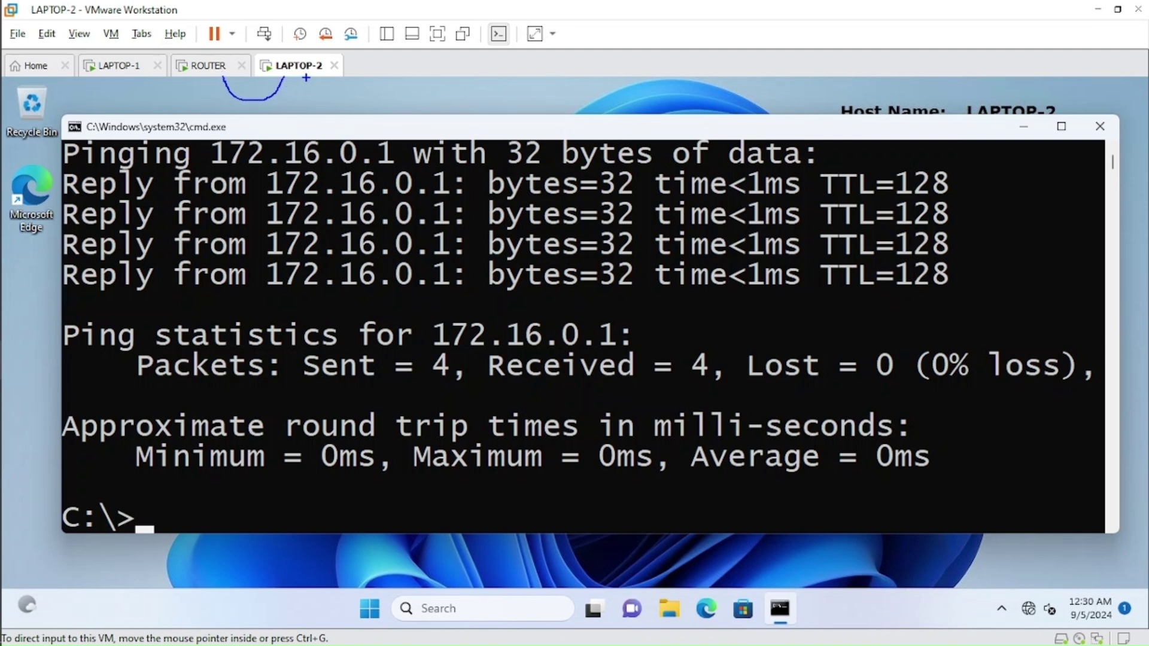
left_click_drag(305, 78, 193, 180)
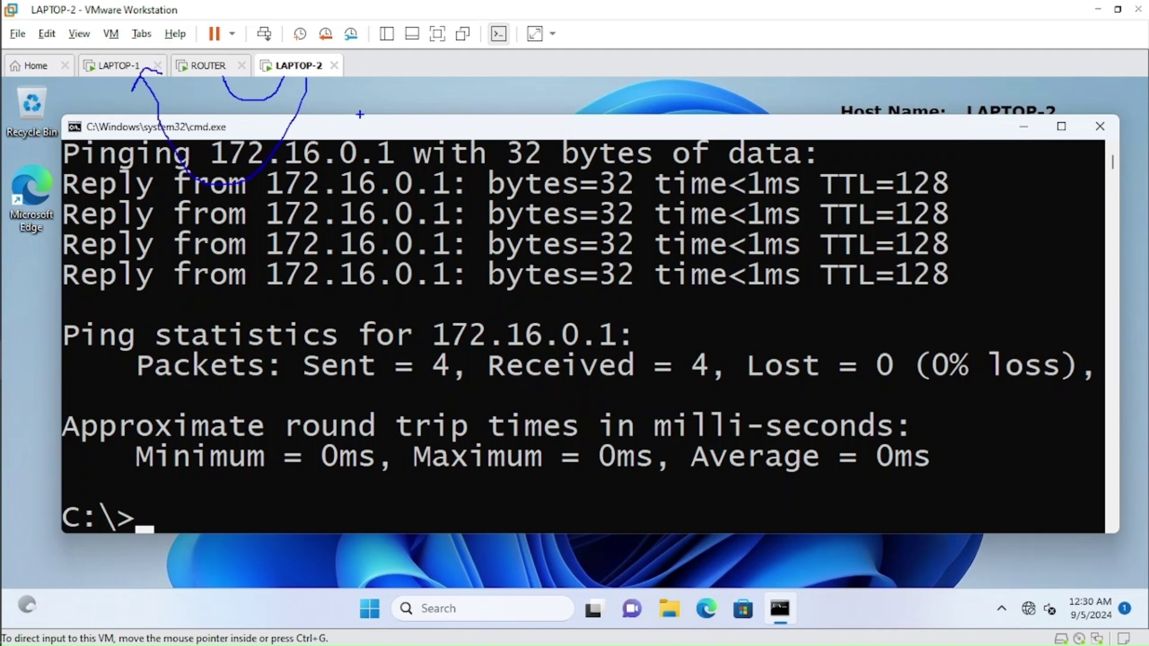
key("Escape")
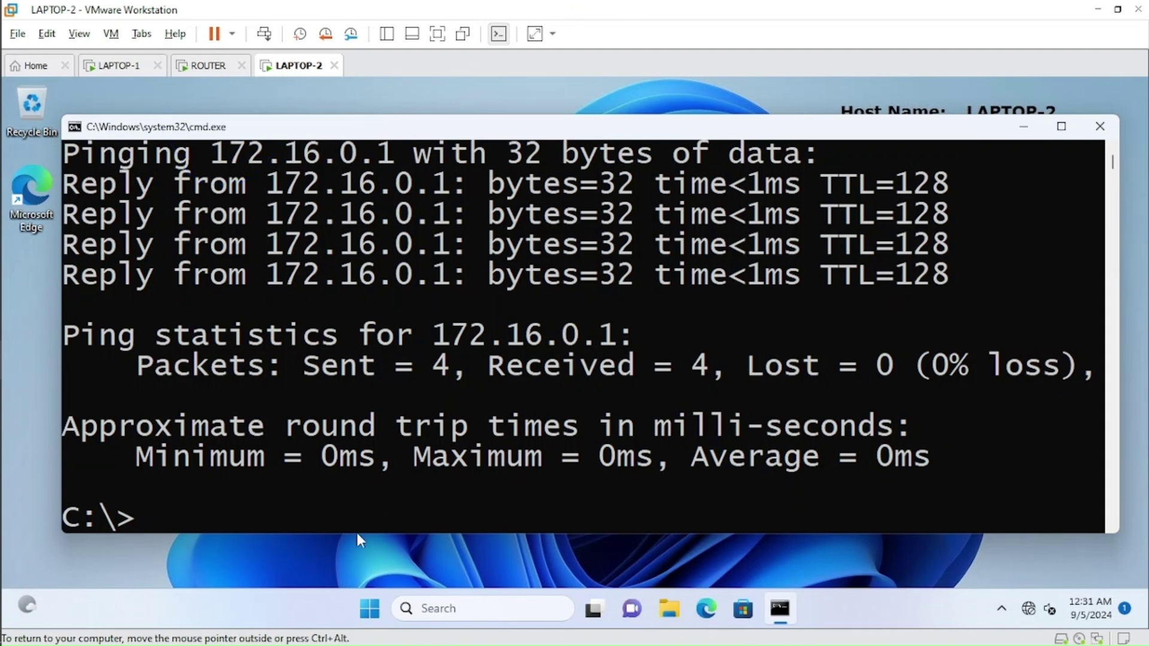
Ping LAPTOP-1 at 192.168.100.100 from the LAPTOP-2 command prompt.
left_click(293, 517)
type("ing")
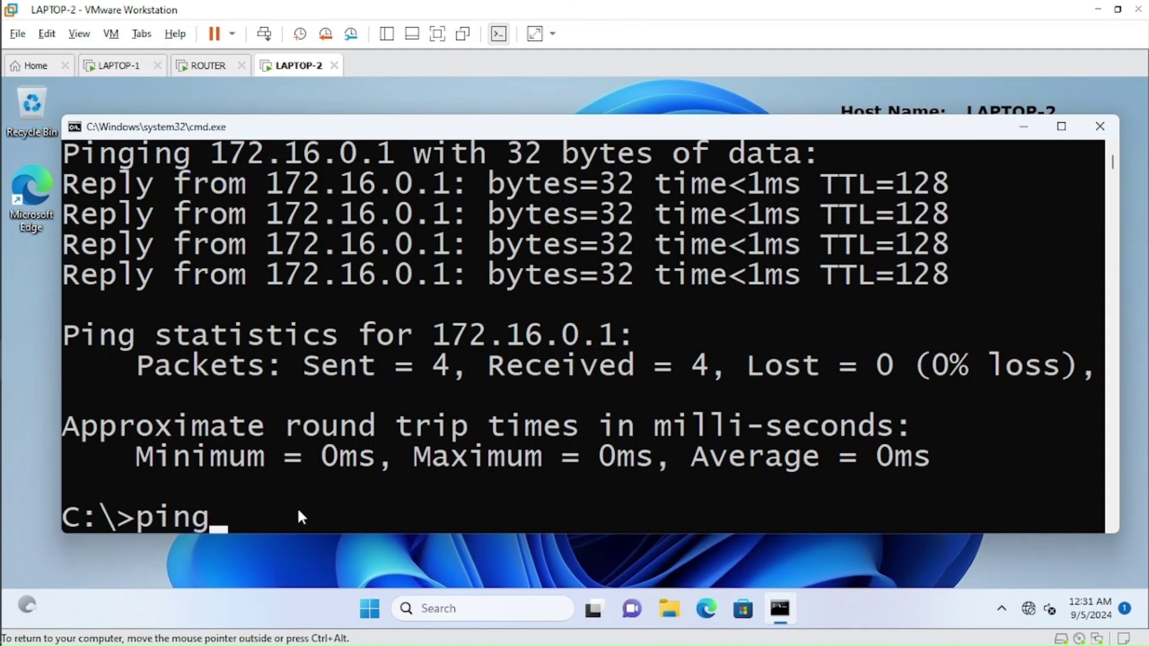
type(" 192.")
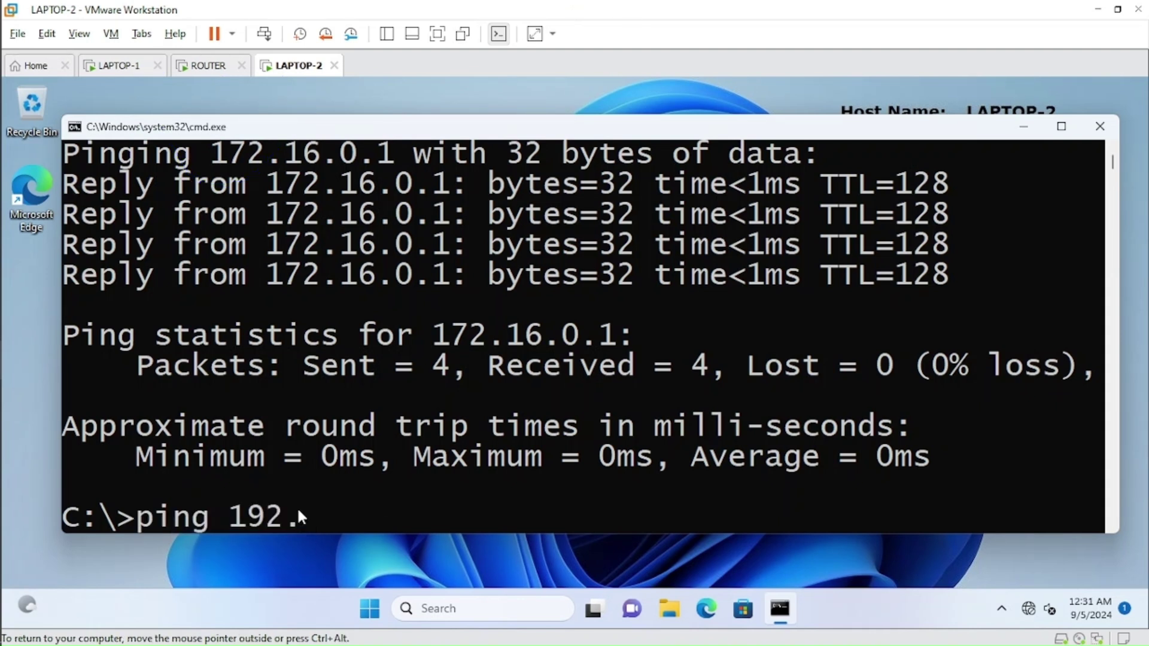
type("168.100.100")
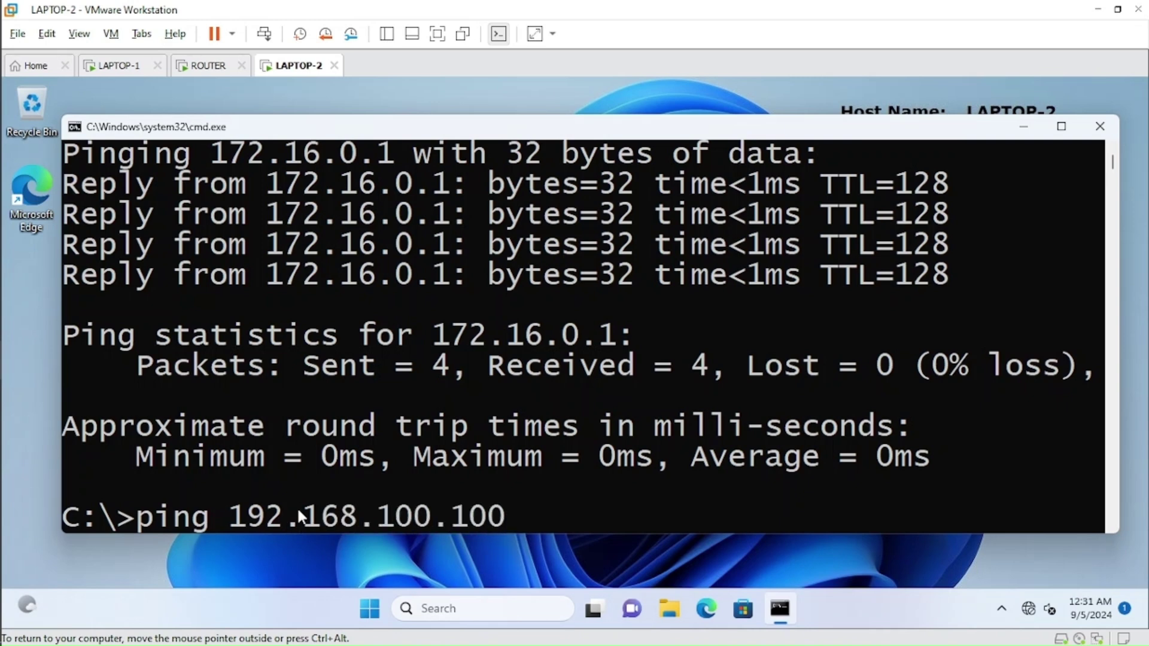
key("Return")
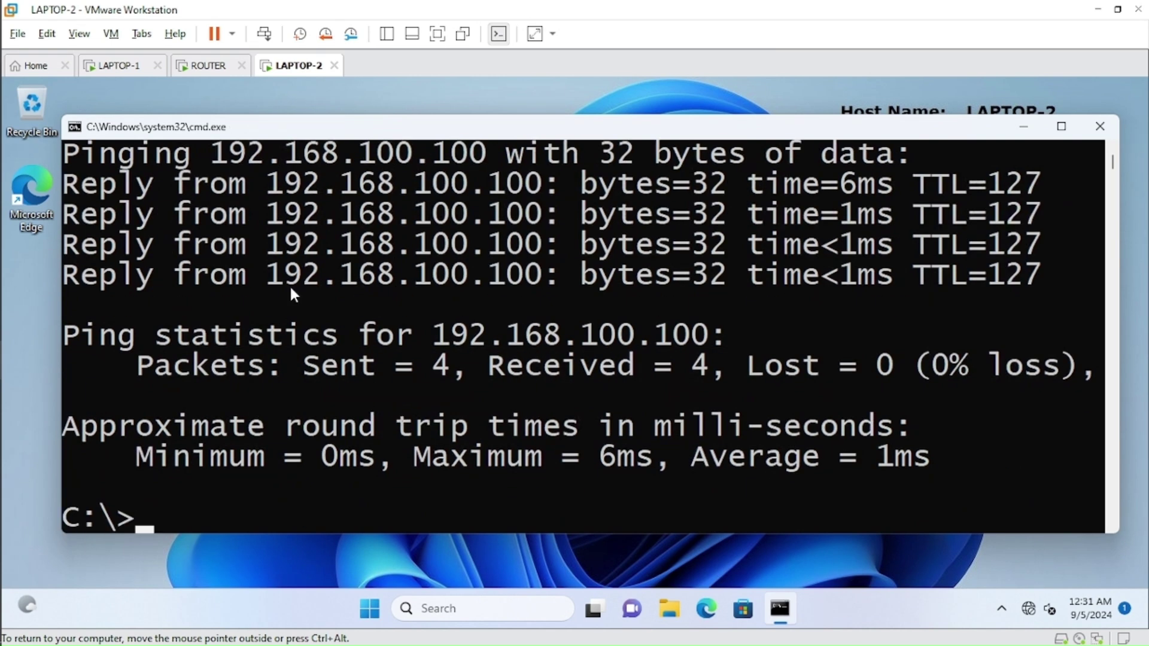
Switch back to the ROUTER virtual machine, minimize its command prompt and widen the Routing and Remote Access window to show the Static Filters column.
left_click(208, 65)
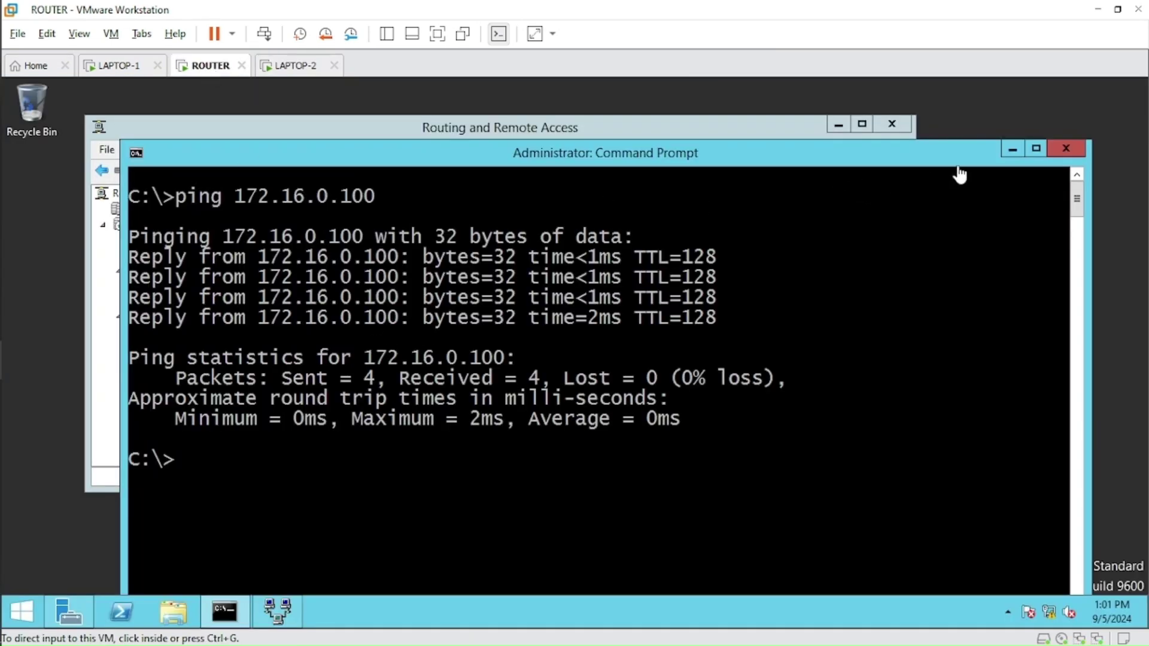
left_click(1012, 149)
left_click(493, 308)
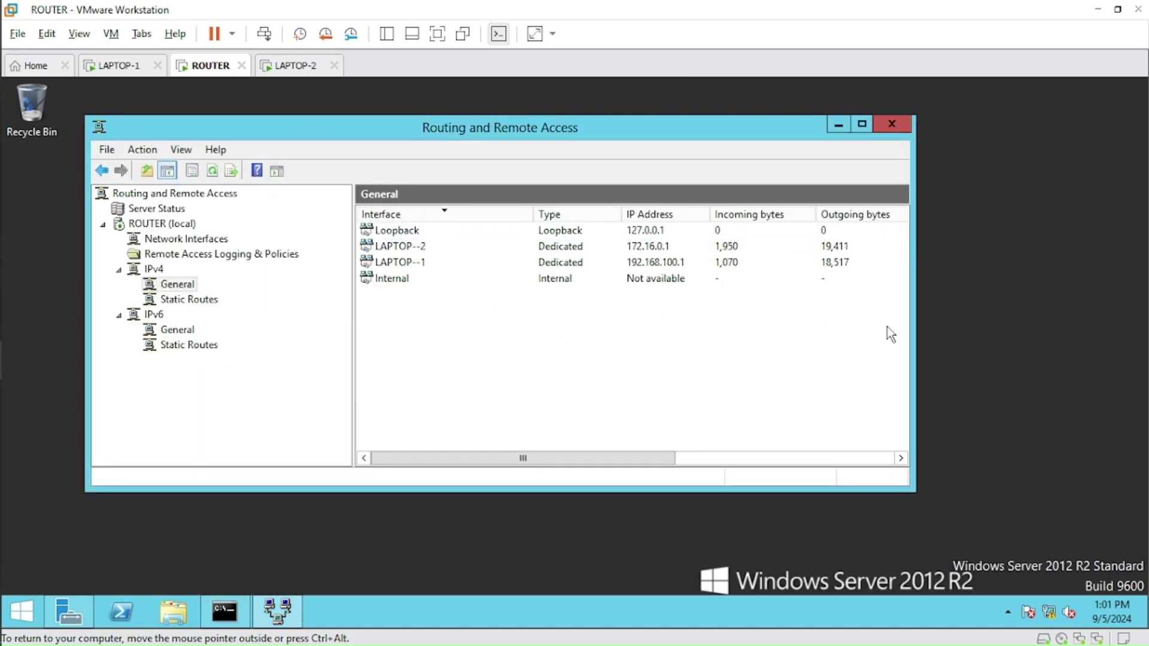
left_click_drag(913, 328, 995, 328)
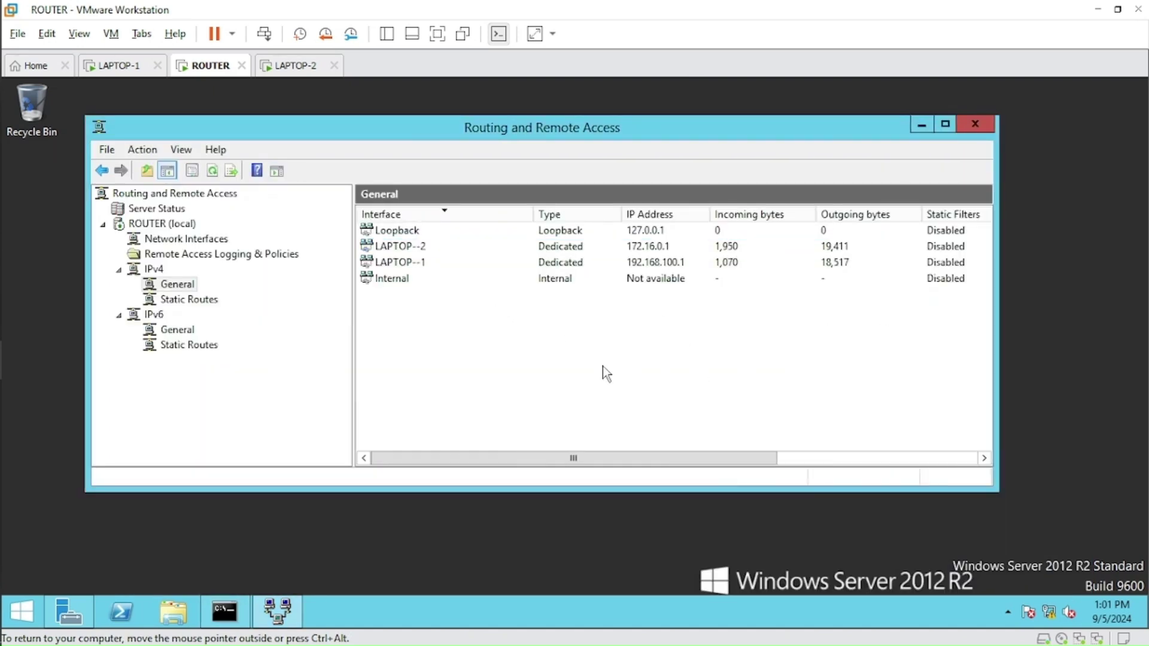